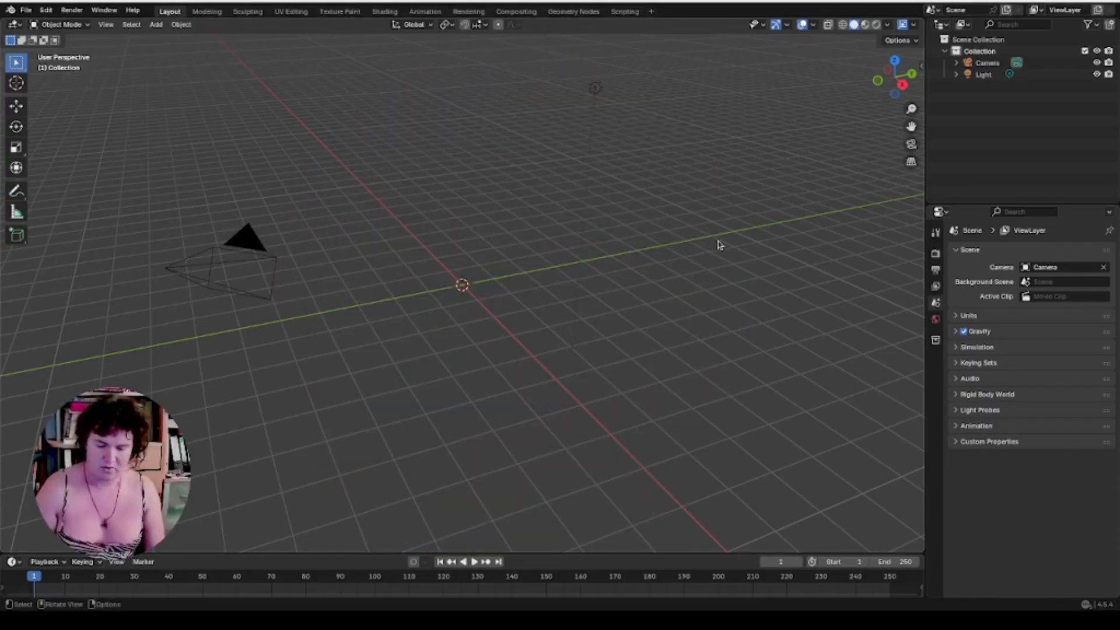
Create a new MPFB human from scratch with the default phenotype, breast and meter scale settings.
{"action": "key", "text": "n"}
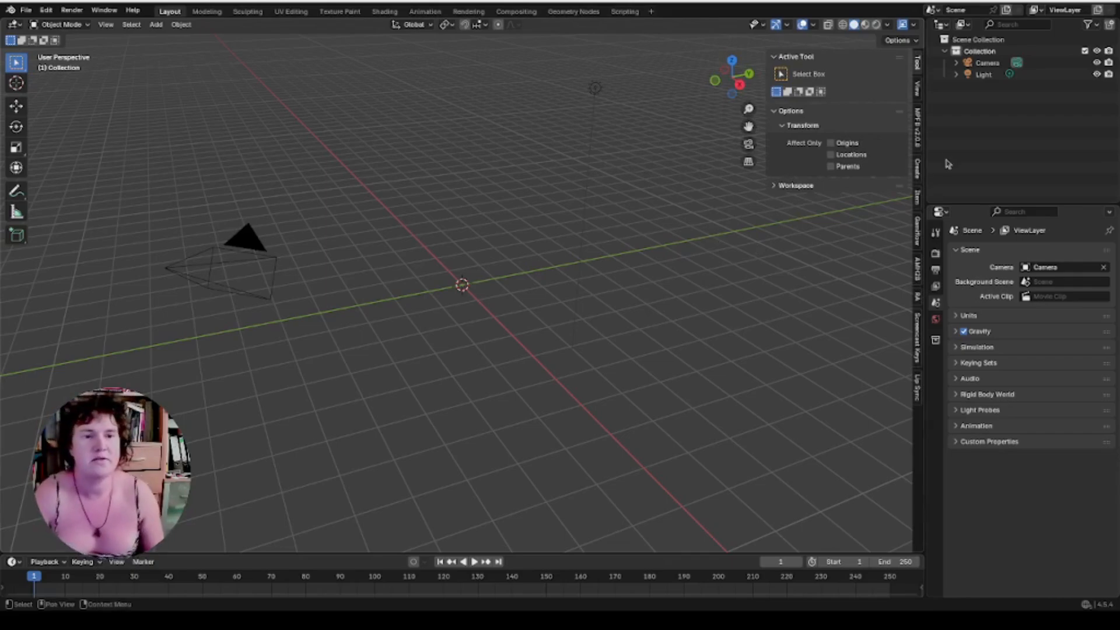
{"action": "left_click", "coordinate": [918, 132]}
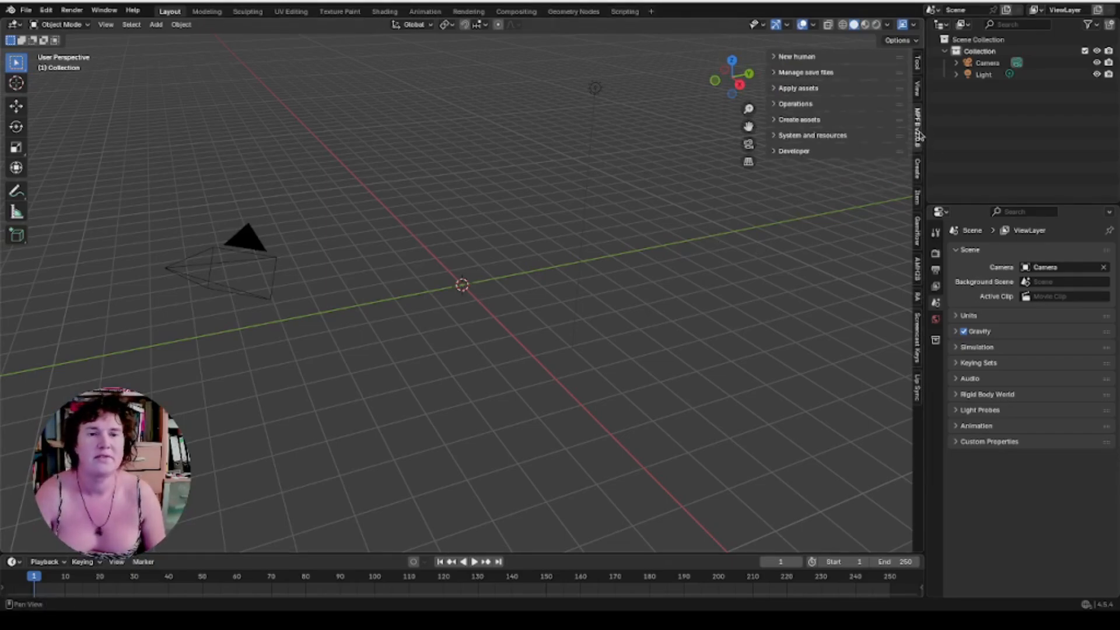
{"action": "left_click", "coordinate": [796, 57]}
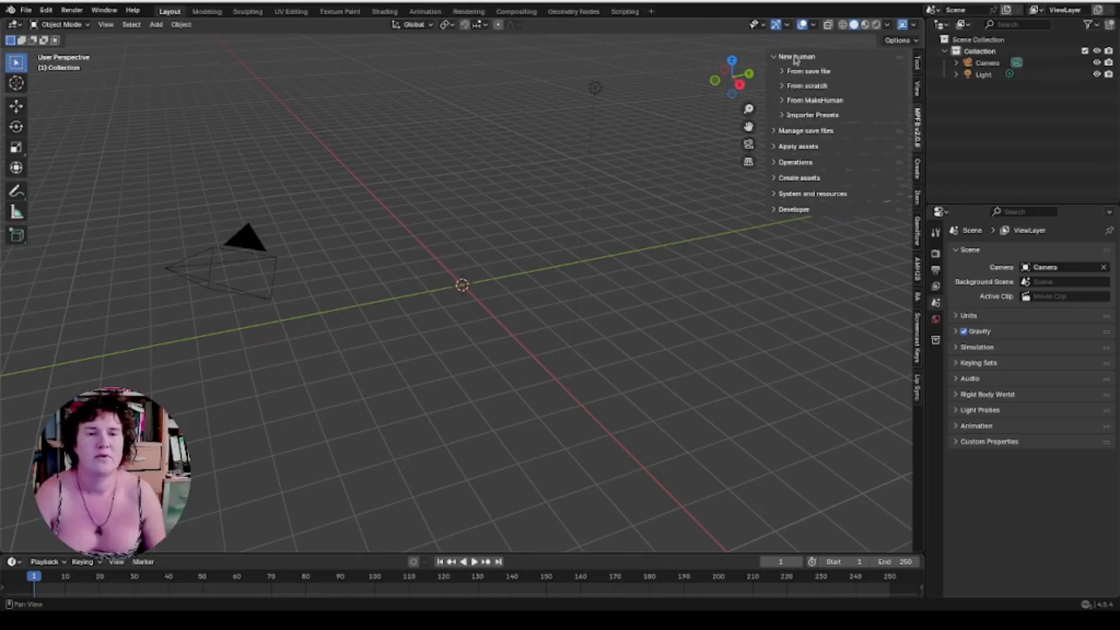
{"action": "left_click", "coordinate": [784, 87]}
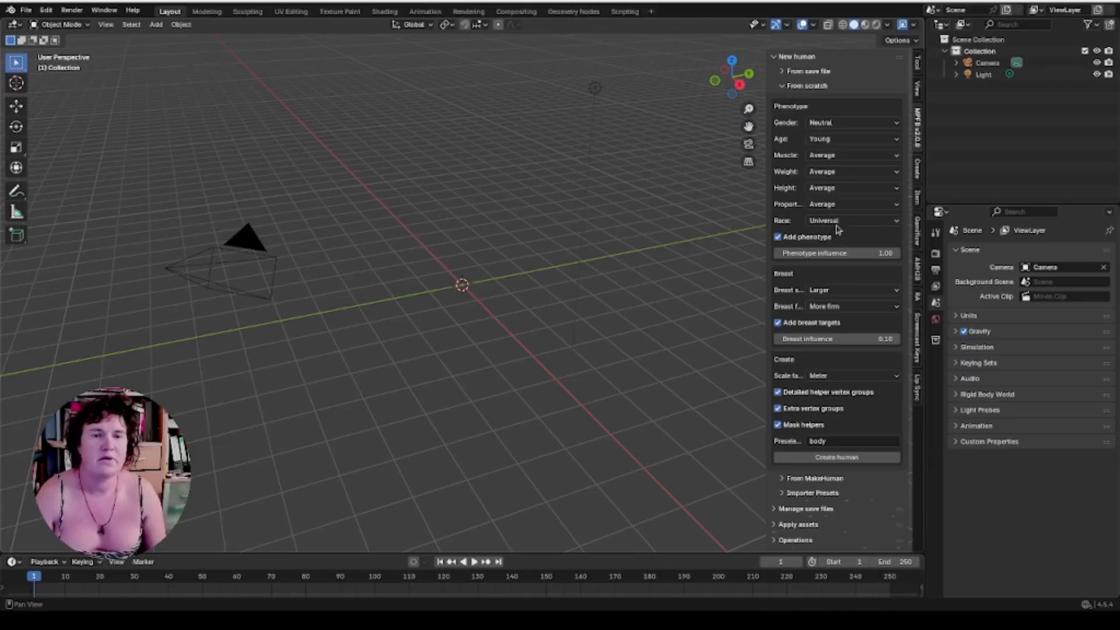
{"action": "scroll", "coordinate": [841, 205], "scroll_direction": "down", "scroll_amount": 3}
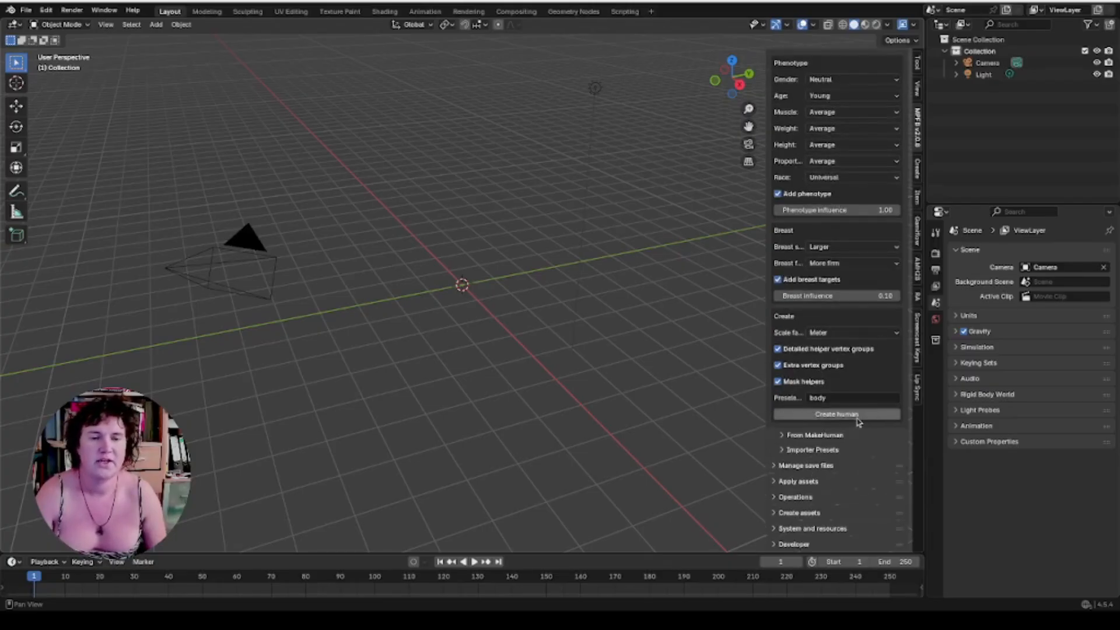
{"action": "left_click", "coordinate": [834, 419]}
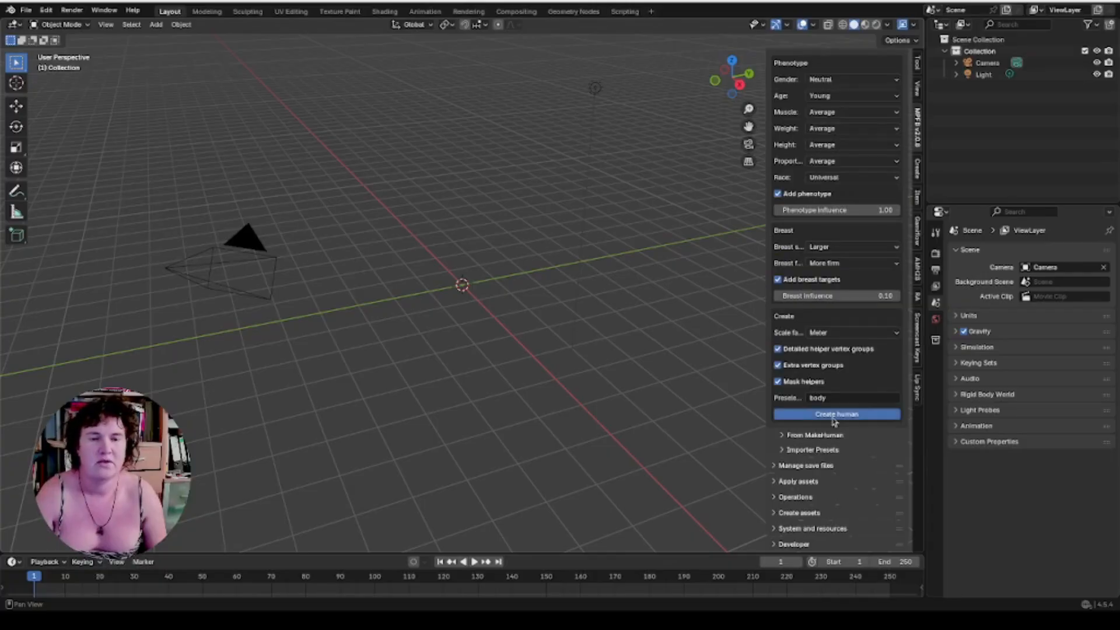
{"action": "scroll", "coordinate": [690, 335], "scroll_direction": "down", "scroll_amount": 1}
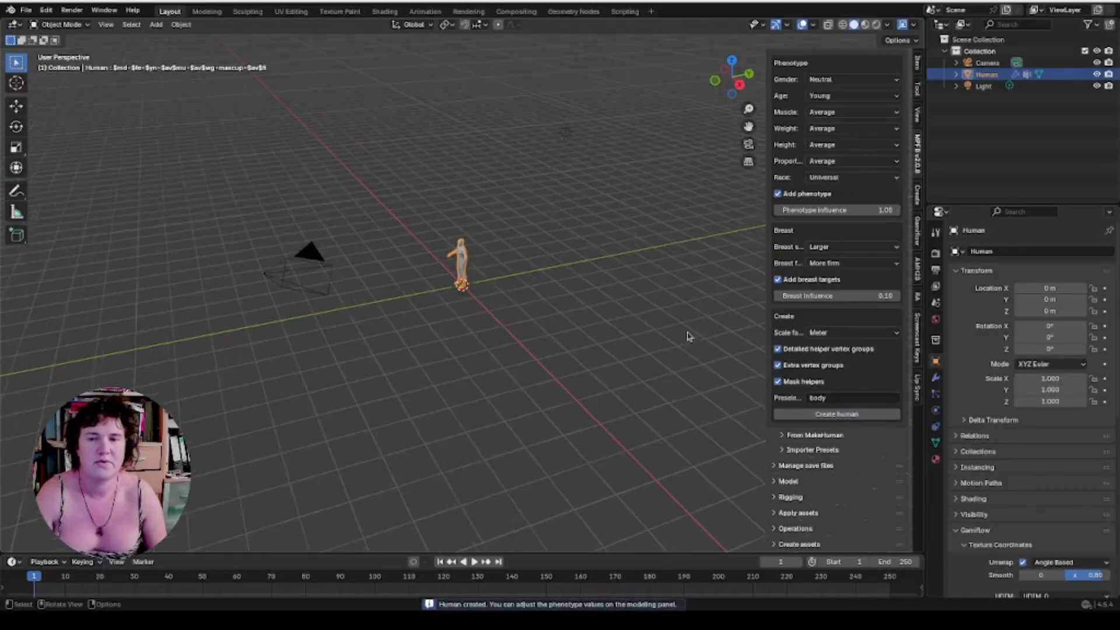
{"action": "scroll", "coordinate": [691, 335], "scroll_direction": "up", "scroll_amount": 3}
{"action": "scroll", "coordinate": [692, 335], "scroll_direction": "down", "scroll_amount": 2}
{"action": "scroll", "coordinate": [843, 356], "scroll_direction": "down", "scroll_amount": 2}
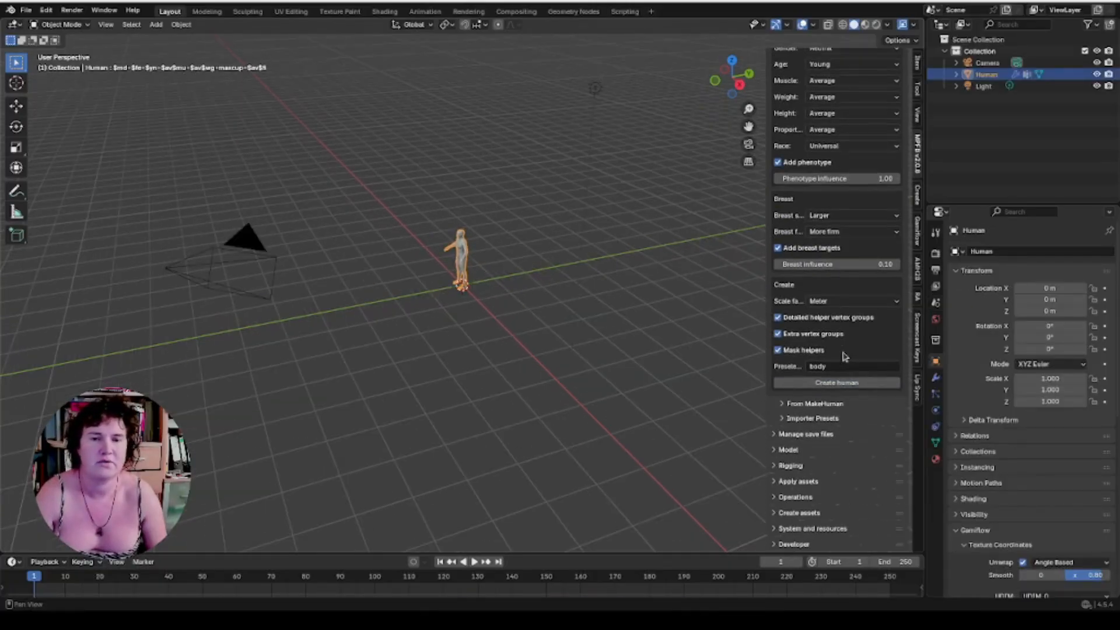
{"action": "scroll", "coordinate": [822, 259], "scroll_direction": "up", "scroll_amount": 5}
{"action": "left_click", "coordinate": [798, 57]}
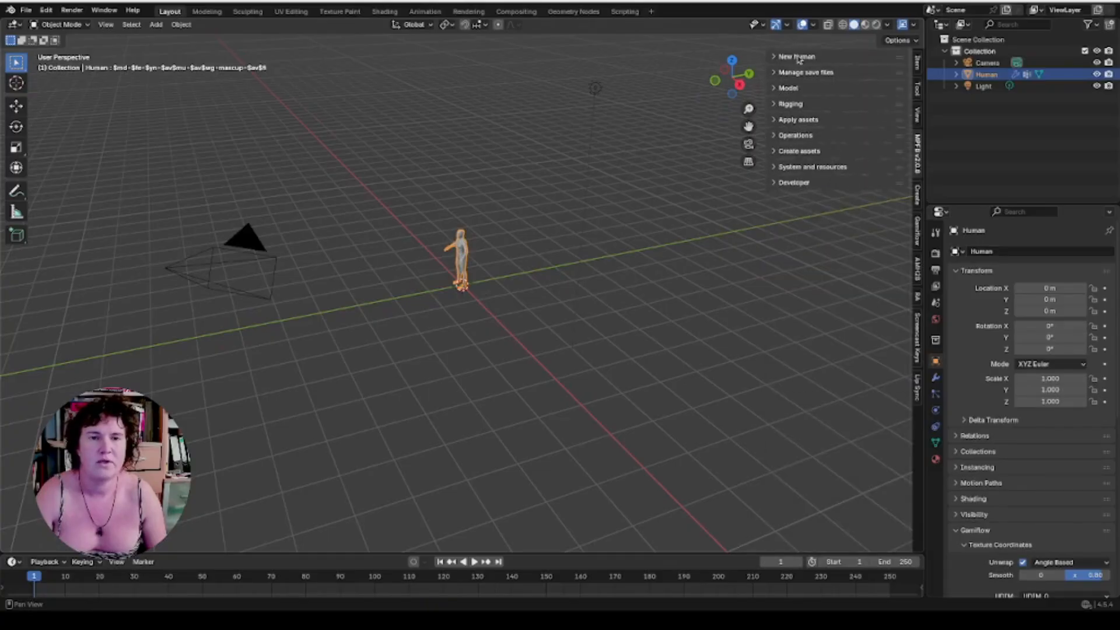
Add a Default (no toes) Rigify rig with imported weights to the human.
{"action": "left_click", "coordinate": [790, 104]}
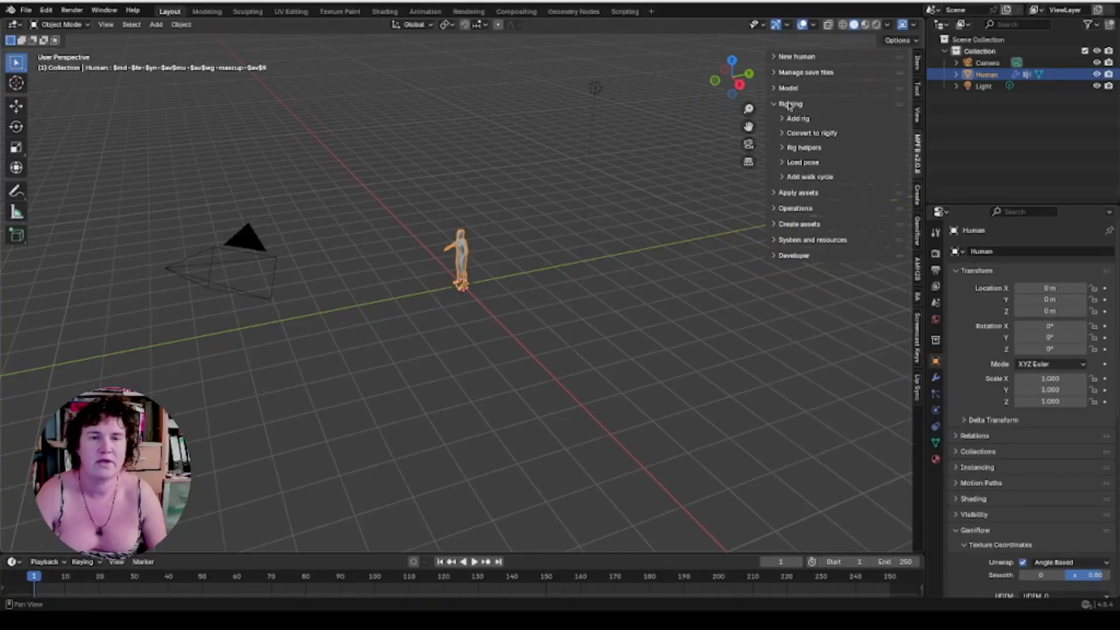
{"action": "left_click", "coordinate": [798, 119]}
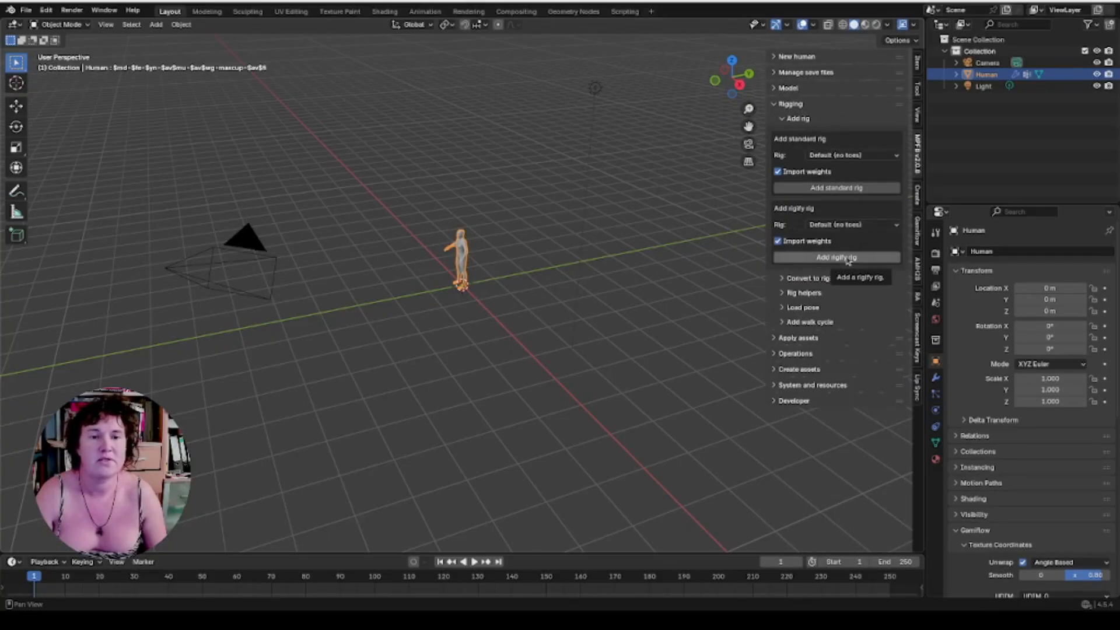
{"action": "left_click", "coordinate": [847, 258]}
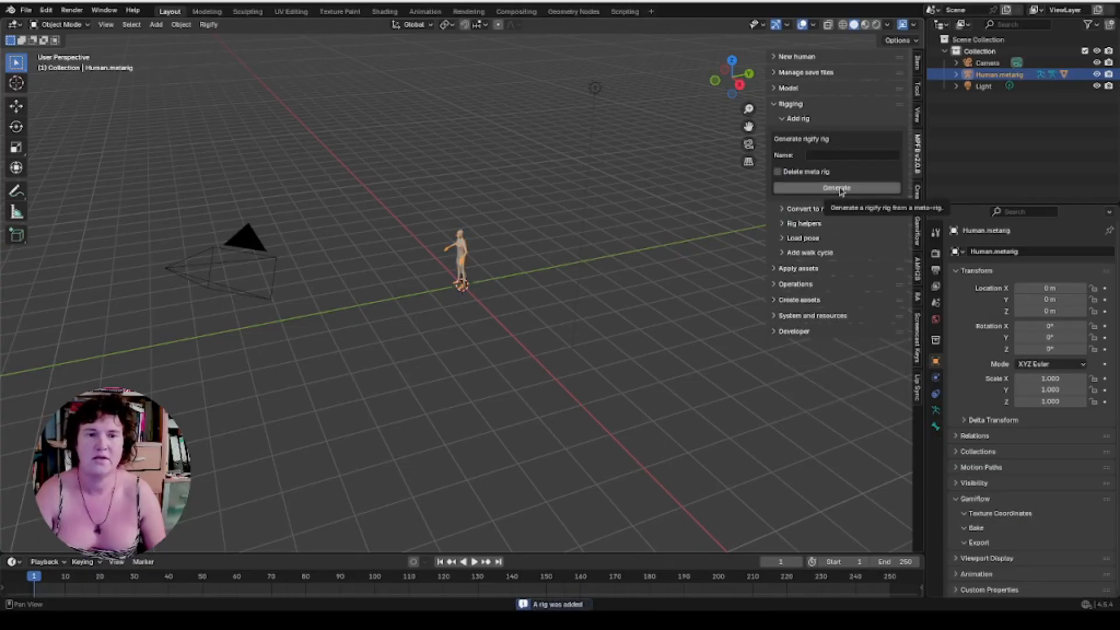
{"action": "left_click", "coordinate": [775, 105]}
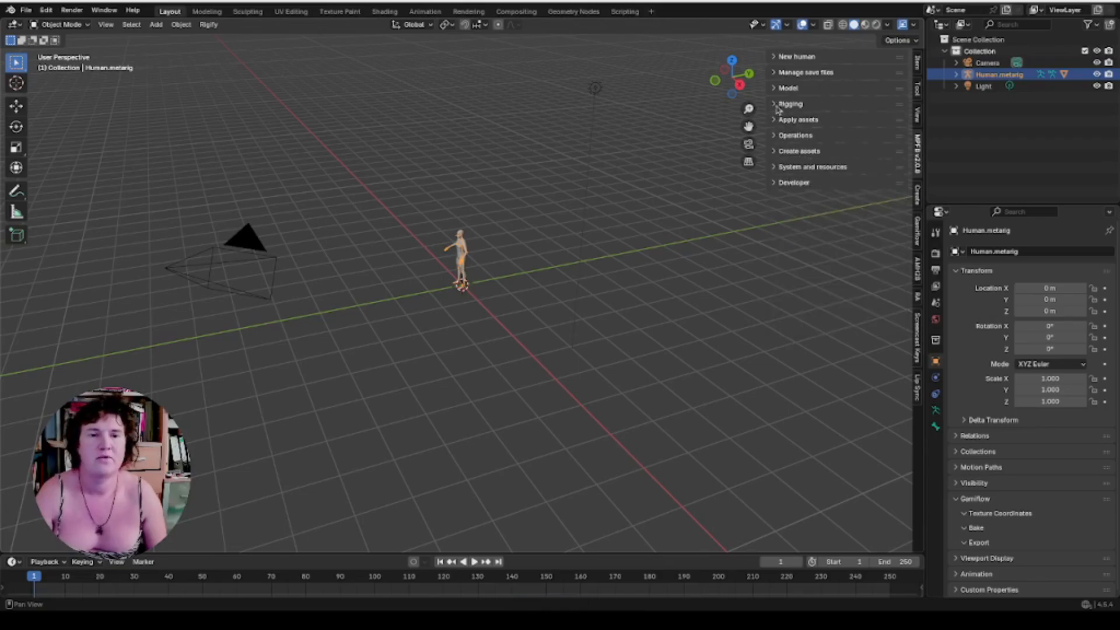
Load the Cortu jeans shorts from the clothes library onto the human.
{"action": "left_click", "coordinate": [795, 121]}
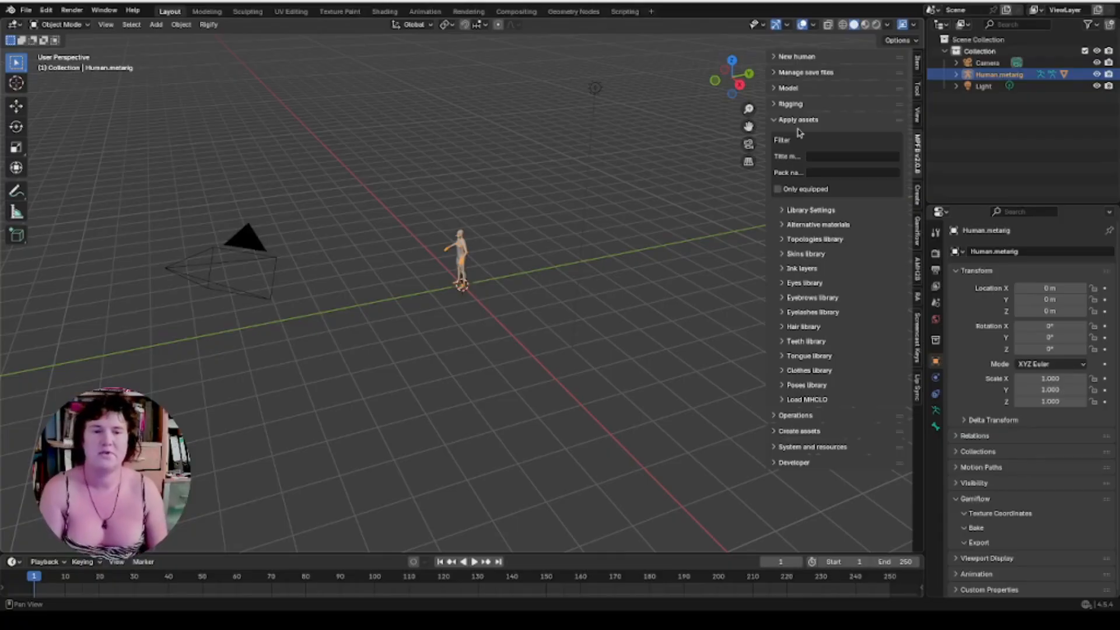
{"action": "left_click", "coordinate": [783, 371]}
{"action": "scroll", "coordinate": [823, 362], "scroll_direction": "down", "scroll_amount": 15}
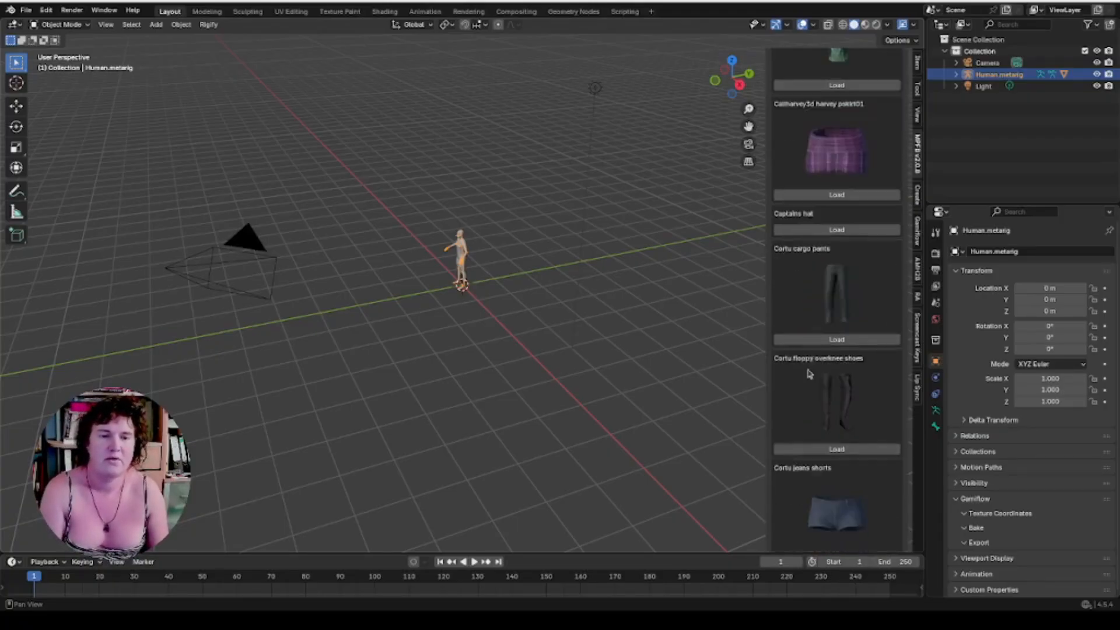
{"action": "scroll", "coordinate": [823, 360], "scroll_direction": "down", "scroll_amount": 4}
{"action": "scroll", "coordinate": [825, 361], "scroll_direction": "up", "scroll_amount": 2}
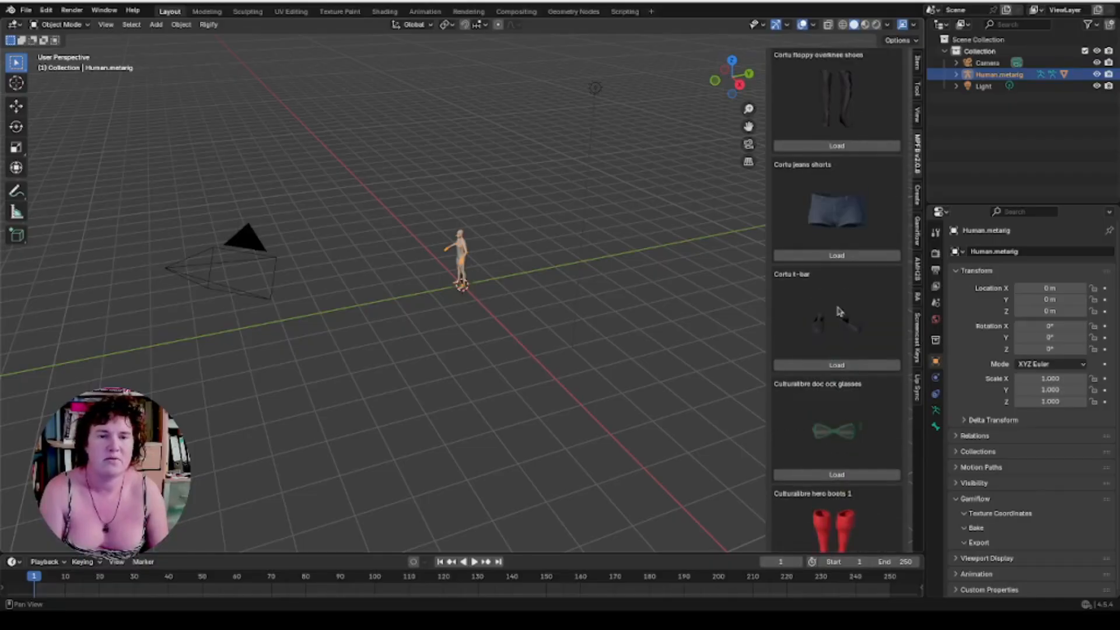
{"action": "left_click", "coordinate": [848, 257]}
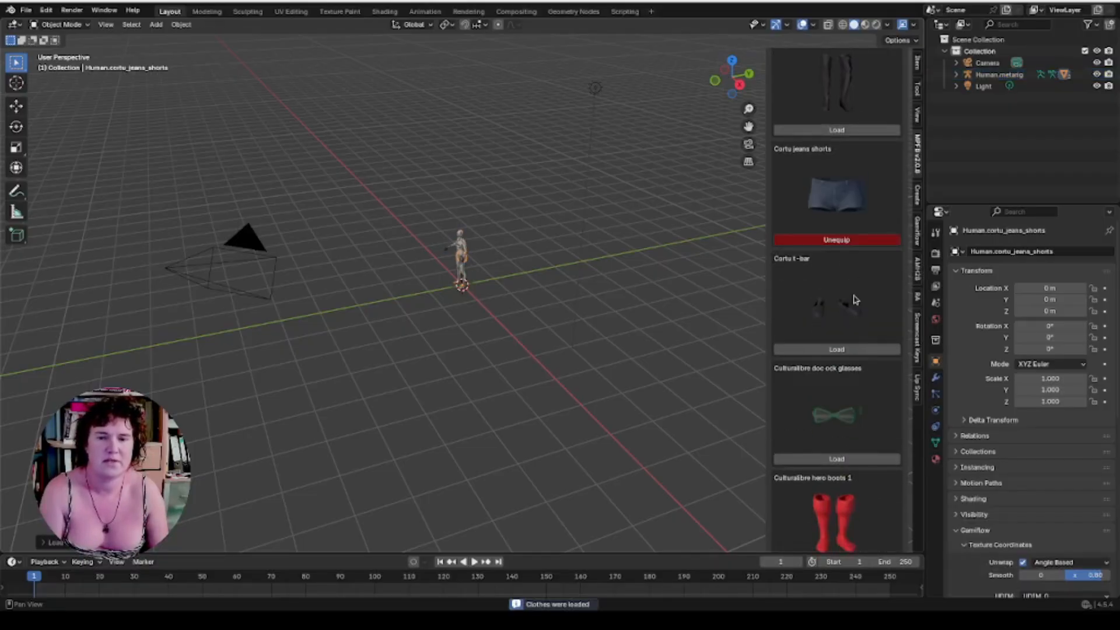
Dress the human in a bikini from the clothes library and unequip the jeans shorts.
{"action": "scroll", "coordinate": [859, 318], "scroll_direction": "down", "scroll_amount": 4}
{"action": "scroll", "coordinate": [858, 350], "scroll_direction": "down", "scroll_amount": 20}
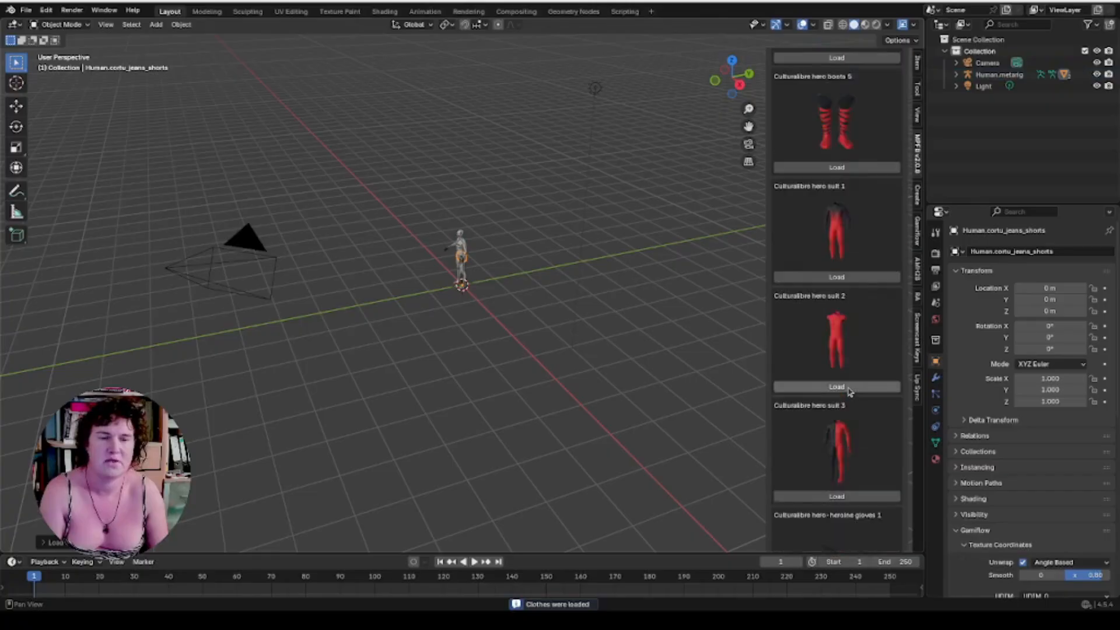
{"action": "scroll", "coordinate": [849, 393], "scroll_direction": "down", "scroll_amount": 20}
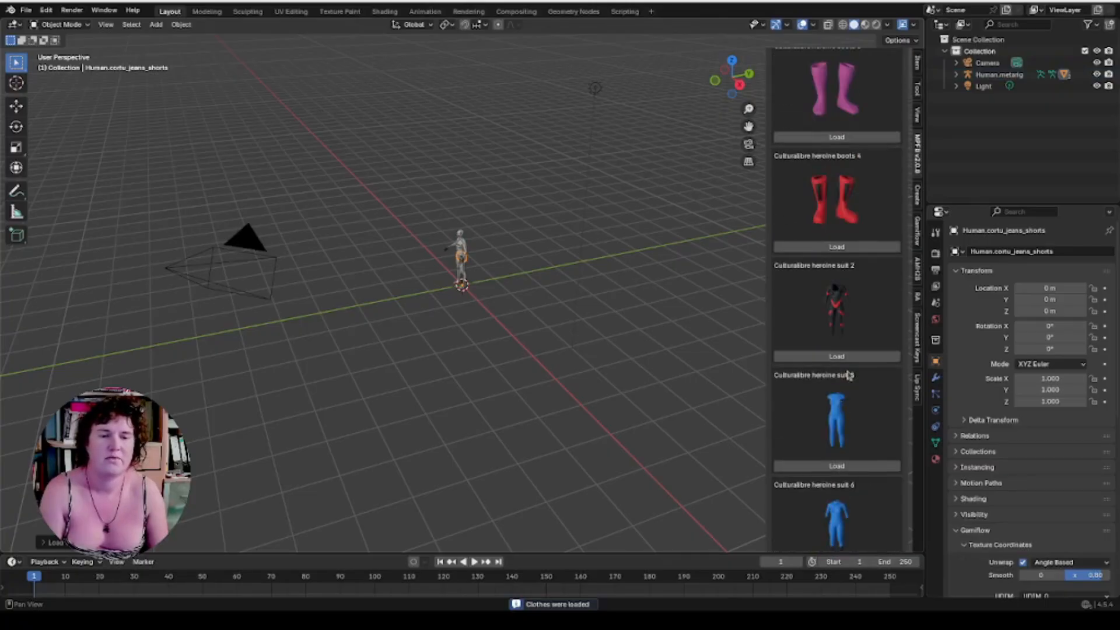
{"action": "scroll", "coordinate": [848, 390], "scroll_direction": "down", "scroll_amount": 15}
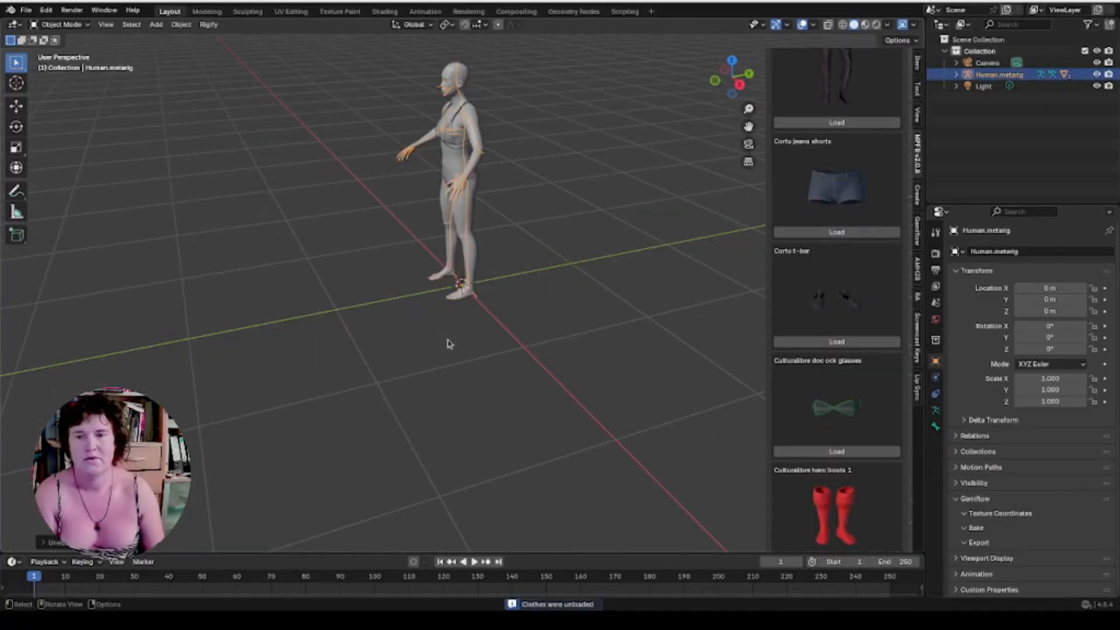
{"action": "middle_click_drag", "start_coordinate": [435, 331], "coordinate": [588, 237]}
{"action": "scroll", "coordinate": [535, 295], "scroll_direction": "up", "scroll_amount": 4}
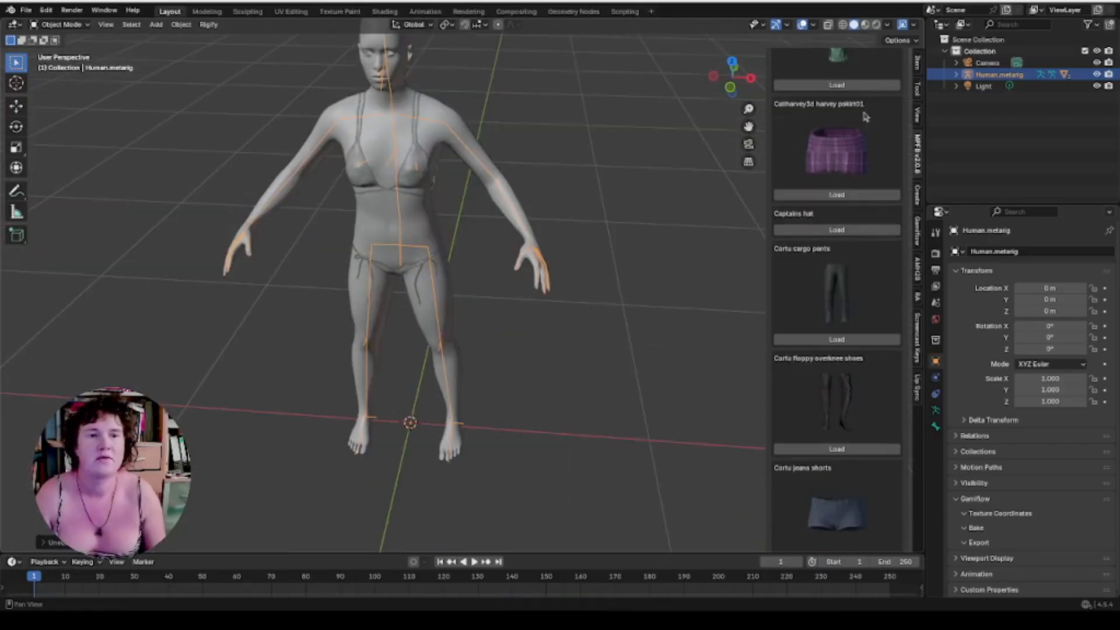
{"action": "scroll", "coordinate": [796, 302], "scroll_direction": "up", "scroll_amount": 10}
{"action": "left_click", "coordinate": [798, 303]}
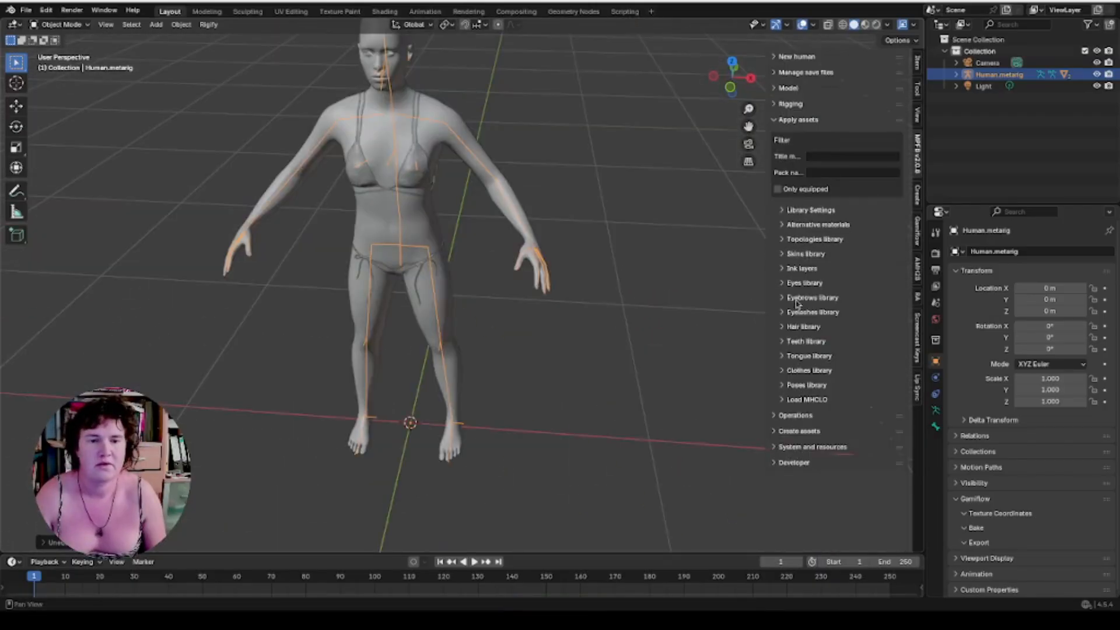
Show the human in Material Preview shading and load the Blindsaypatten uniform skin texture.
{"action": "left_click", "coordinate": [866, 25]}
{"action": "mouse_move", "coordinate": [640, 255]}
{"action": "middle_mouse_down"}
{"action": "mouse_move", "coordinate": [648, 240]}
{"action": "mouse_move", "coordinate": [658, 300]}
{"action": "middle_mouse_up"}
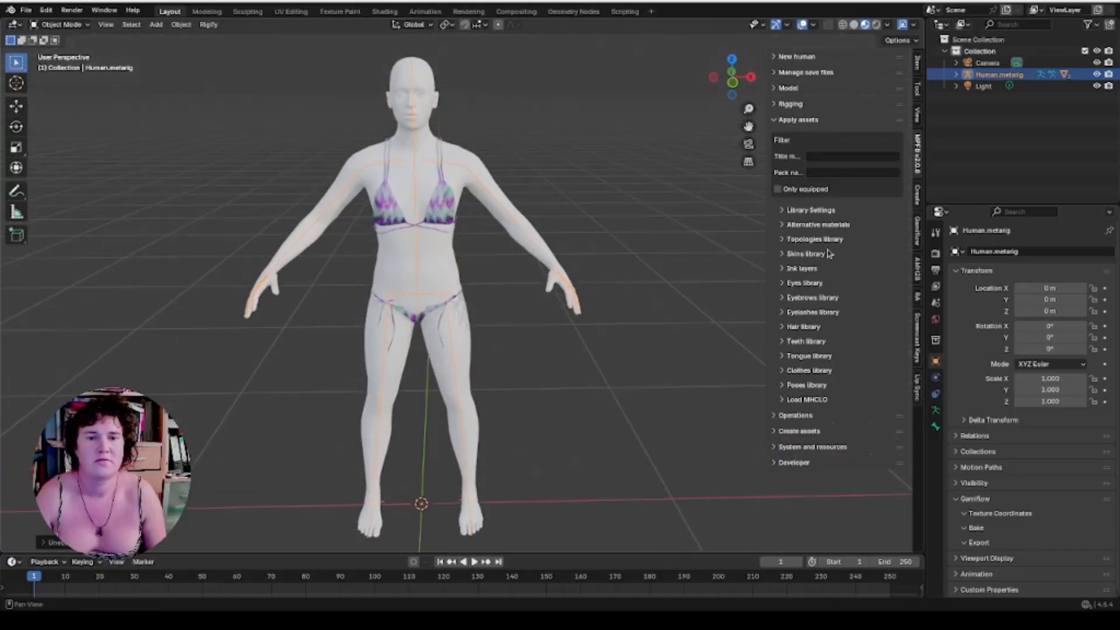
{"action": "left_click", "coordinate": [806, 253]}
{"action": "scroll", "coordinate": [843, 280], "scroll_direction": "down", "scroll_amount": 4}
{"action": "left_click", "coordinate": [847, 273]}
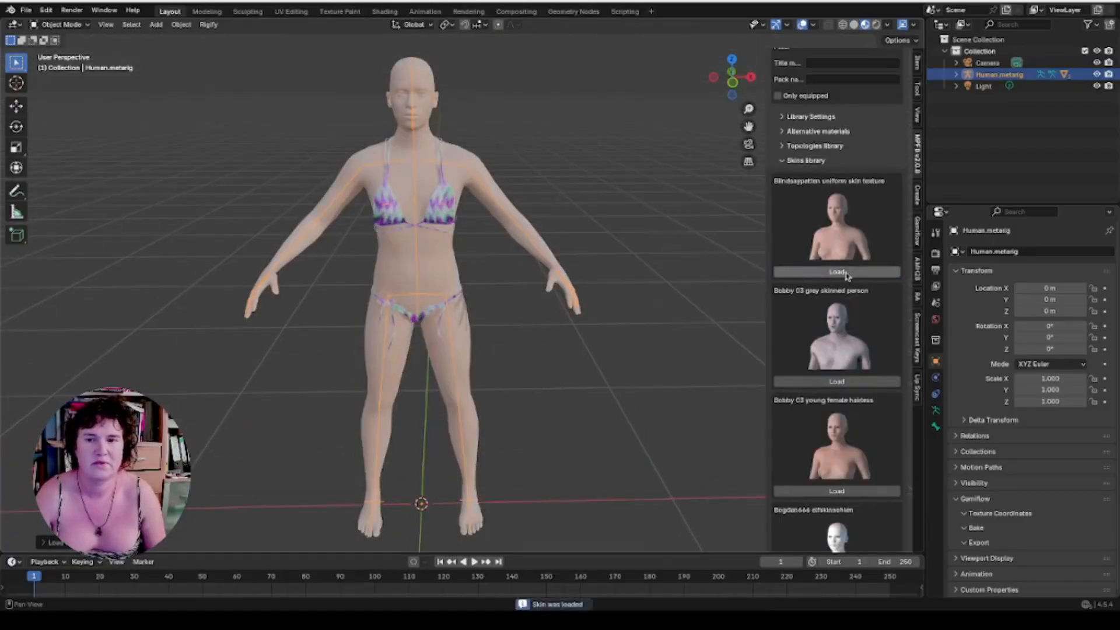
Replace the human's skin with Callharvey3d midtoned female from the skins library.
{"action": "scroll", "coordinate": [847, 275], "scroll_direction": "down", "scroll_amount": 10}
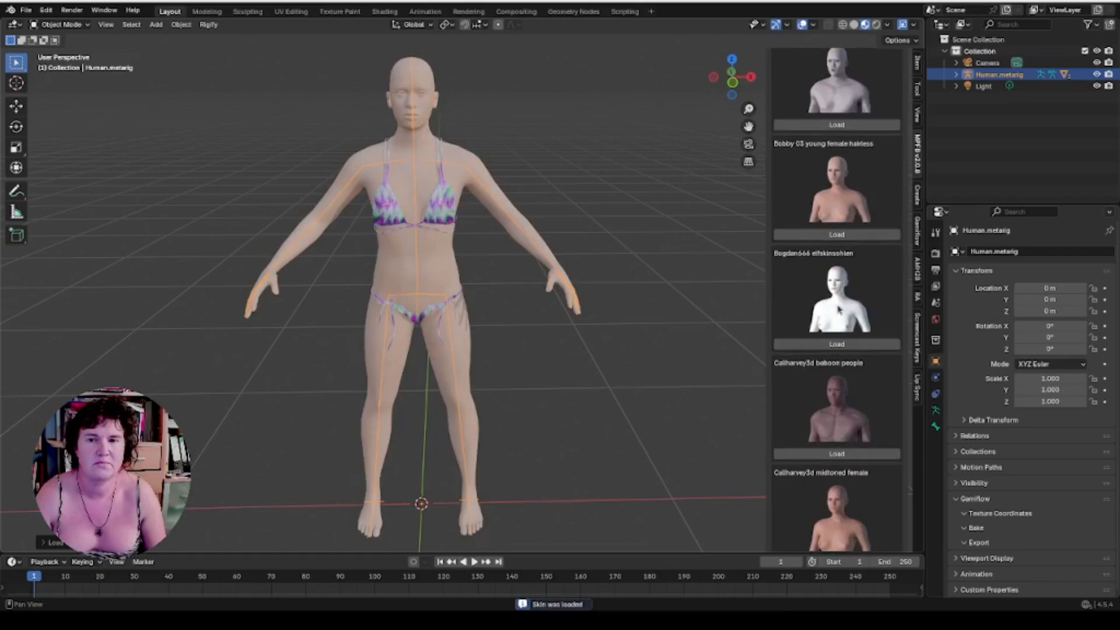
{"action": "scroll", "coordinate": [865, 350], "scroll_direction": "down", "scroll_amount": 7}
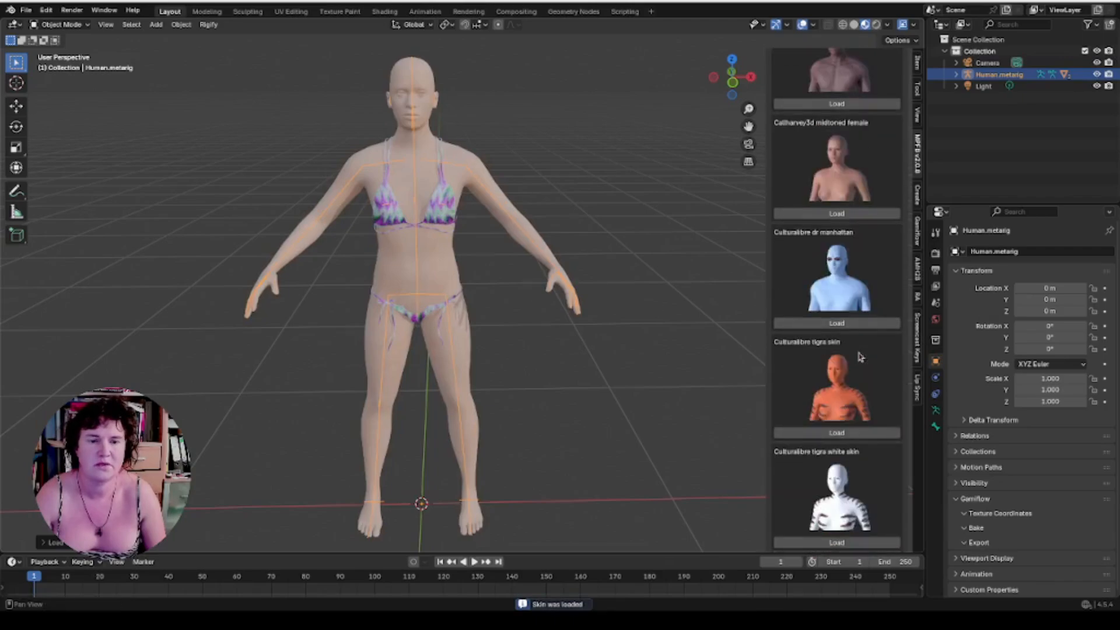
{"action": "left_click", "coordinate": [828, 222]}
{"action": "scroll", "coordinate": [884, 146], "scroll_direction": "up", "scroll_amount": 3}
{"action": "scroll", "coordinate": [882, 141], "scroll_direction": "up", "scroll_amount": 12}
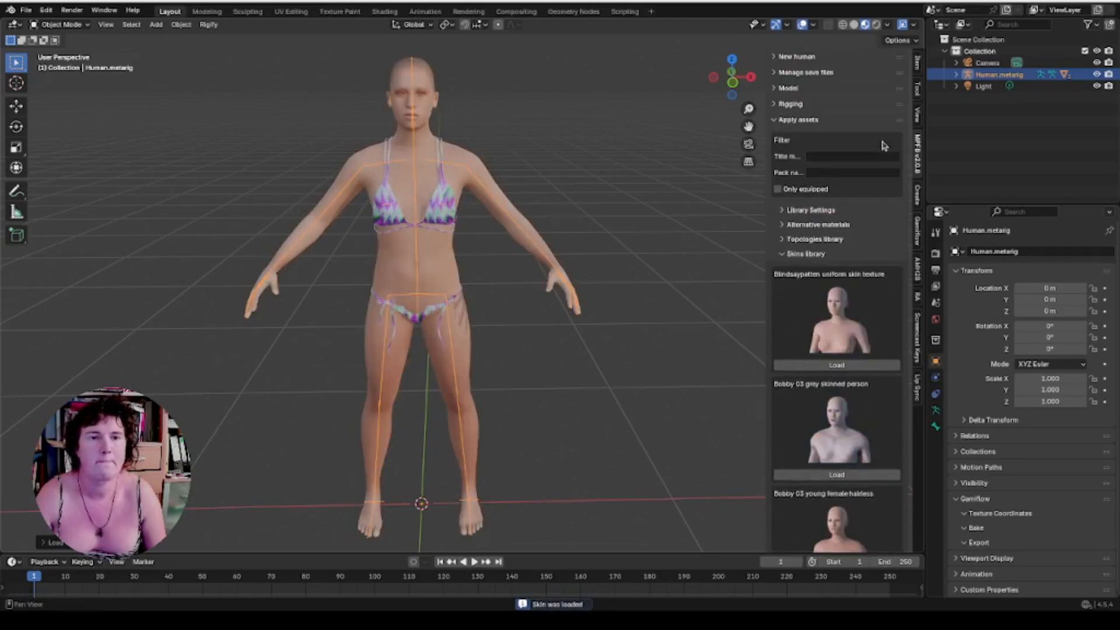
{"action": "left_click", "coordinate": [808, 254]}
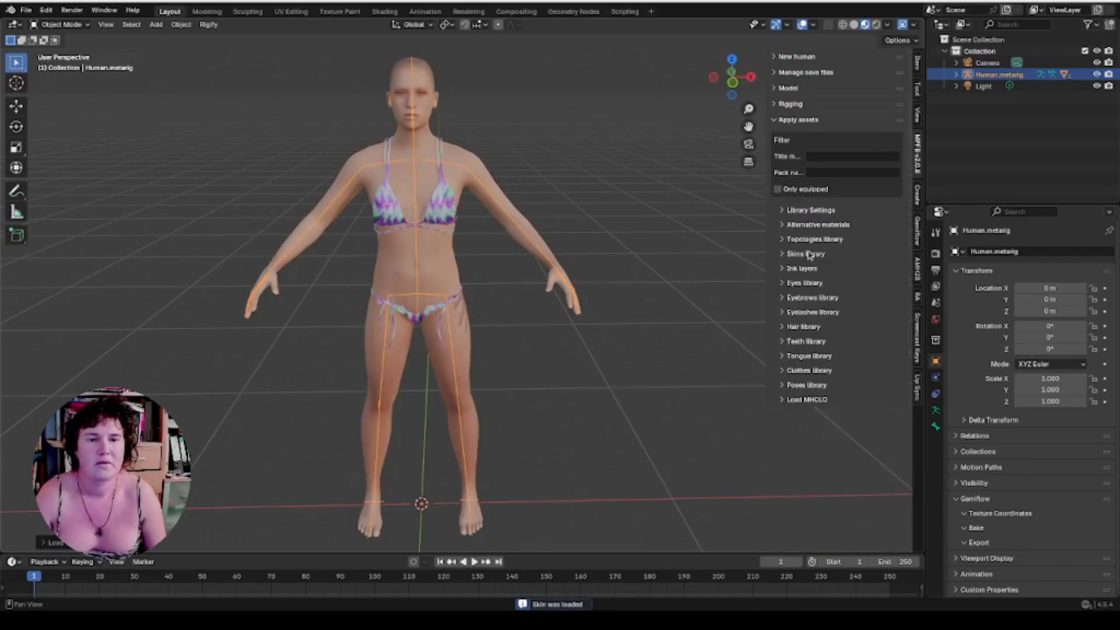
Load the Low-poly eyes from the eyes library onto the human.
{"action": "left_click", "coordinate": [805, 283]}
{"action": "scroll", "coordinate": [834, 362], "scroll_direction": "down", "scroll_amount": 3}
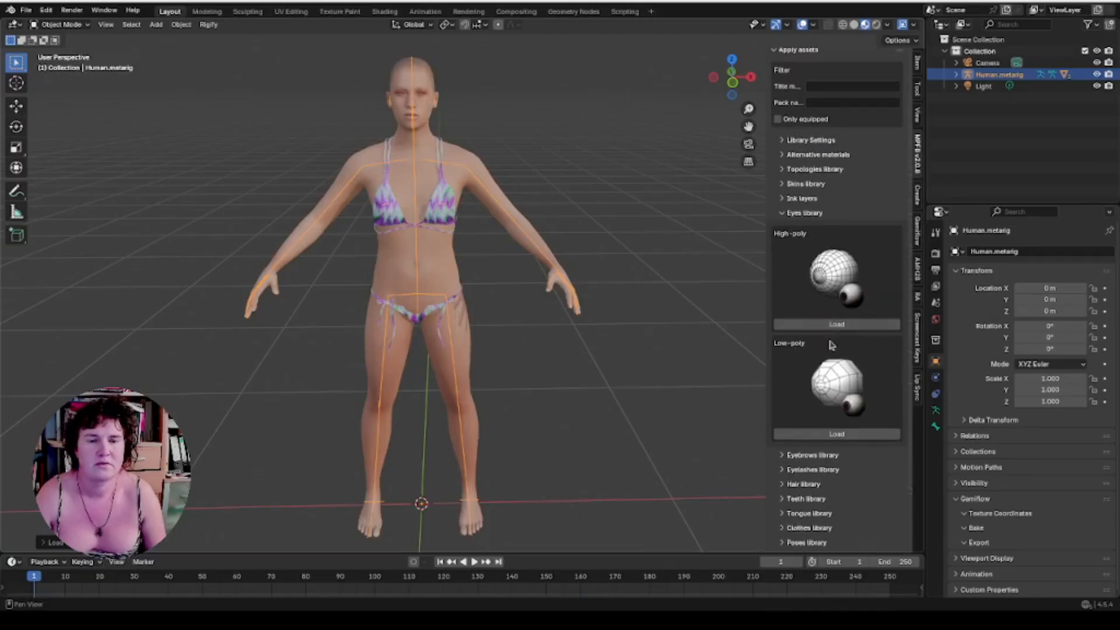
{"action": "left_click", "coordinate": [848, 435]}
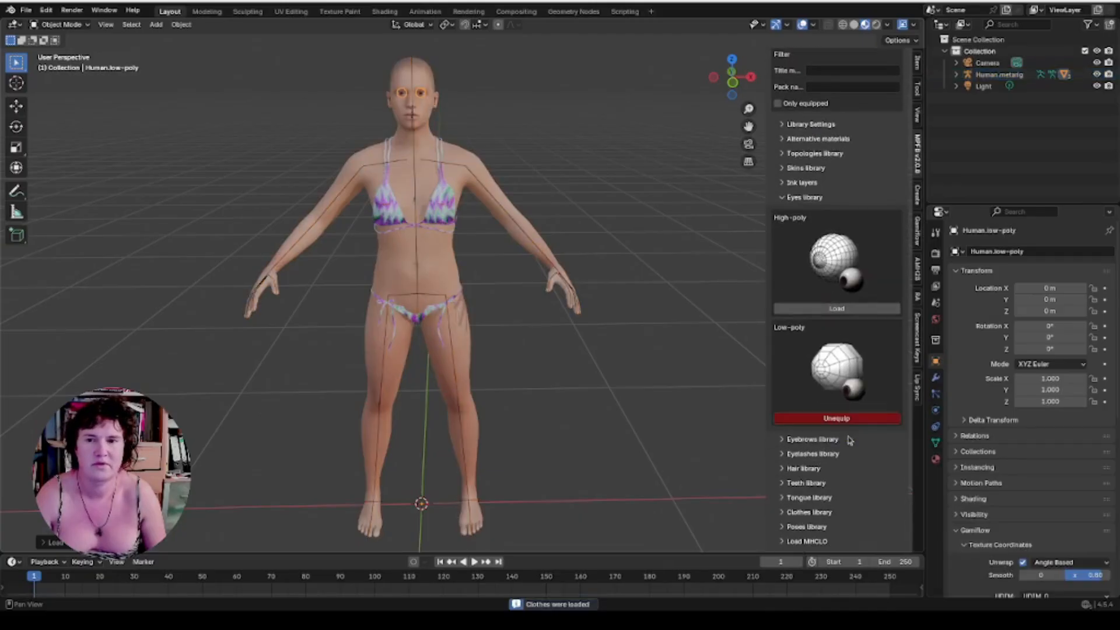
{"action": "left_click", "coordinate": [815, 199]}
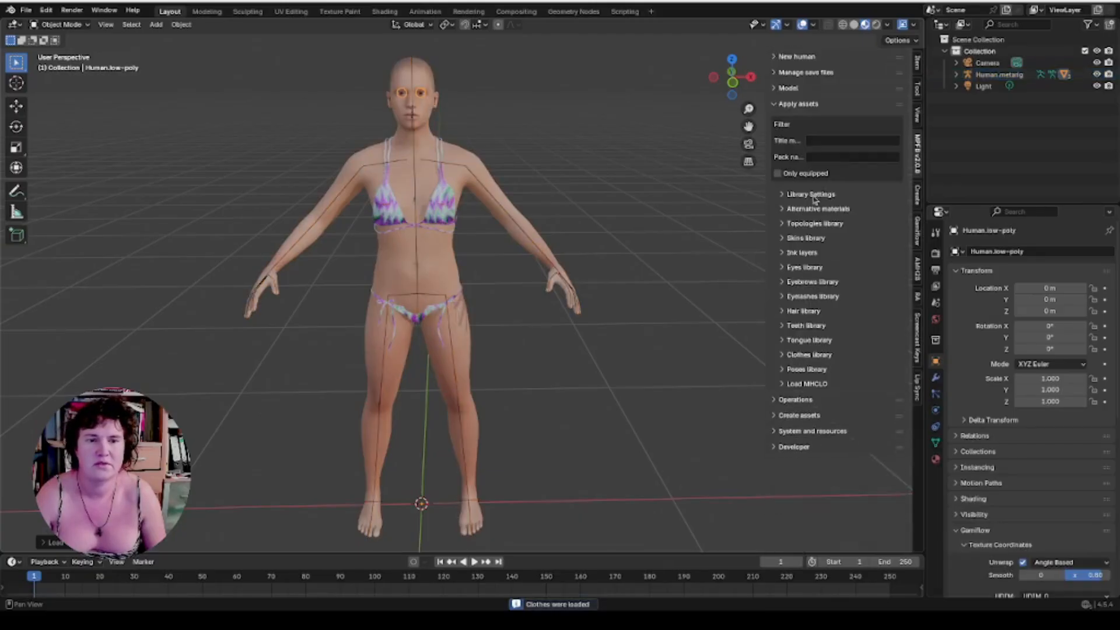
Load Eyebrow003 from the eyebrows library onto the human.
{"action": "left_click", "coordinate": [811, 284]}
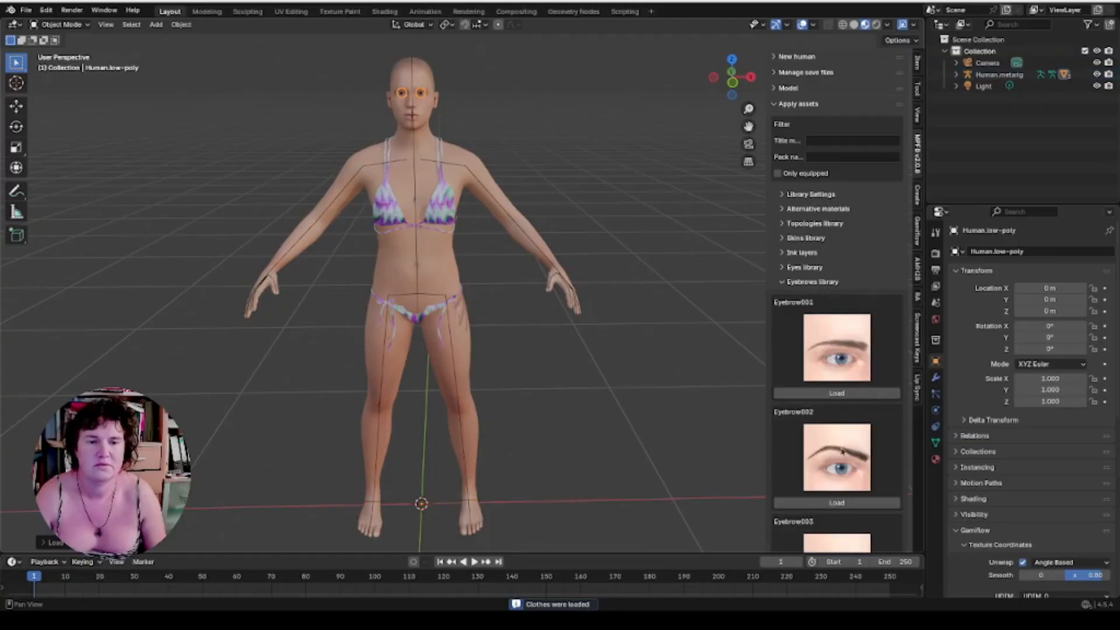
{"action": "scroll", "coordinate": [856, 484], "scroll_direction": "down", "scroll_amount": 5}
{"action": "left_click", "coordinate": [851, 496]}
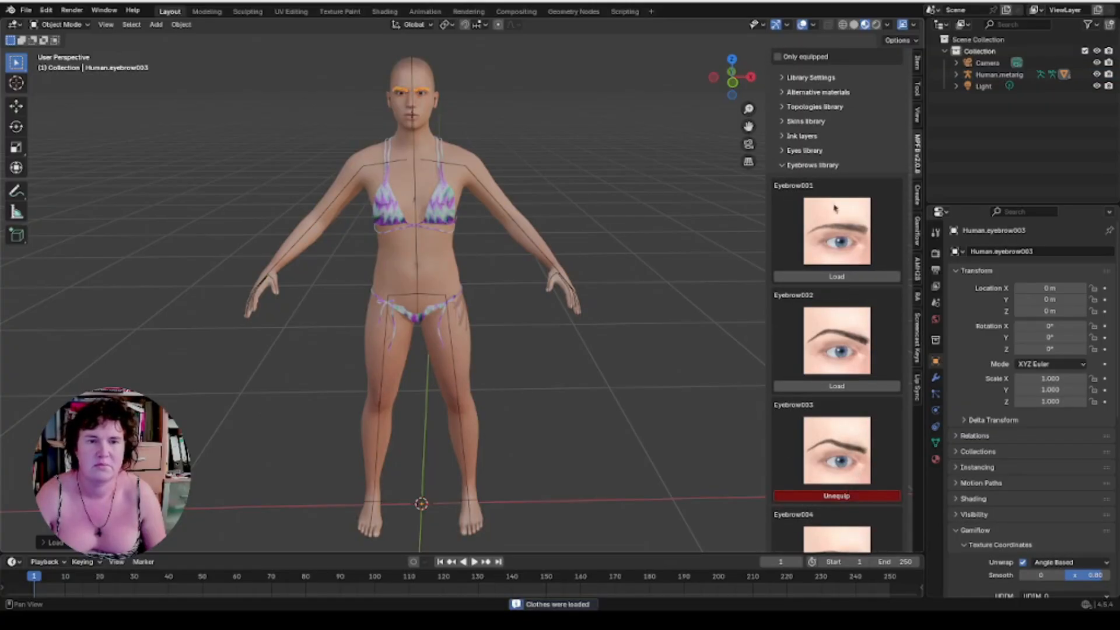
{"action": "left_click", "coordinate": [814, 168]}
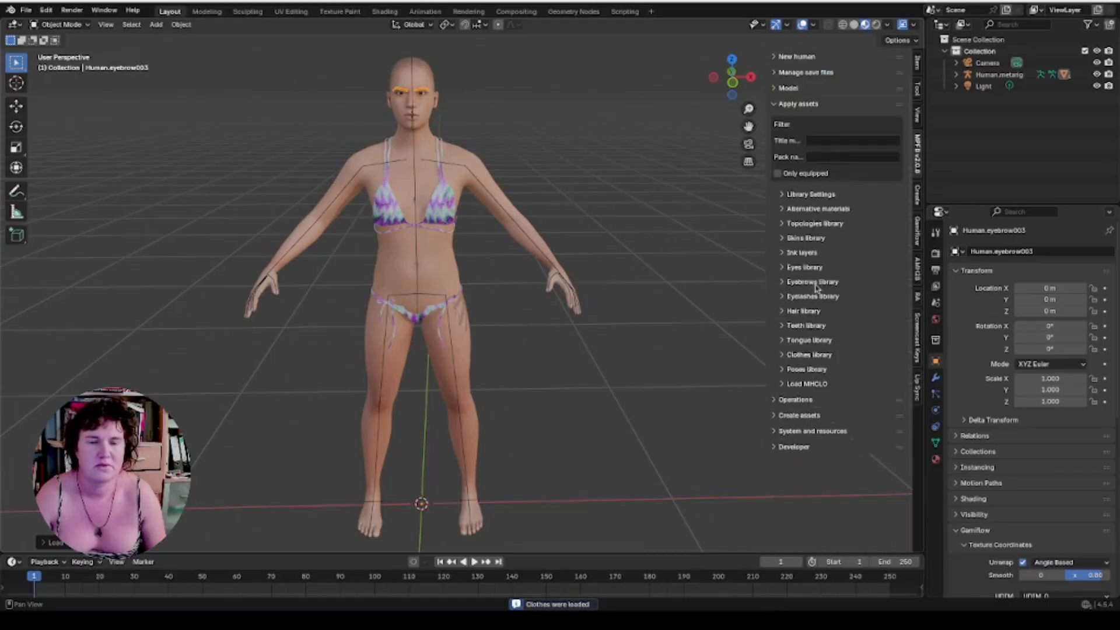
Load Eyelashes01 from the eyelashes library onto the human.
{"action": "left_click", "coordinate": [857, 297]}
{"action": "left_click", "coordinate": [861, 407]}
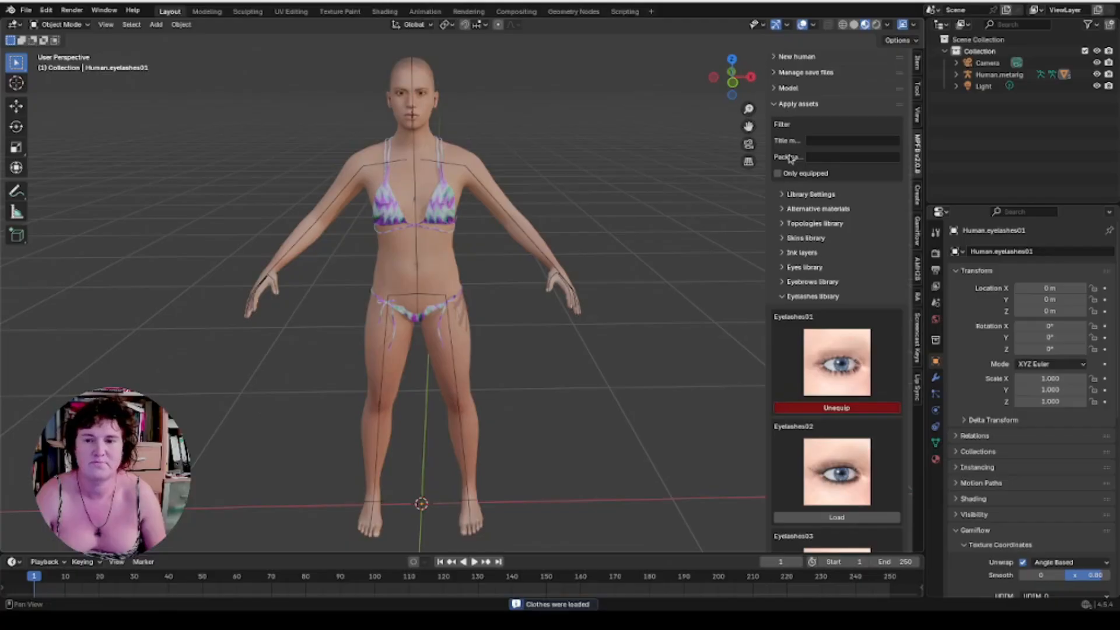
Open the Model settings, select the human body, and refit its assets to the basemesh.
{"action": "left_click", "coordinate": [787, 104]}
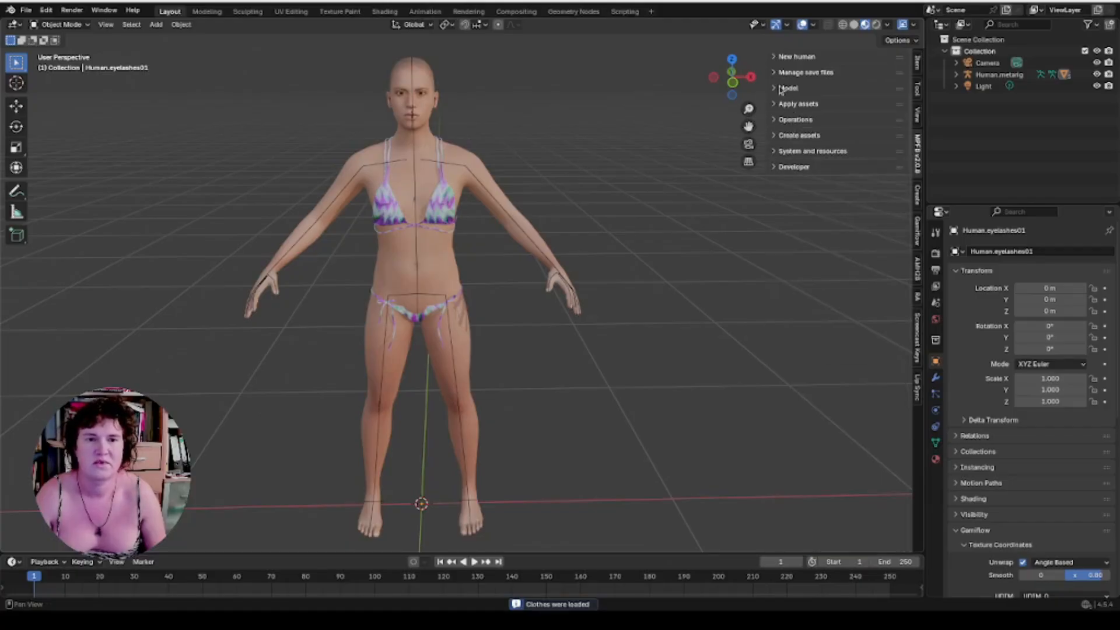
{"action": "left_click", "coordinate": [782, 88]}
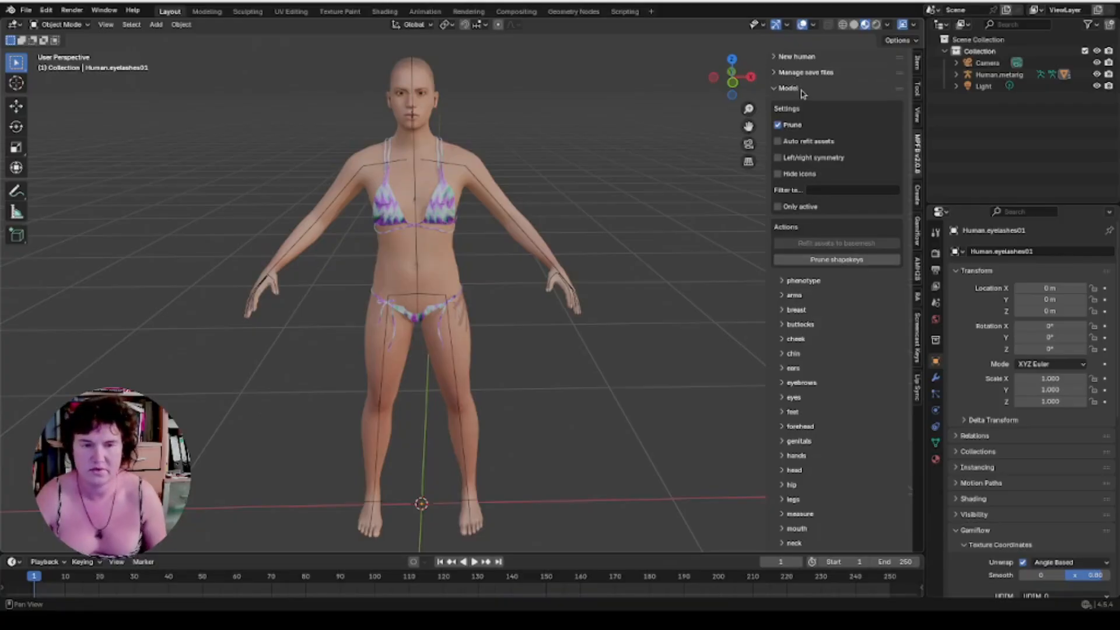
{"action": "left_click", "coordinate": [453, 357]}
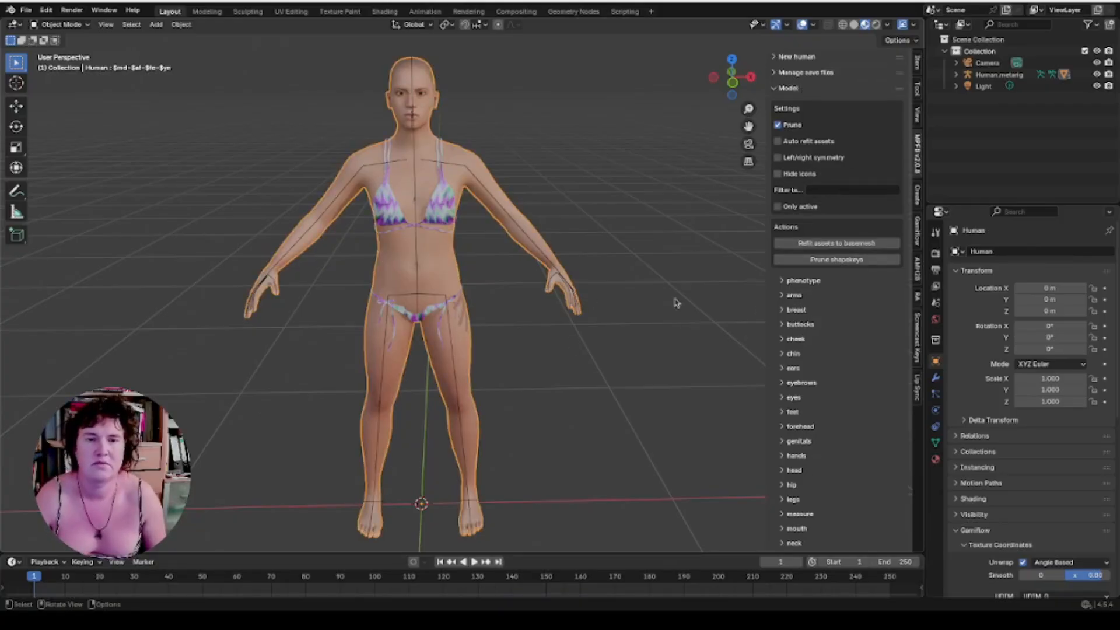
{"action": "left_click", "coordinate": [835, 243]}
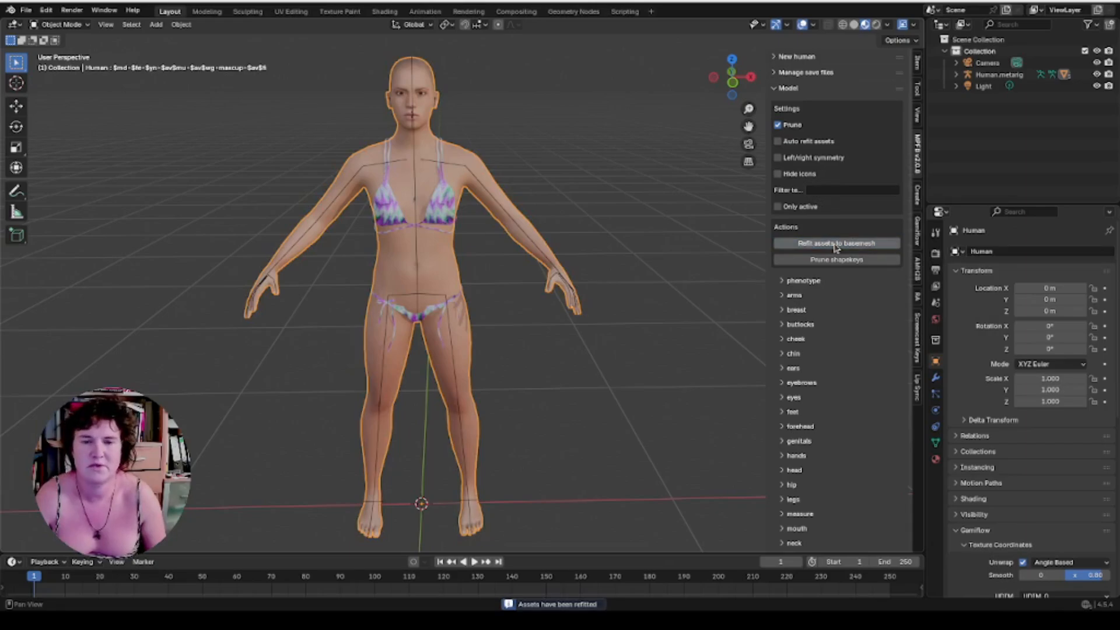
Try Sculpt Mode on the human body and on the bikini, returning to Object Mode each time.
{"action": "middle_click_drag", "start_coordinate": [543, 309], "coordinate": [566, 331]}
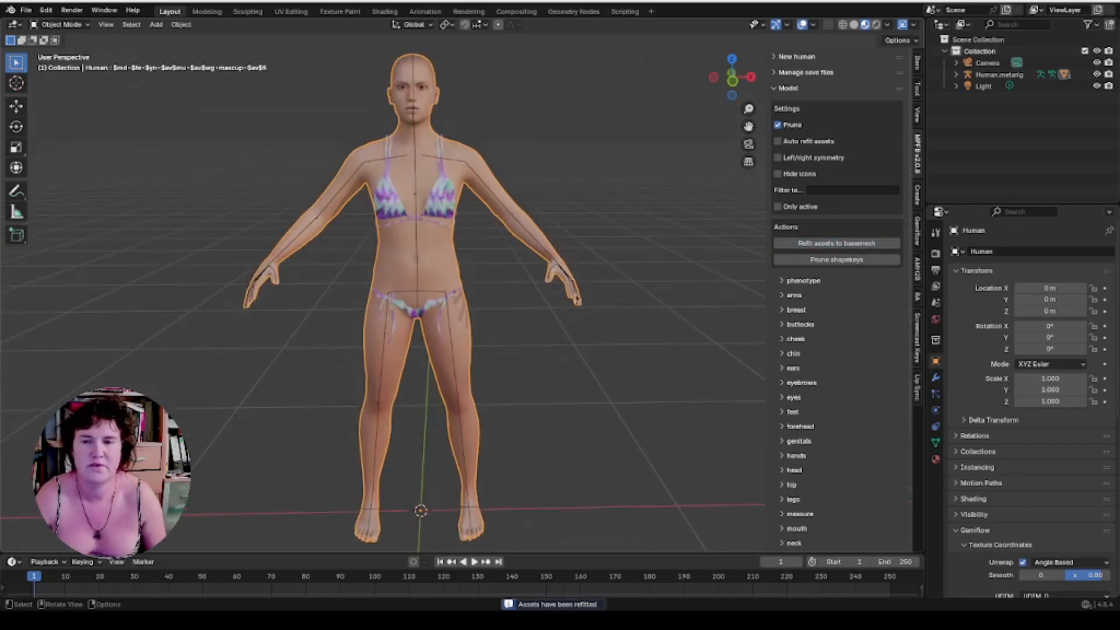
{"action": "left_click", "coordinate": [62, 24]}
{"action": "left_click", "coordinate": [59, 61]}
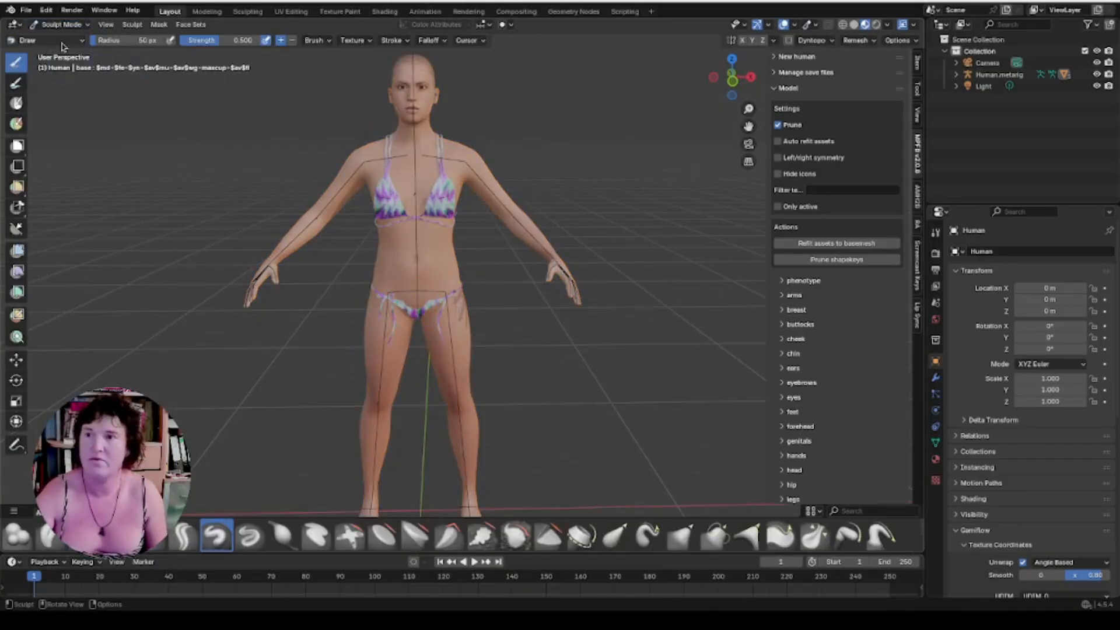
{"action": "left_click", "coordinate": [69, 25]}
{"action": "left_click", "coordinate": [68, 38]}
{"action": "left_click", "coordinate": [410, 315]}
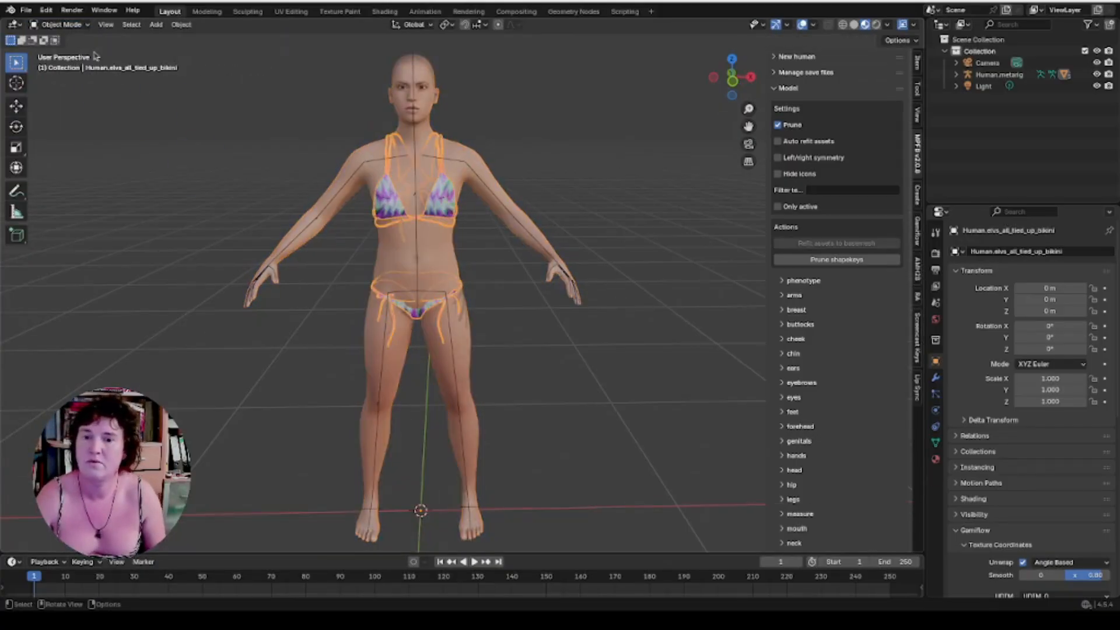
{"action": "left_click", "coordinate": [63, 24]}
{"action": "left_click", "coordinate": [69, 61]}
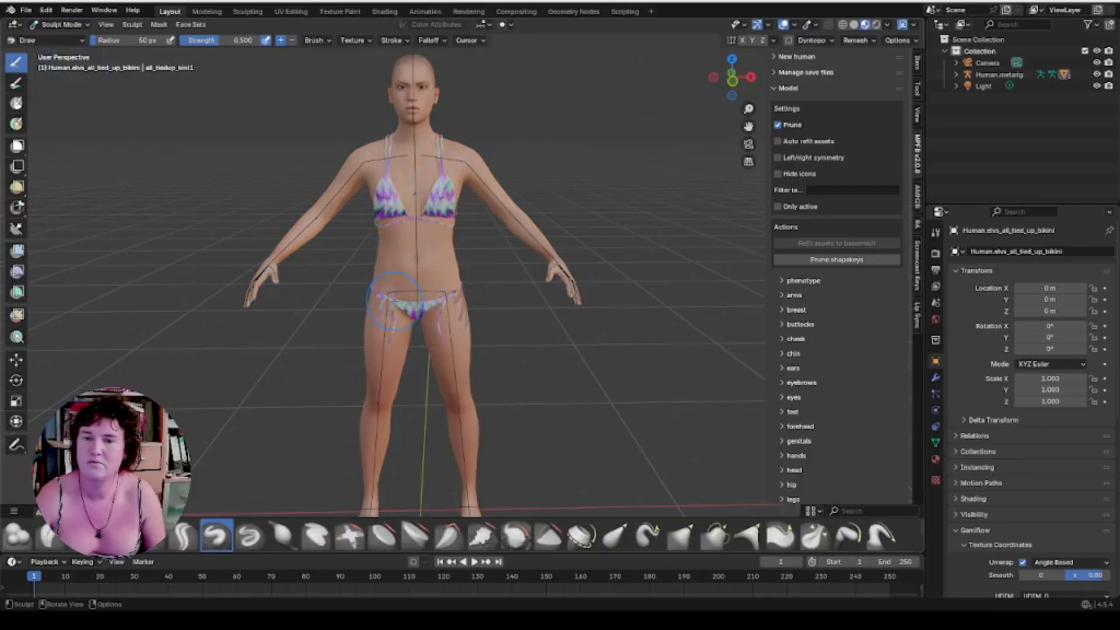
{"action": "left_click", "coordinate": [65, 25]}
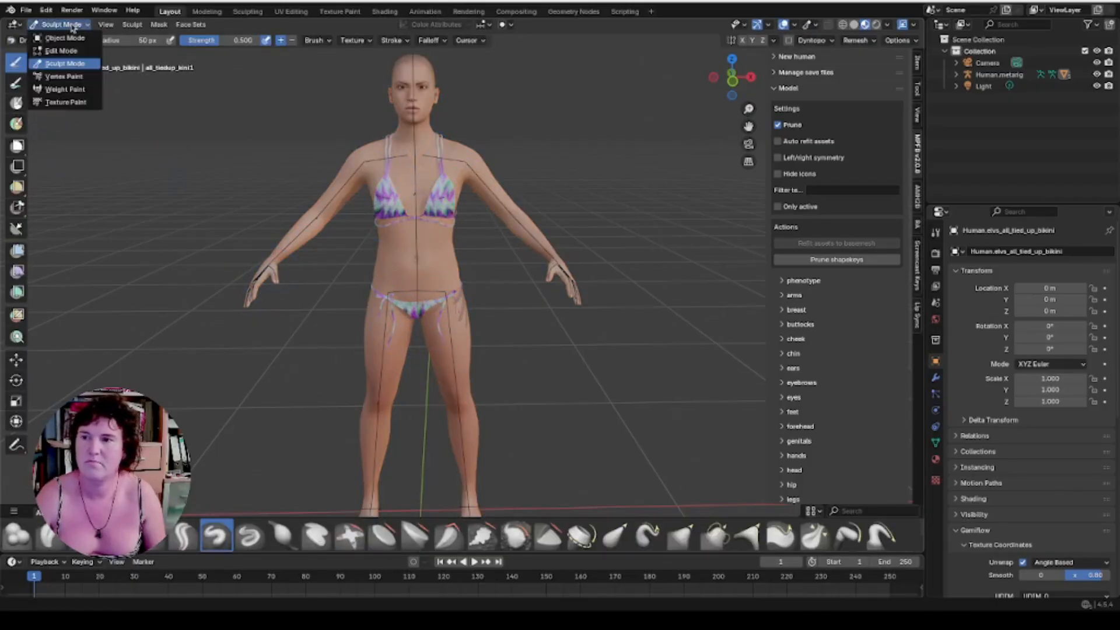
{"action": "left_click", "coordinate": [69, 38]}
Select the human body, try gender 1.00, set it to 0.00 in the phenotype settings, and refit the assets.
{"action": "left_click", "coordinate": [416, 251]}
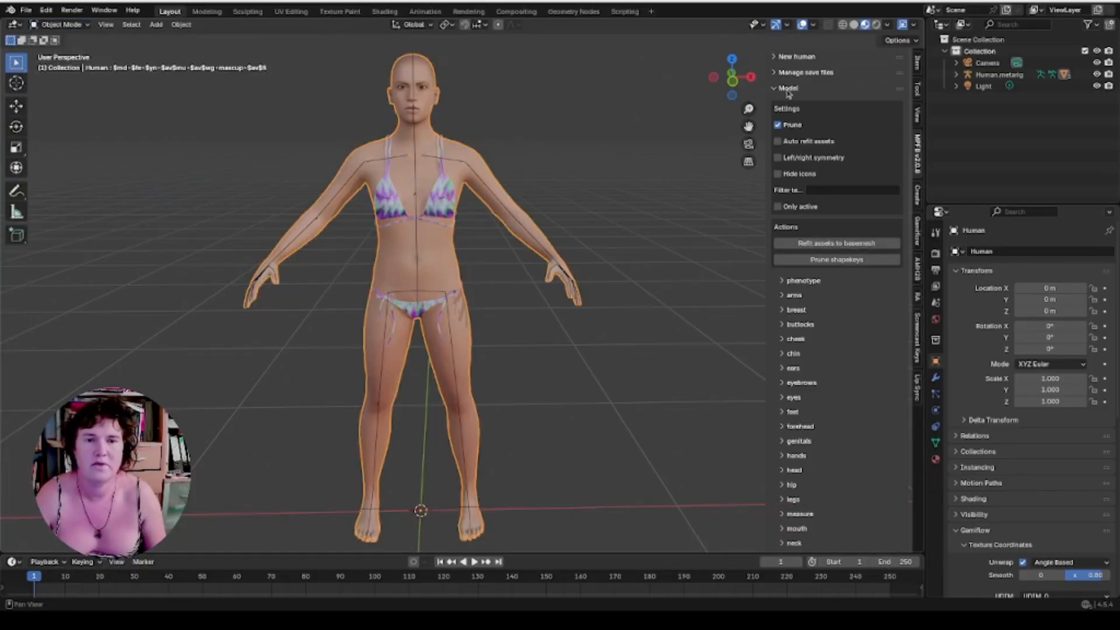
{"action": "scroll", "coordinate": [787, 214], "scroll_direction": "down", "scroll_amount": 3}
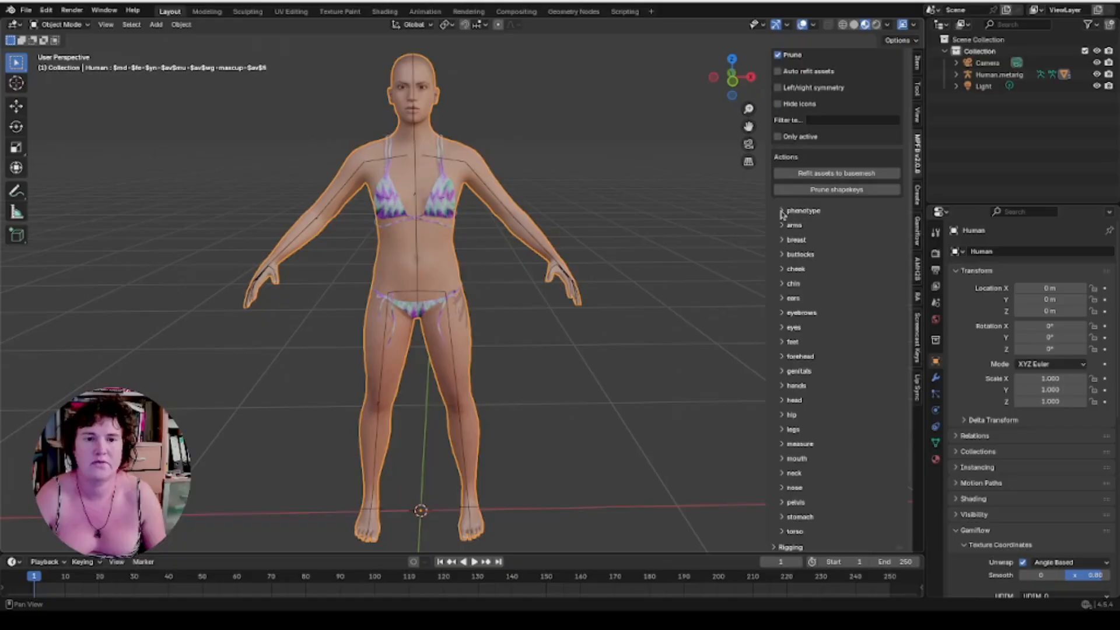
{"action": "left_click", "coordinate": [783, 211]}
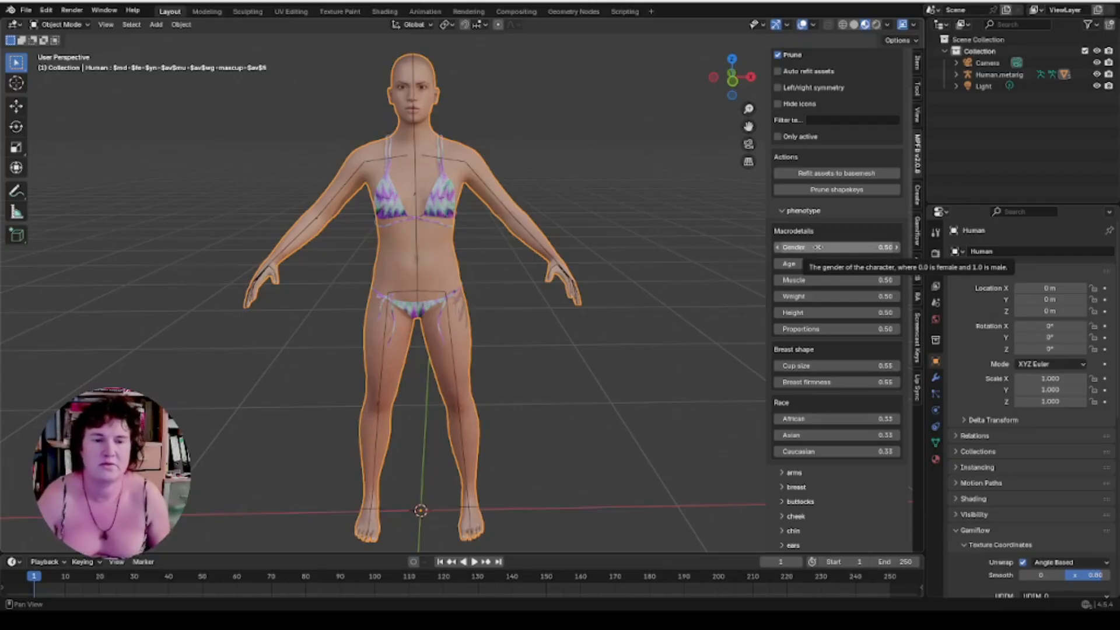
{"action": "left_click_drag", "start_coordinate": [819, 247], "coordinate": [881, 247]}
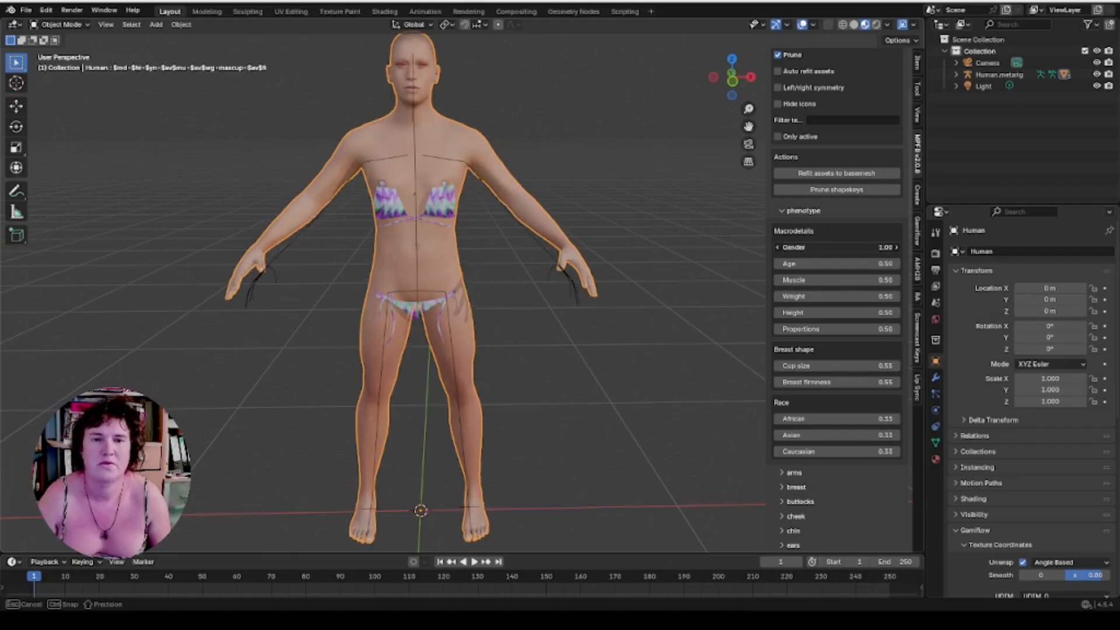
{"action": "left_click_drag", "start_coordinate": [881, 247], "coordinate": [759, 247]}
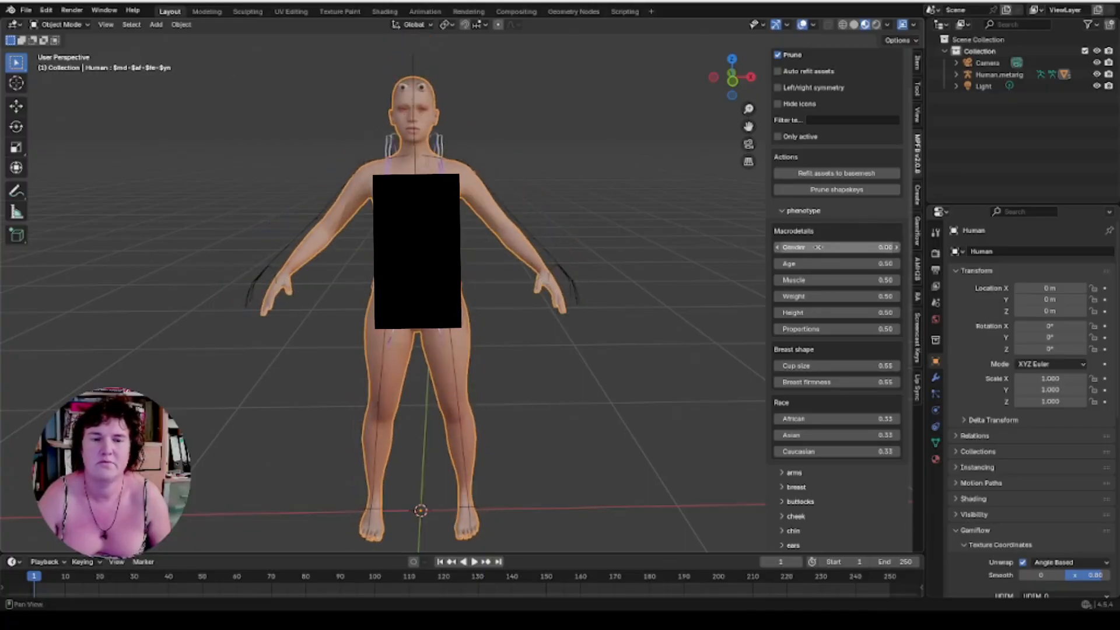
{"action": "left_click", "coordinate": [839, 174]}
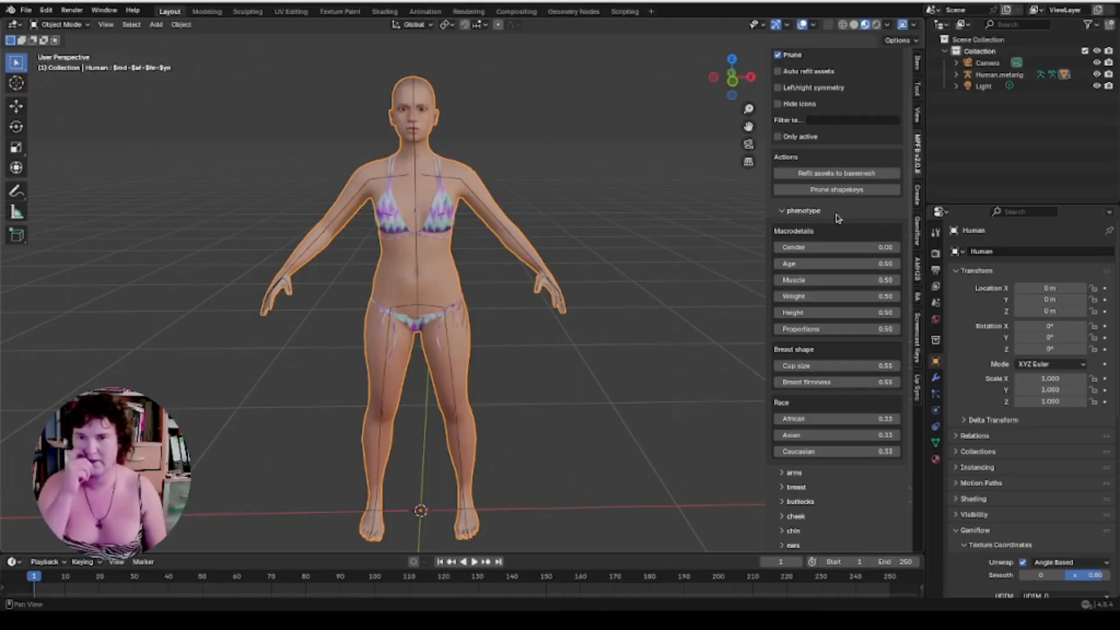
Set the human's age to 0.62, muscle to 0.00 and weight to 1.00.
{"action": "scroll", "coordinate": [836, 220], "scroll_direction": "down", "scroll_amount": 1}
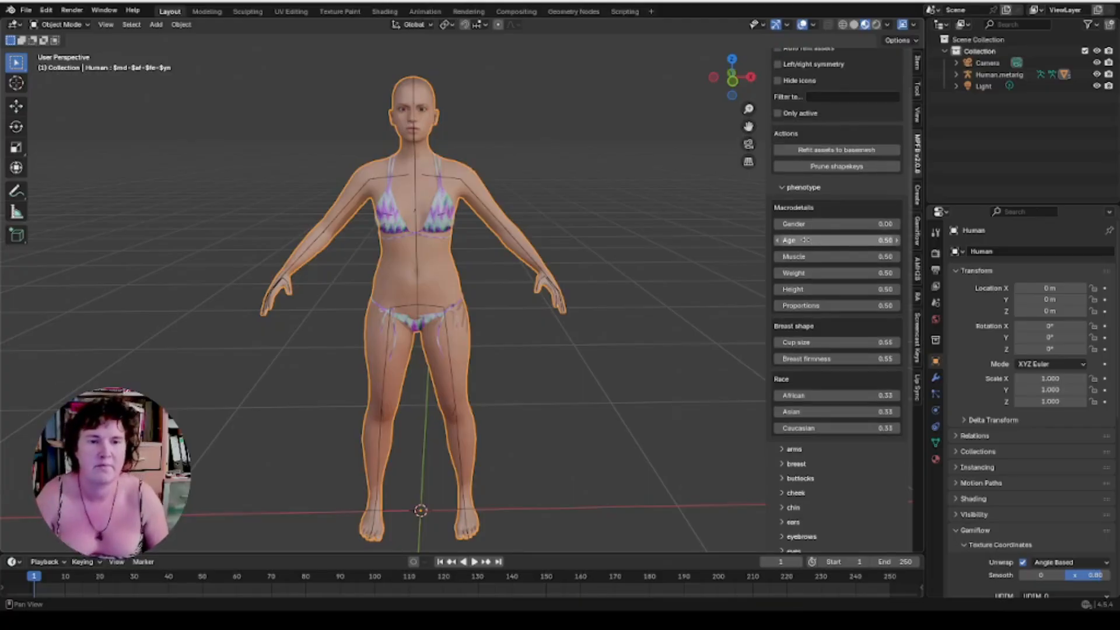
{"action": "mouse_move", "coordinate": [805, 240]}
{"action": "left_mouse_down"}
{"action": "mouse_move", "coordinate": [869, 240]}
{"action": "mouse_move", "coordinate": [821, 240]}
{"action": "left_mouse_up"}
{"action": "mouse_move", "coordinate": [805, 257]}
{"action": "left_mouse_down"}
{"action": "mouse_move", "coordinate": [869, 256]}
{"action": "mouse_move", "coordinate": [776, 256]}
{"action": "mouse_move", "coordinate": [826, 257]}
{"action": "mouse_move", "coordinate": [805, 257]}
{"action": "left_mouse_up"}
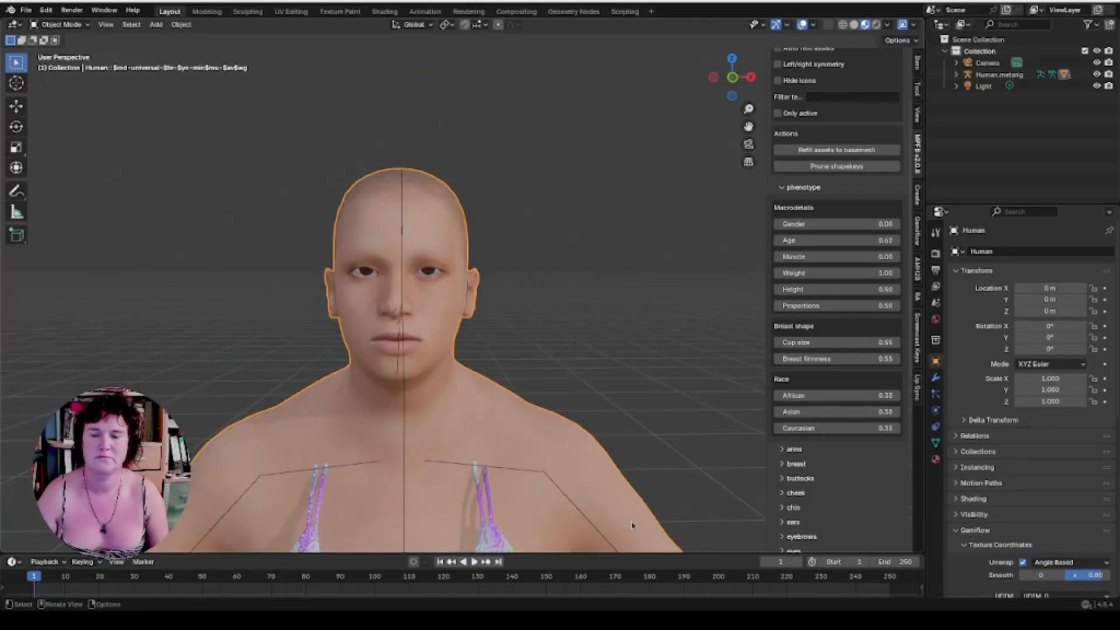
Set the human's muscle to 1.00 and weight to 0.88.
{"action": "middle_click_drag", "start_coordinate": [637, 525], "coordinate": [636, 509], "text": "shift"}
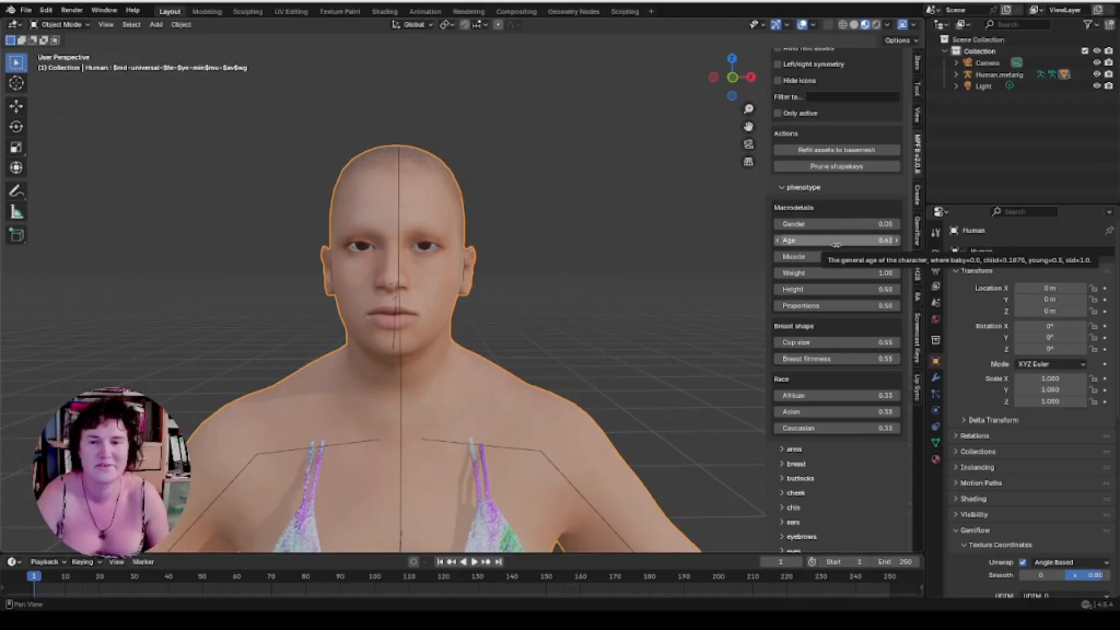
{"action": "scroll", "coordinate": [837, 245], "scroll_direction": "down", "scroll_amount": 1}
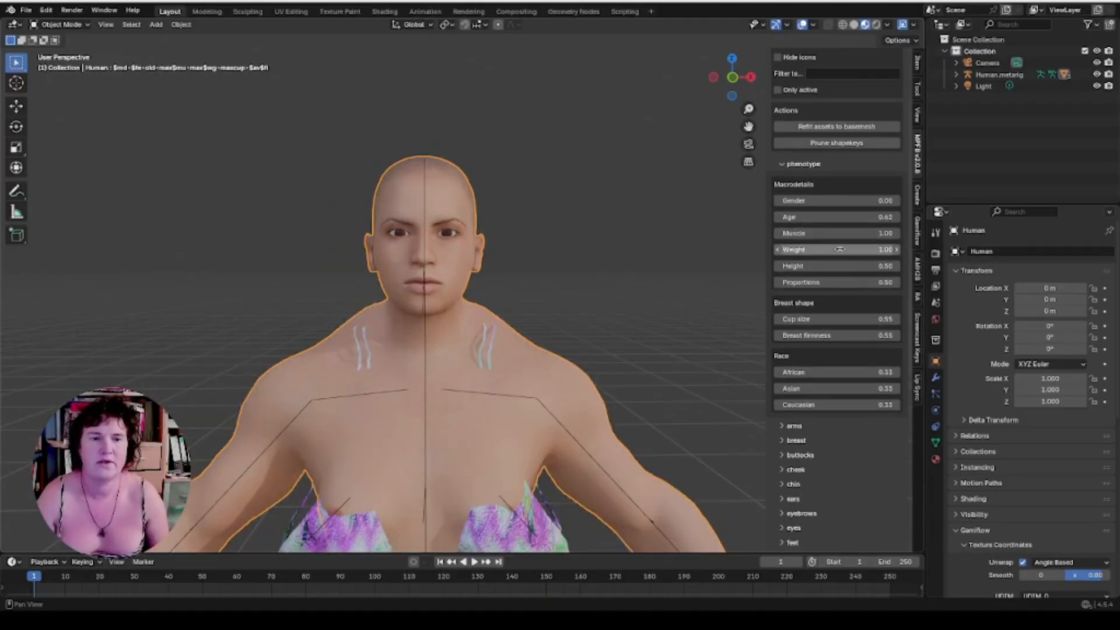
{"action": "left_click_drag", "start_coordinate": [840, 249], "coordinate": [829, 250]}
{"action": "left_click", "coordinate": [840, 249]}
{"action": "type", "text": "0."}
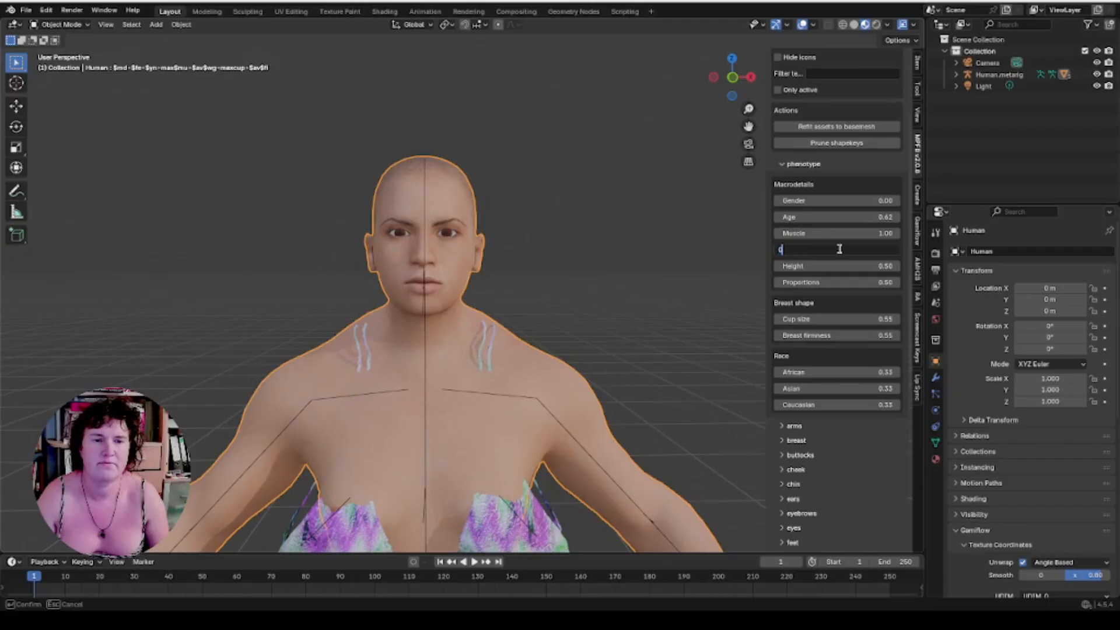
{"action": "type", "text": "8"}
{"action": "key", "text": "Return"}
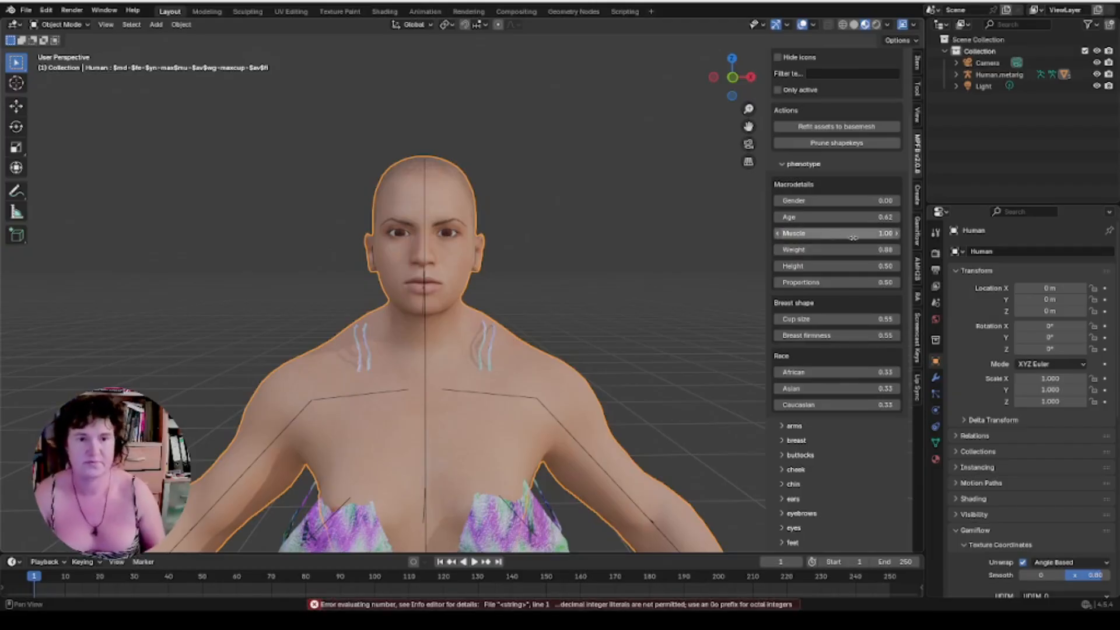
Try muscle at 0.54, set muscle to 0.00 and weight to 1.00, and refit the assets.
{"action": "left_click", "coordinate": [846, 233]}
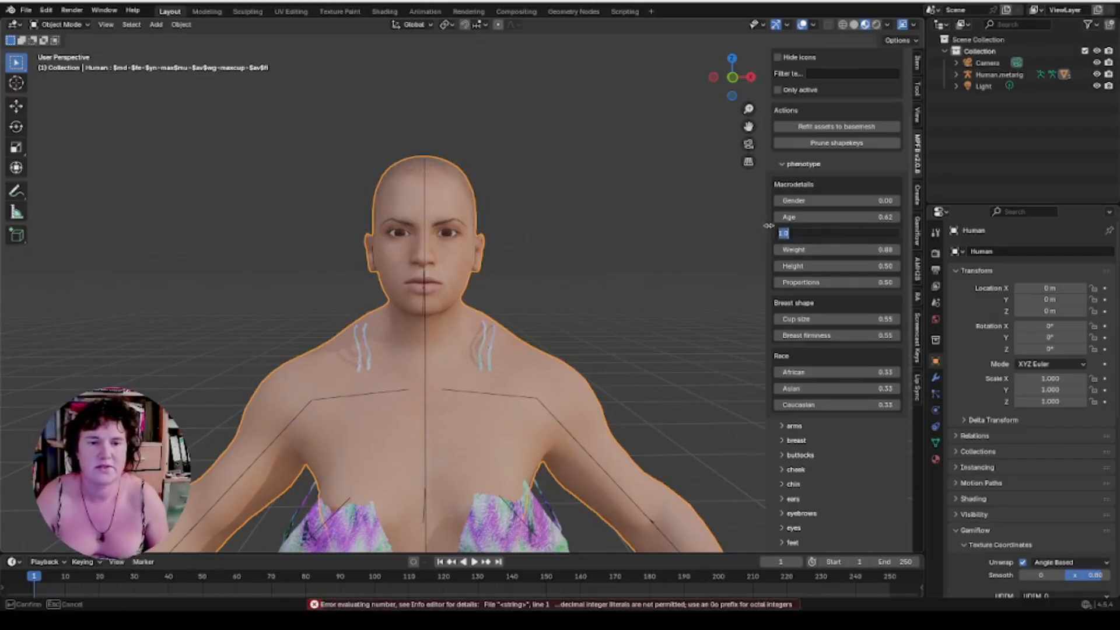
{"action": "key", "text": "Escape"}
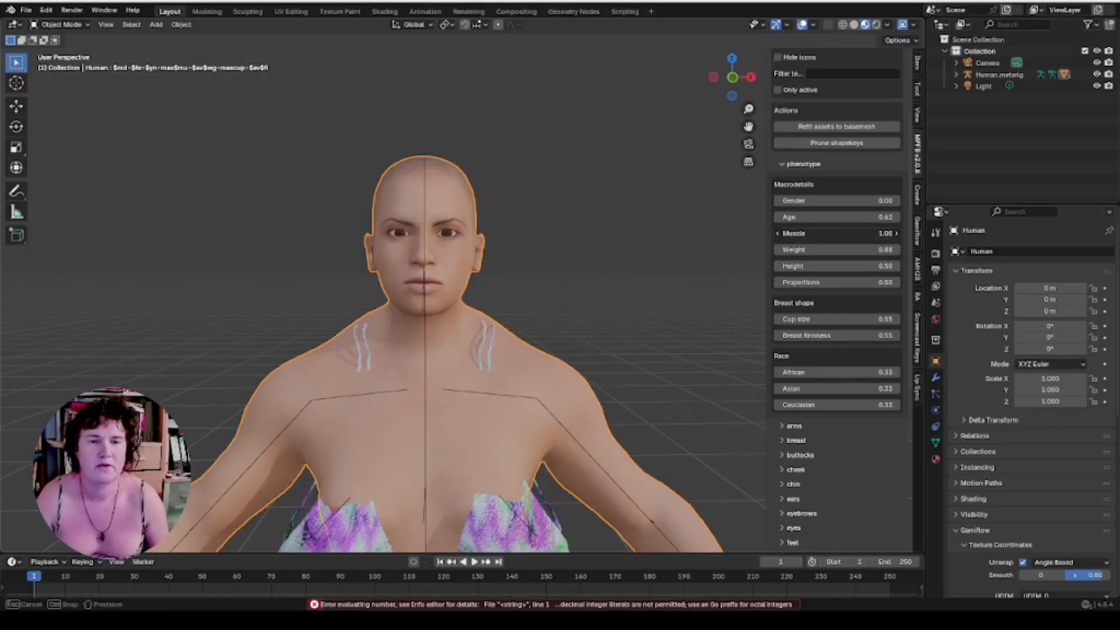
{"action": "left_click_drag", "start_coordinate": [867, 233], "coordinate": [820, 235]}
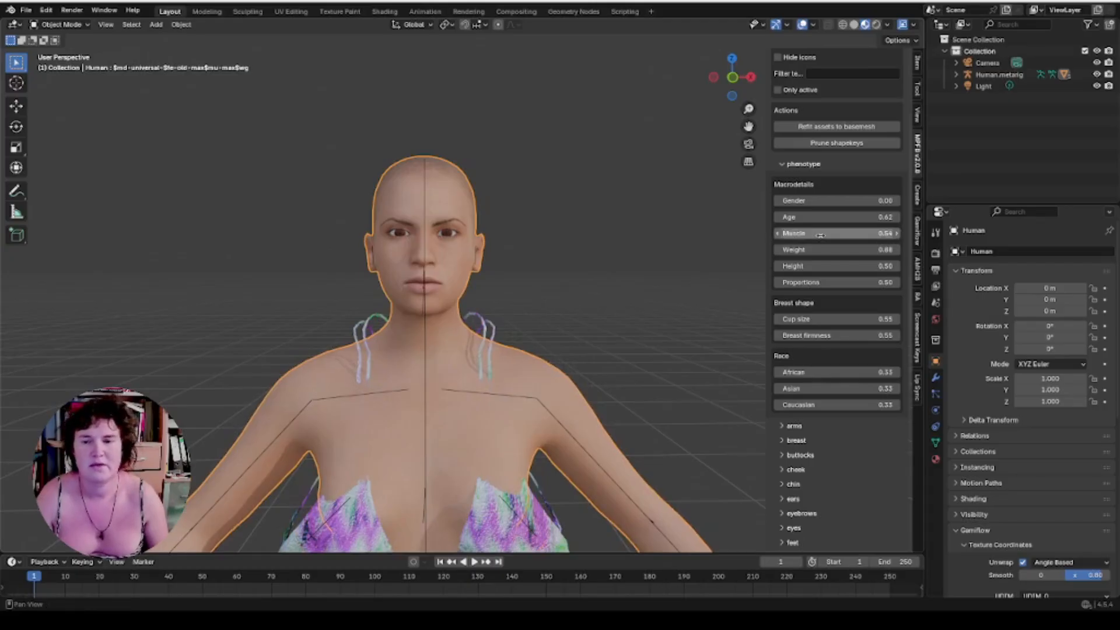
{"action": "mouse_move", "coordinate": [821, 234]}
{"action": "left_mouse_down"}
{"action": "mouse_move", "coordinate": [852, 233]}
{"action": "mouse_move", "coordinate": [825, 249]}
{"action": "left_mouse_up"}
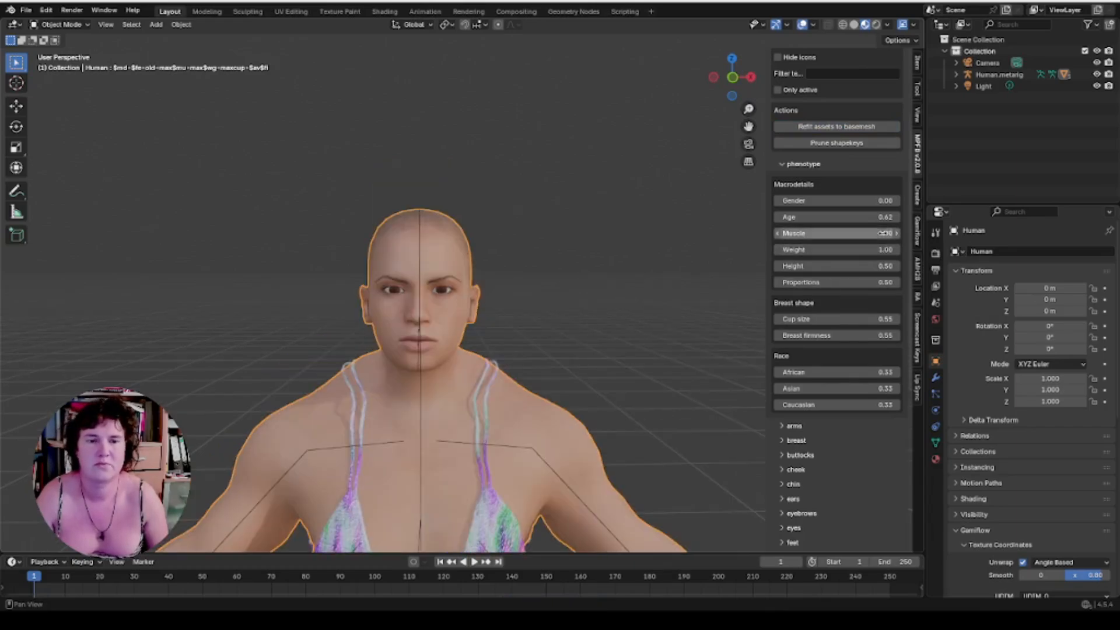
{"action": "left_click_drag", "start_coordinate": [864, 233], "coordinate": [776, 234]}
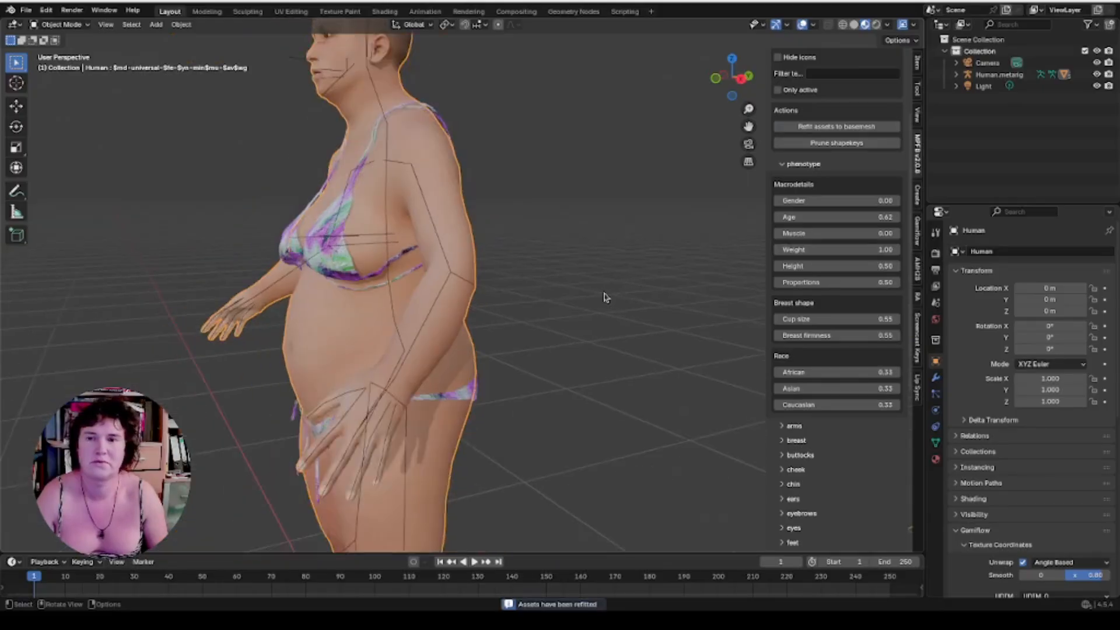
Set the human's muscle to 0.33 and weight to 0.91, and refit the assets to the body.
{"action": "scroll", "coordinate": [605, 297], "scroll_direction": "down", "scroll_amount": 4}
{"action": "middle_click_drag", "start_coordinate": [483, 335], "coordinate": [621, 353]}
{"action": "scroll", "coordinate": [636, 303], "scroll_direction": "up", "scroll_amount": 3}
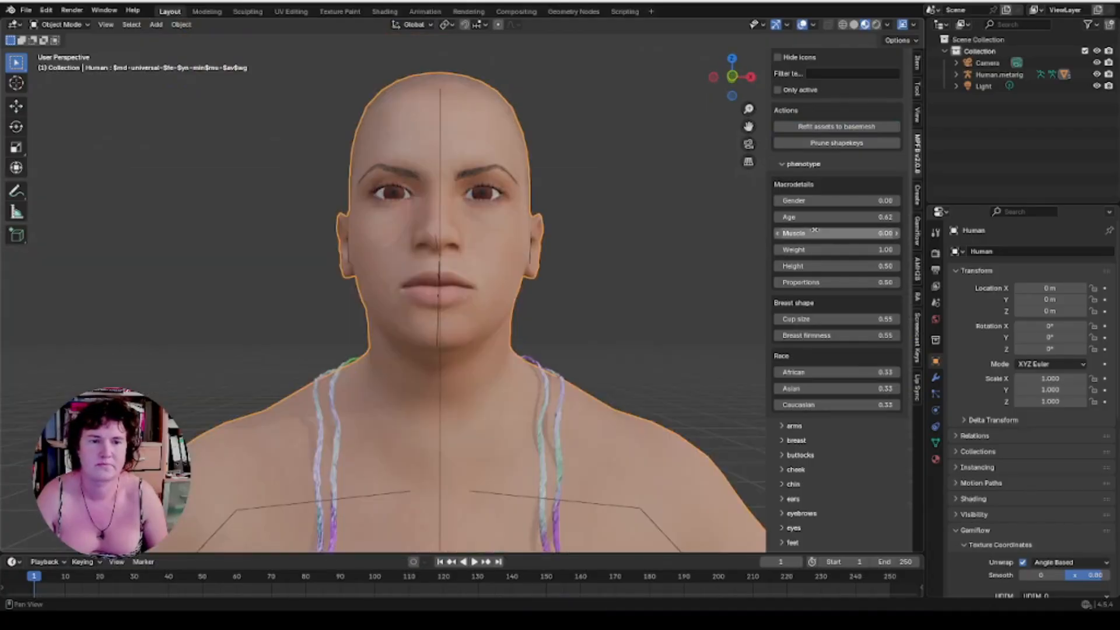
{"action": "left_click_drag", "start_coordinate": [815, 231], "coordinate": [857, 231]}
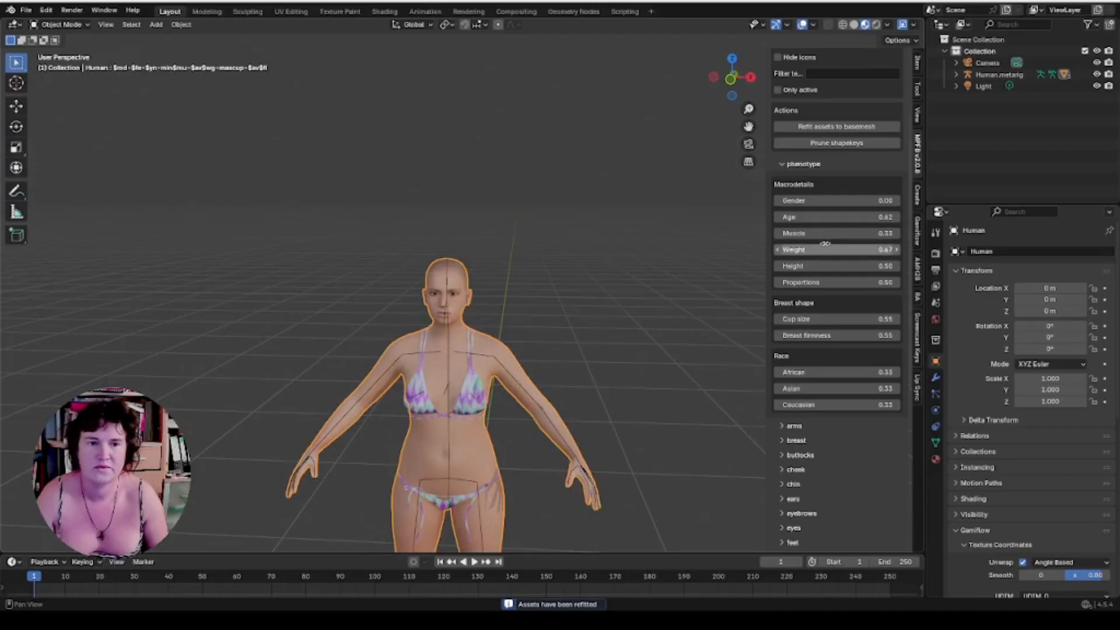
{"action": "middle_click_drag", "start_coordinate": [622, 267], "coordinate": [584, 354]}
{"action": "scroll", "coordinate": [590, 388], "scroll_direction": "up", "scroll_amount": 6}
{"action": "middle_click_drag", "start_coordinate": [702, 278], "coordinate": [704, 270]}
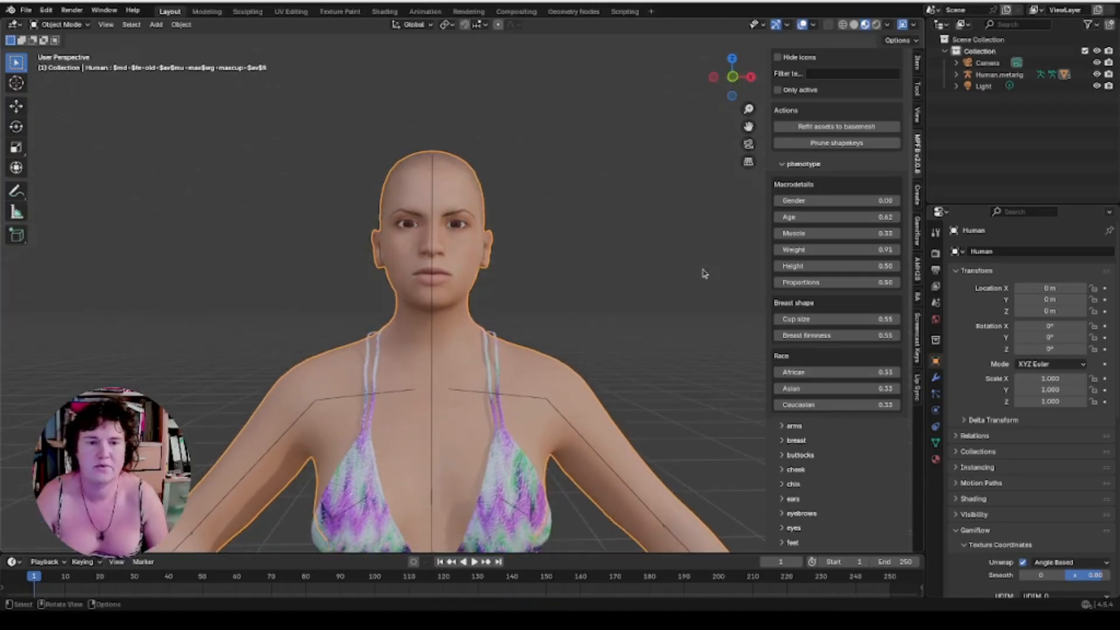
Set the human's height to 1.00 and refit the assets to the basemesh.
{"action": "middle_click_drag", "start_coordinate": [693, 75], "coordinate": [708, 225], "text": "shift"}
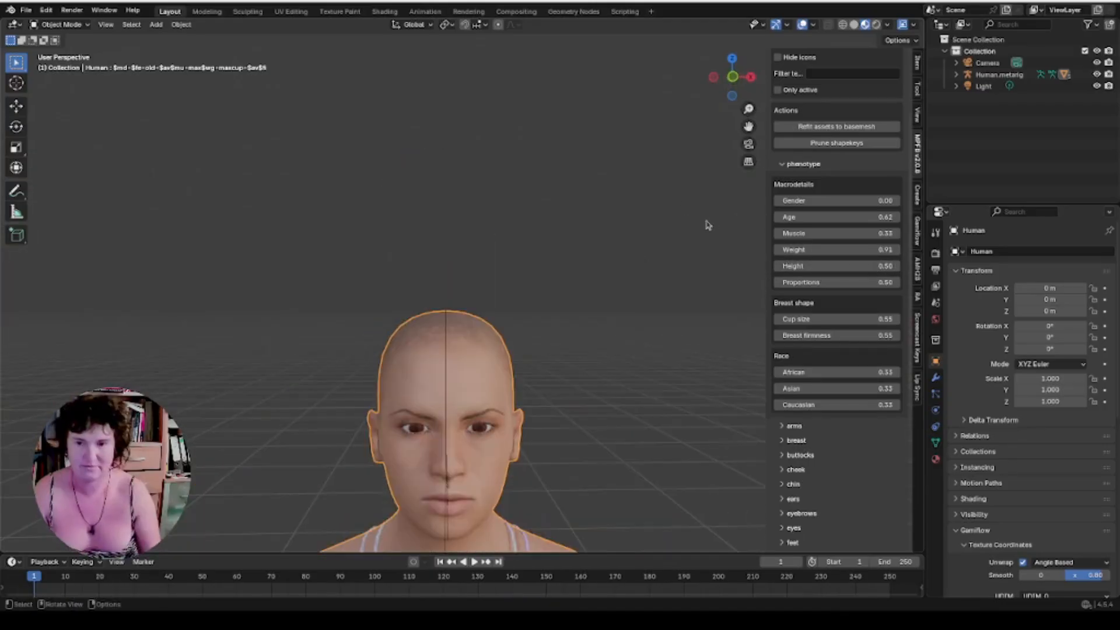
{"action": "middle_click_drag", "start_coordinate": [645, 279], "coordinate": [635, 455], "text": "shift"}
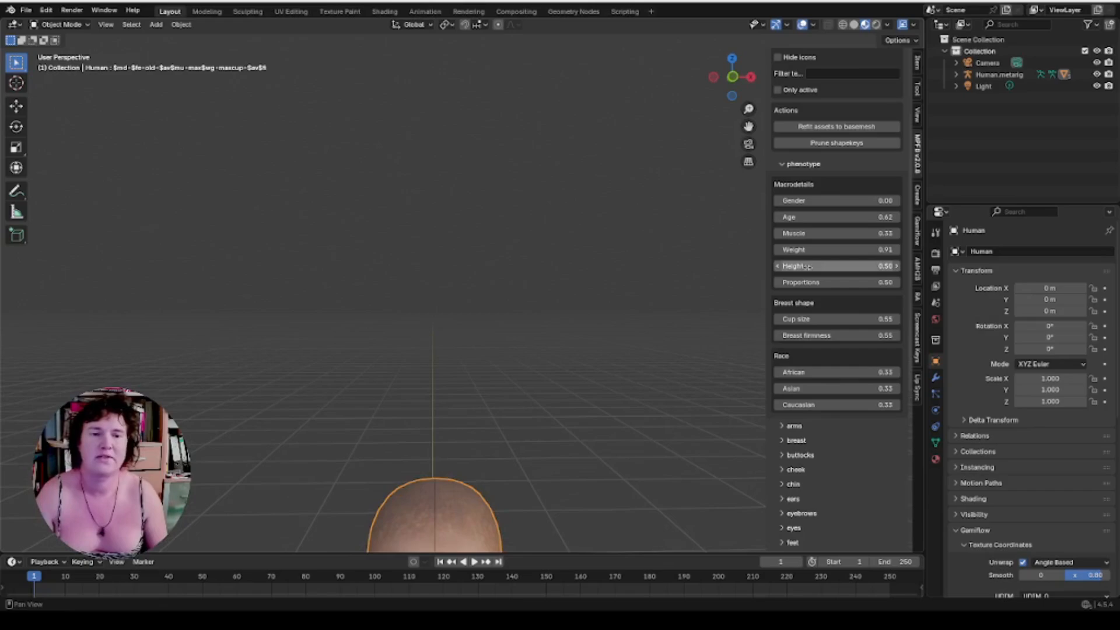
{"action": "left_click_drag", "start_coordinate": [823, 265], "coordinate": [890, 266]}
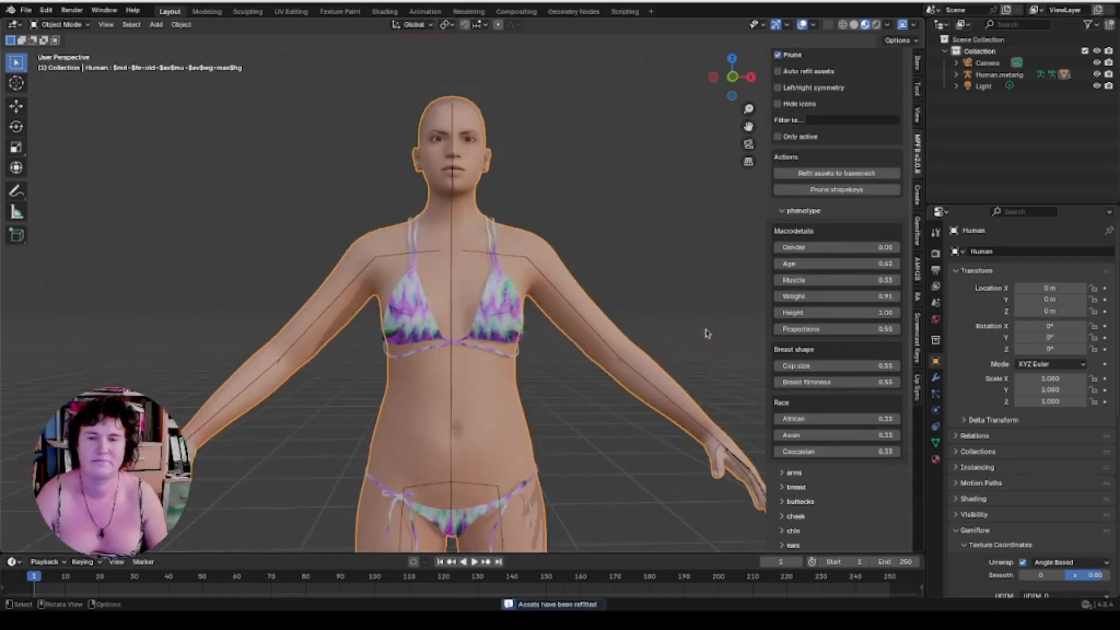
Check the human's overall dimensions in the transform properties and return to the MPFB model settings.
{"action": "scroll", "coordinate": [706, 334], "scroll_direction": "down", "scroll_amount": 3}
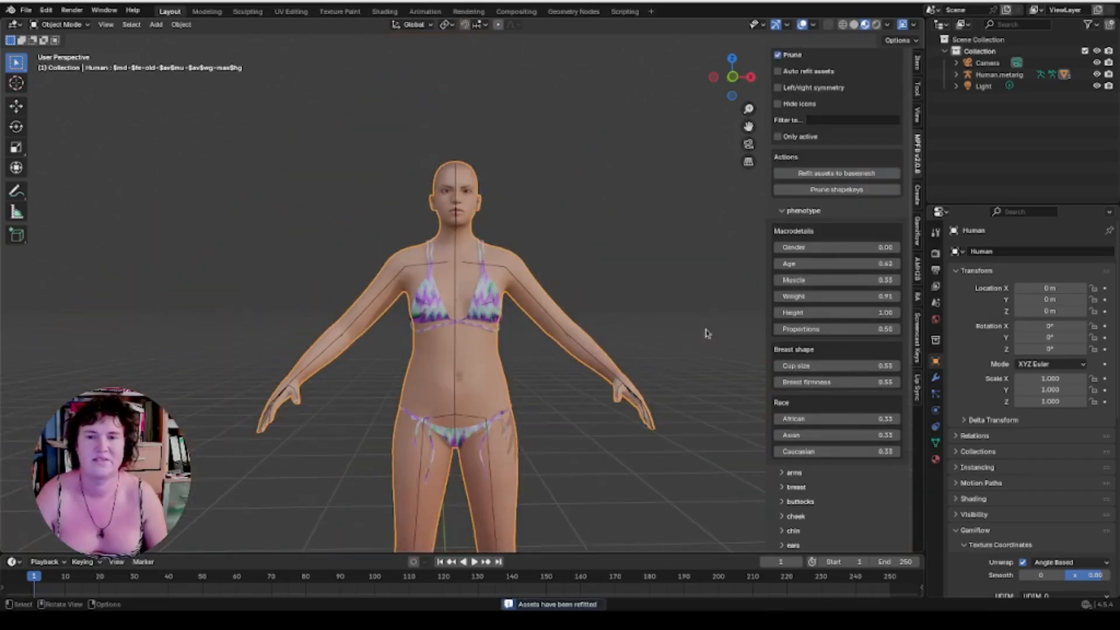
{"action": "left_click", "coordinate": [918, 63]}
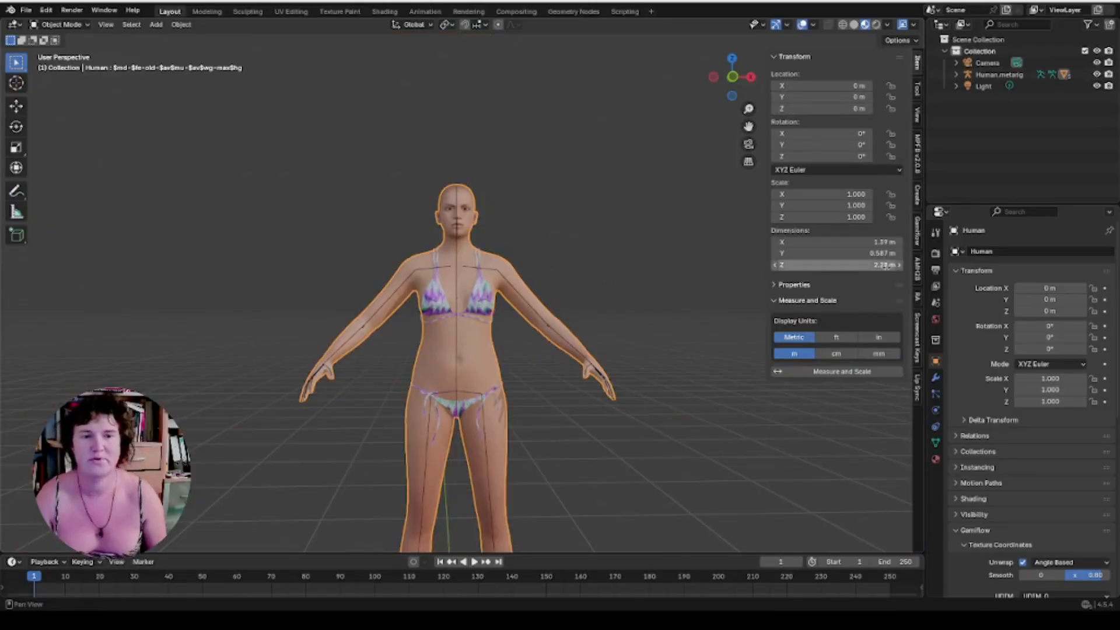
{"action": "left_click", "coordinate": [917, 156]}
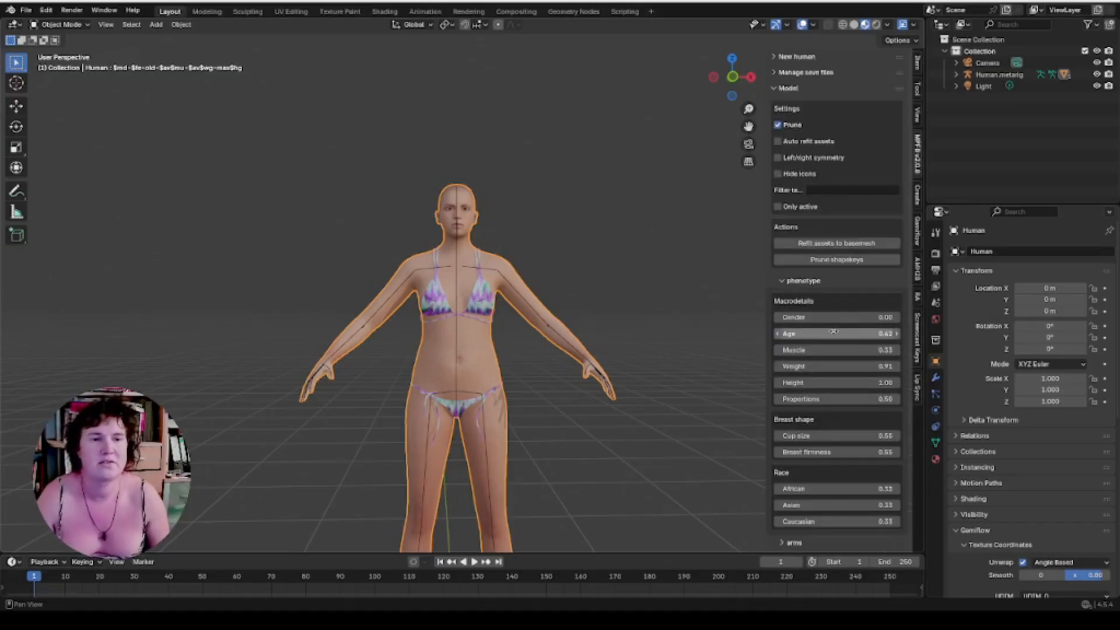
Set the human's height to 0.64, refit the assets and check the overall dimensions before returning to the model settings.
{"action": "left_click", "coordinate": [779, 383]}
{"action": "left_click", "coordinate": [779, 383]}
{"action": "left_click", "coordinate": [779, 383]}
{"action": "left_click", "coordinate": [779, 383]}
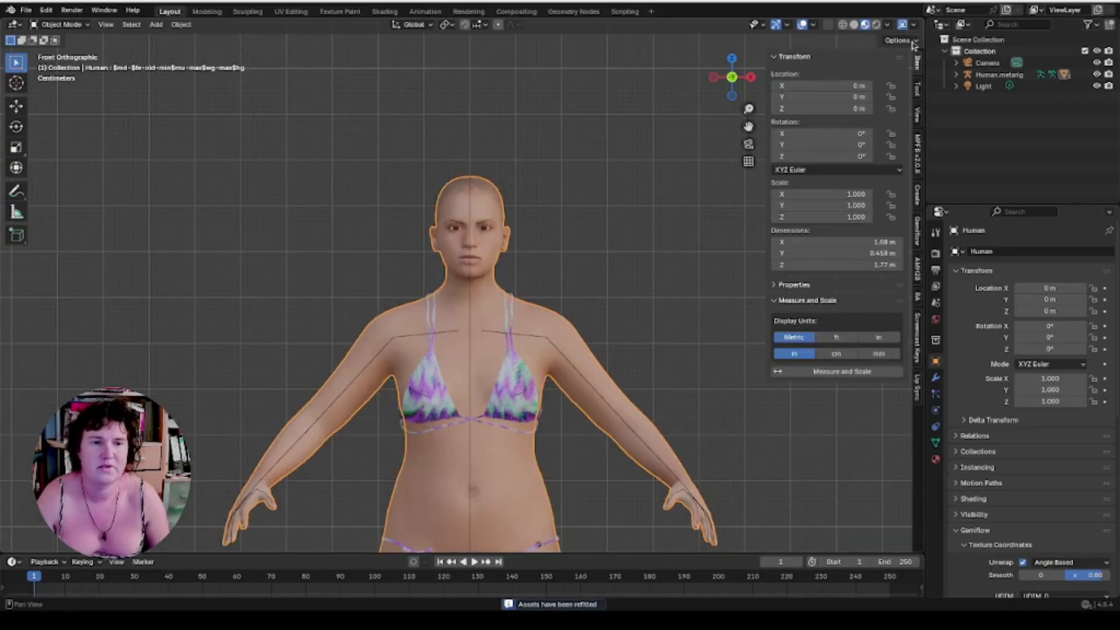
{"action": "left_click", "coordinate": [918, 155]}
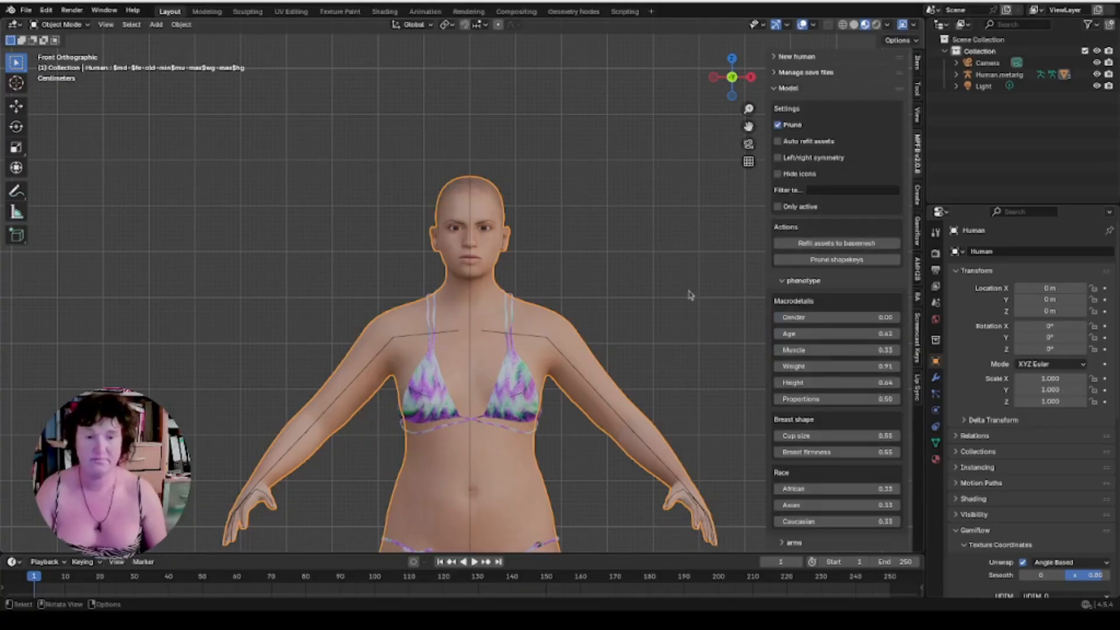
Adjust the human's body proportions in the phenotype macrodetails.
{"action": "scroll", "coordinate": [804, 380], "scroll_direction": "down", "scroll_amount": 3}
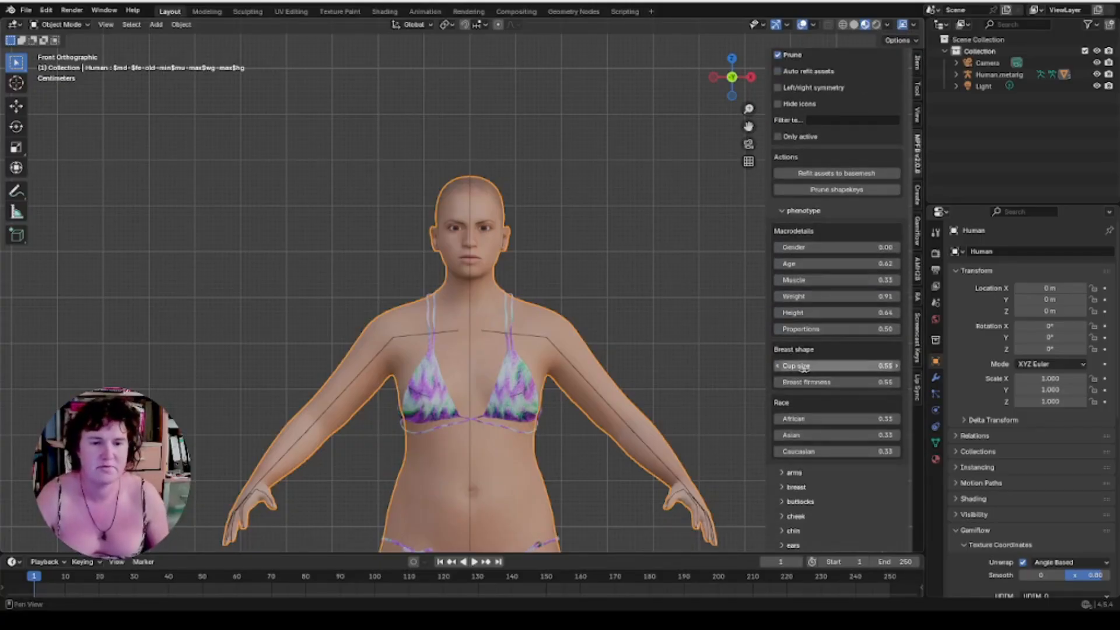
{"action": "scroll", "coordinate": [804, 368], "scroll_direction": "up", "scroll_amount": 1}
{"action": "mouse_move", "coordinate": [804, 352]}
{"action": "left_mouse_down"}
{"action": "mouse_move", "coordinate": [867, 353]}
{"action": "mouse_move", "coordinate": [741, 353]}
{"action": "mouse_move", "coordinate": [817, 352]}
{"action": "left_mouse_up"}
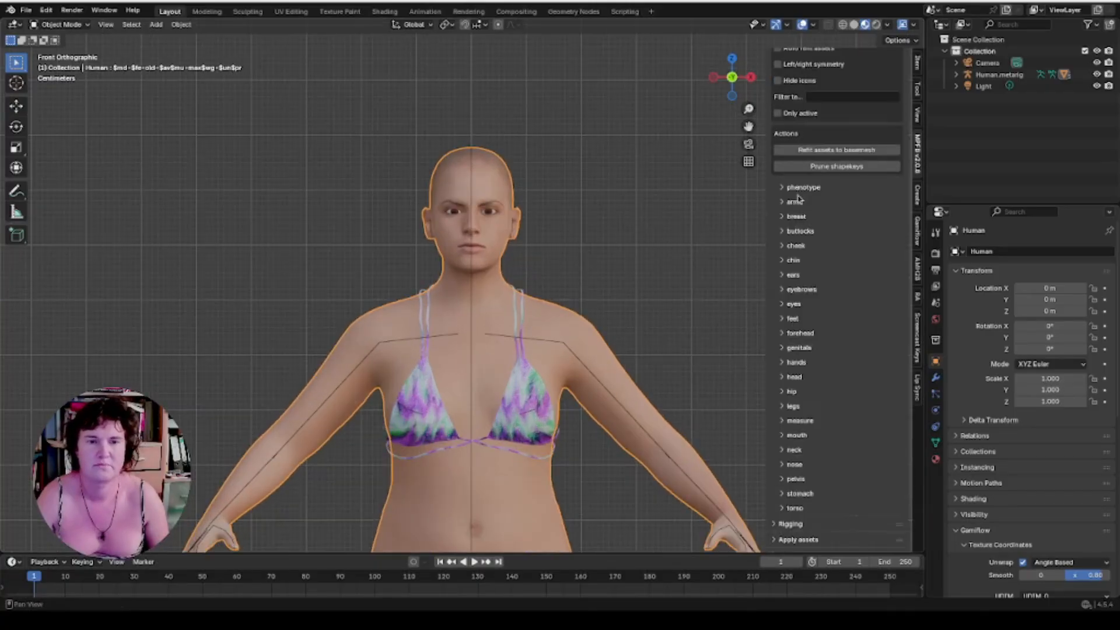
Open the arm shape settings and review the elbow and lower-arm options.
{"action": "left_click", "coordinate": [789, 202]}
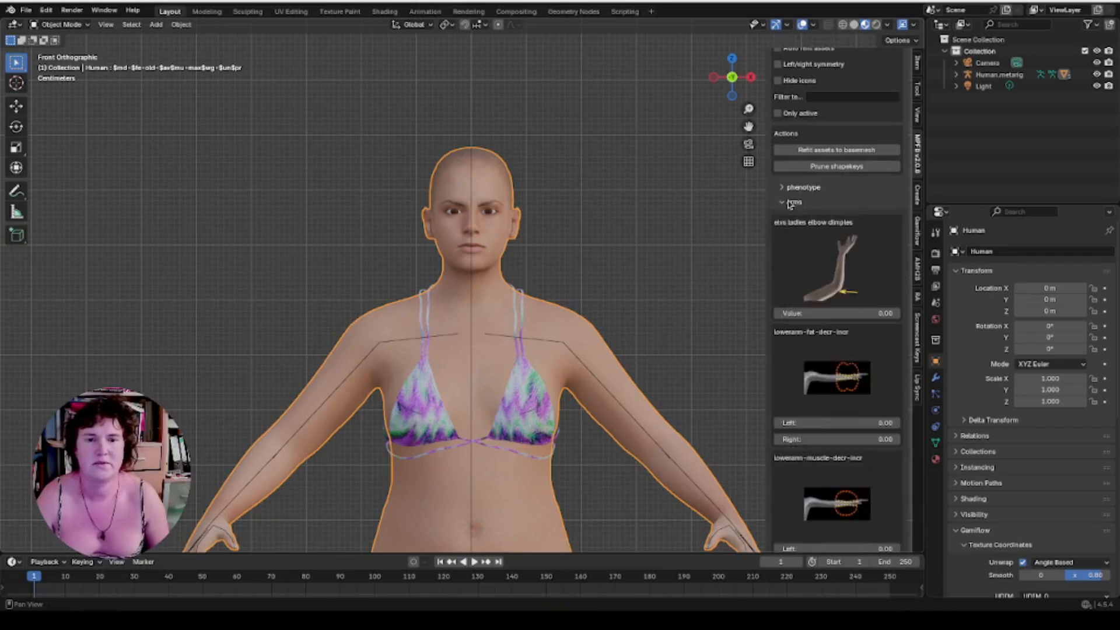
{"action": "scroll", "coordinate": [835, 303], "scroll_direction": "down", "scroll_amount": 3}
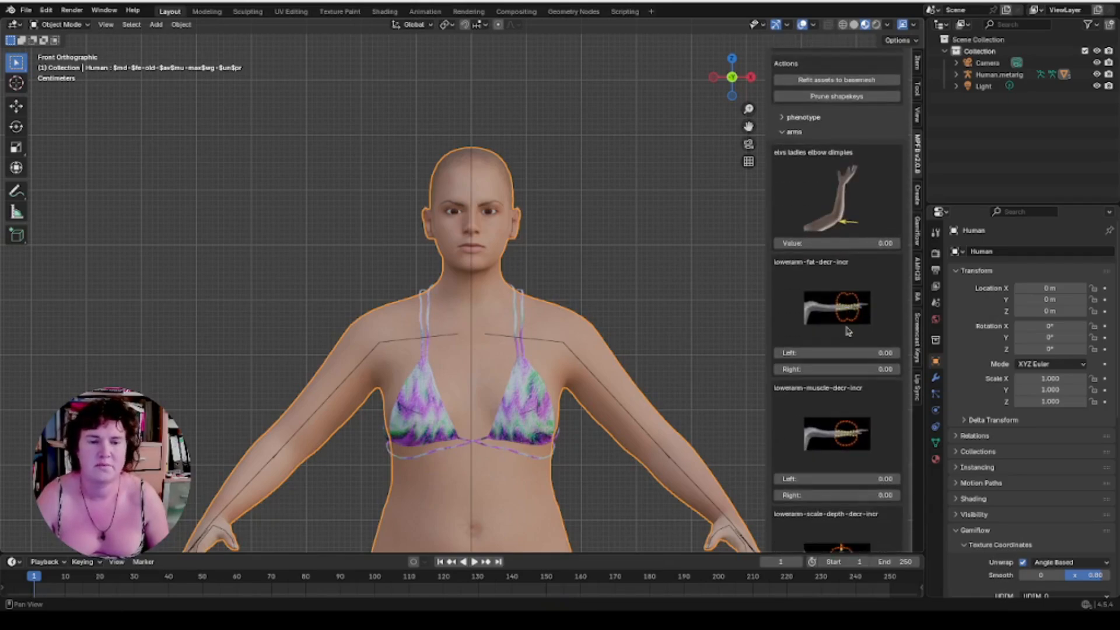
{"action": "scroll", "coordinate": [848, 332], "scroll_direction": "down", "scroll_amount": 4}
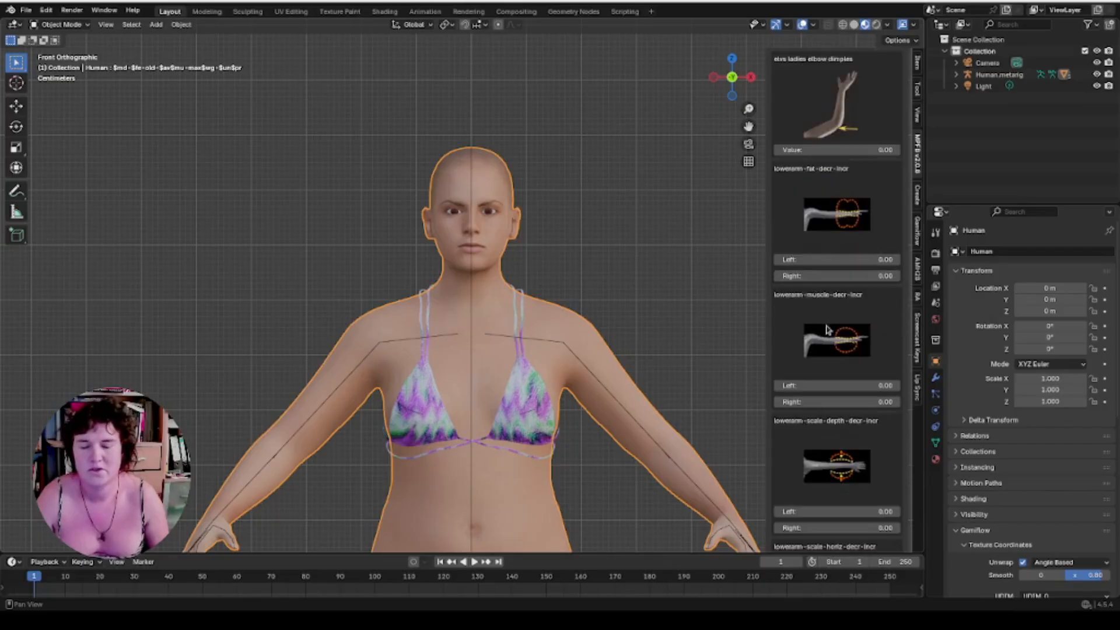
{"action": "scroll", "coordinate": [872, 221], "scroll_direction": "up", "scroll_amount": 3}
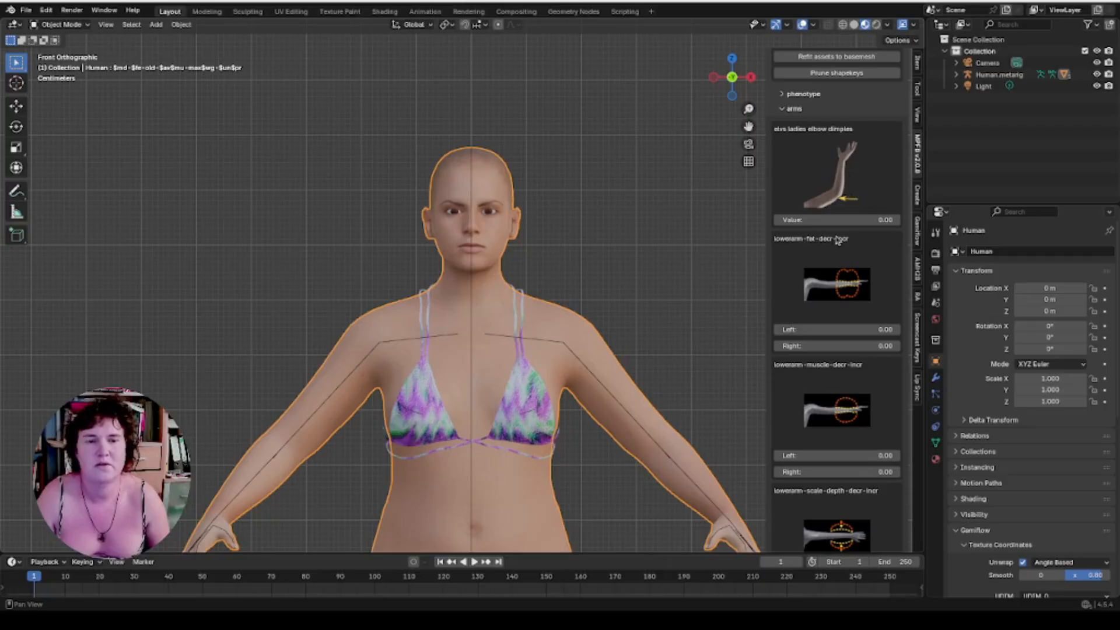
Try the elbow dimples setting while inspecting the human's arm up close.
{"action": "middle_click_drag", "start_coordinate": [743, 354], "coordinate": [650, 318]}
{"action": "scroll", "coordinate": [676, 434], "scroll_direction": "up", "scroll_amount": 2}
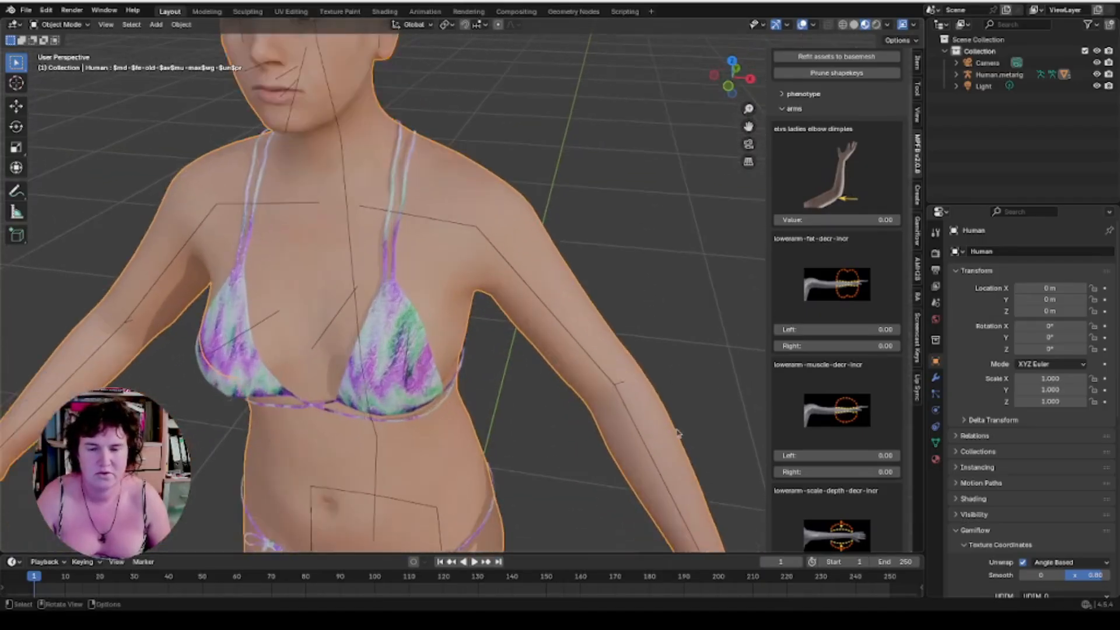
{"action": "scroll", "coordinate": [676, 434], "scroll_direction": "up", "scroll_amount": 2}
{"action": "mouse_move", "coordinate": [829, 220]}
{"action": "left_mouse_down"}
{"action": "mouse_move", "coordinate": [896, 220]}
{"action": "mouse_move", "coordinate": [826, 220]}
{"action": "left_mouse_up"}
{"action": "scroll", "coordinate": [647, 275], "scroll_direction": "down", "scroll_amount": 6}
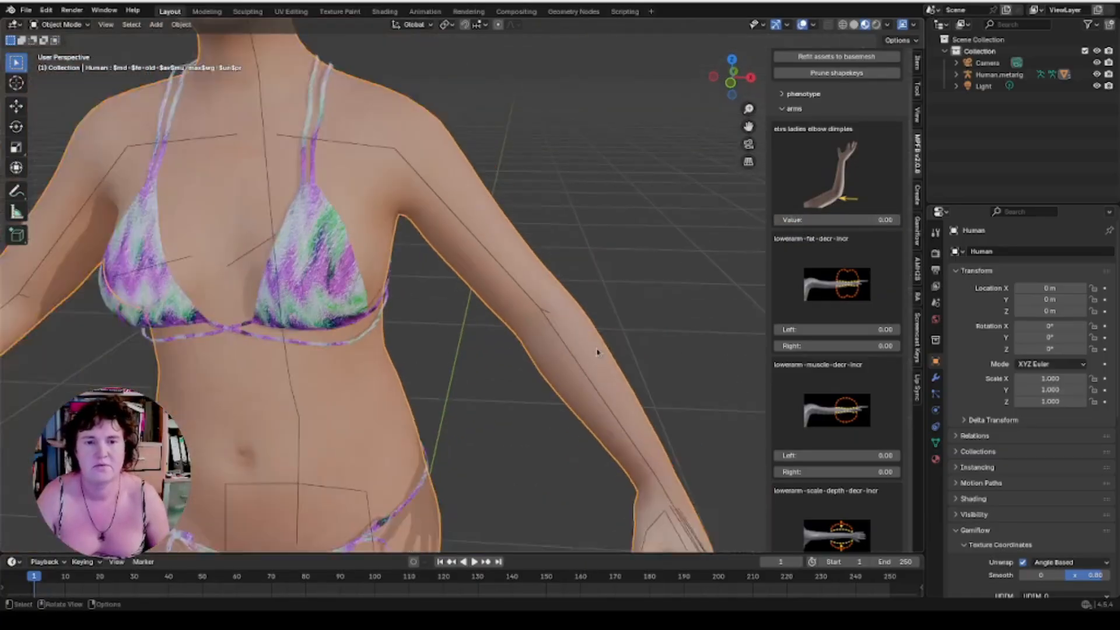
{"action": "middle_click_drag", "start_coordinate": [616, 314], "coordinate": [562, 355]}
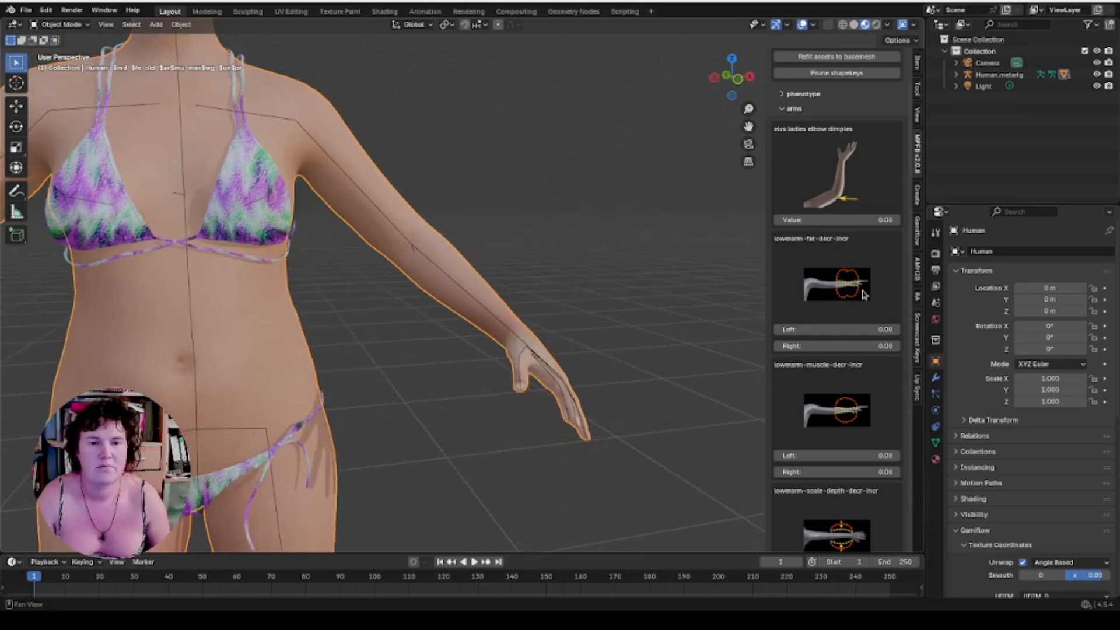
{"action": "scroll", "coordinate": [815, 326], "scroll_direction": "down", "scroll_amount": 2}
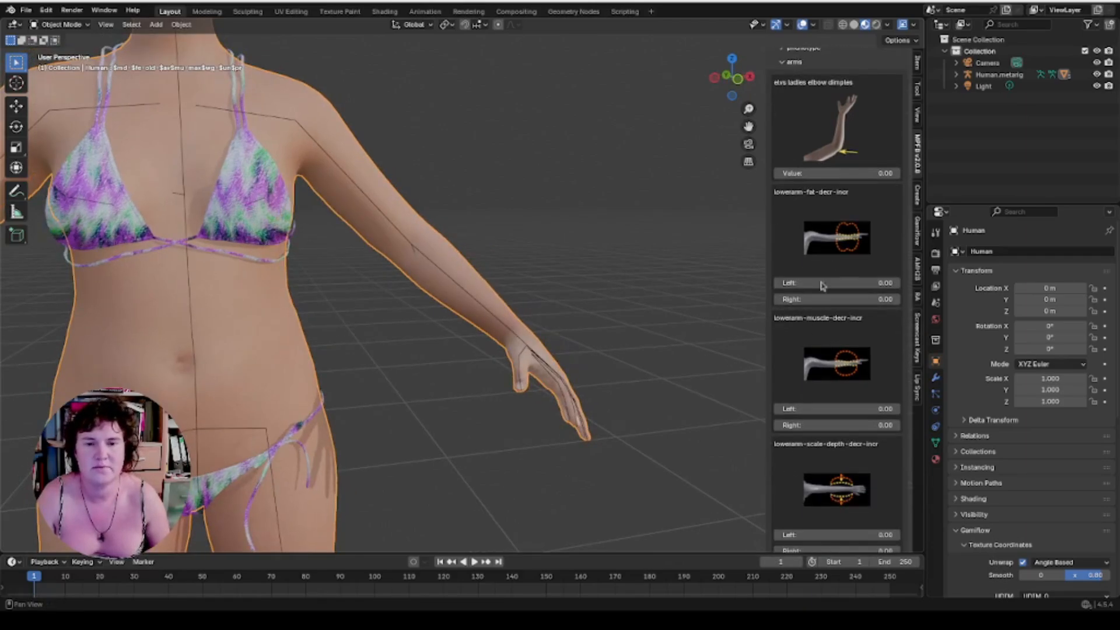
Try a fat adjustment on the left lower arm alone and reset it to 0.
{"action": "key", "text": "KP_Decimal"}
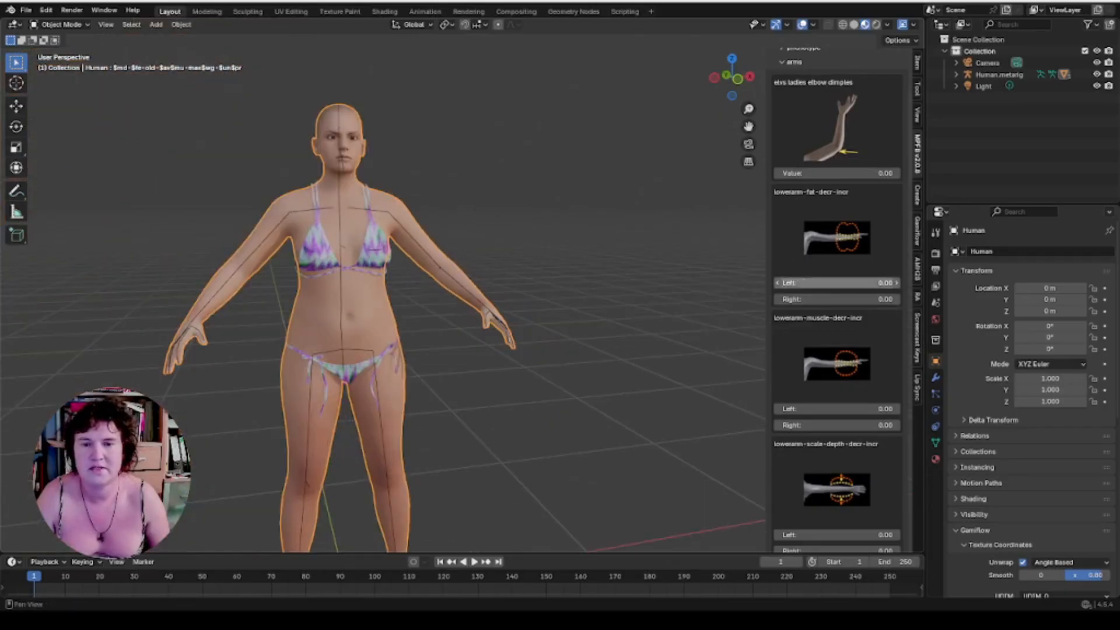
{"action": "left_click_drag", "start_coordinate": [817, 282], "coordinate": [817, 282]}
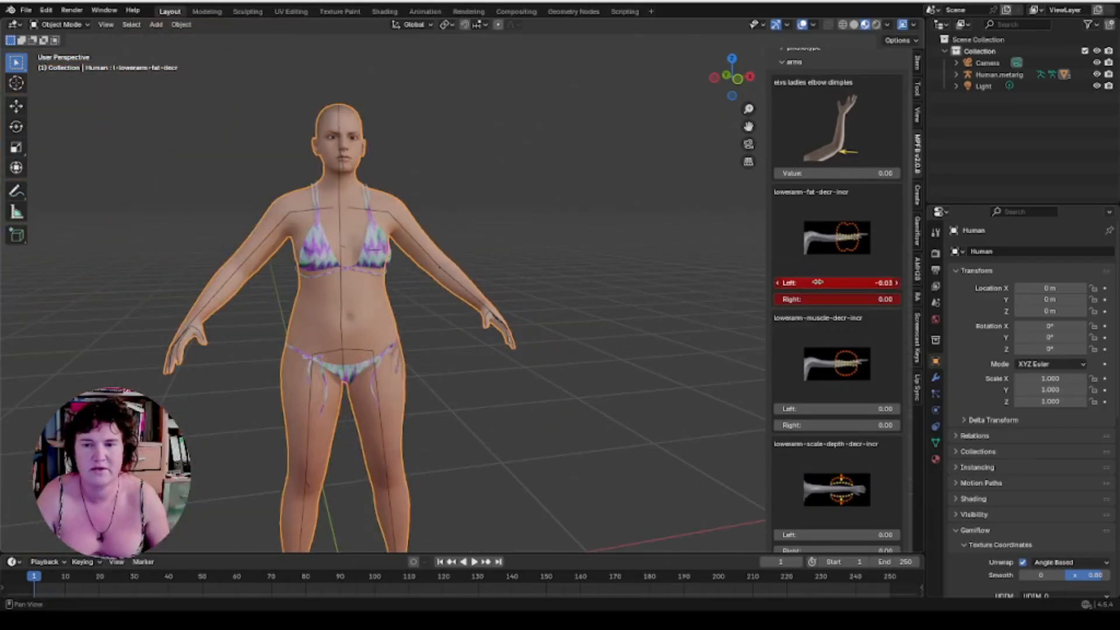
{"action": "left_click", "coordinate": [818, 283]}
{"action": "type", "text": "0"}
{"action": "key", "text": "Return"}
Enable left/right symmetry and set both lower arms' fat to -0.24 and muscle to 0.45.
{"action": "scroll", "coordinate": [843, 286], "scroll_direction": "up", "scroll_amount": 10}
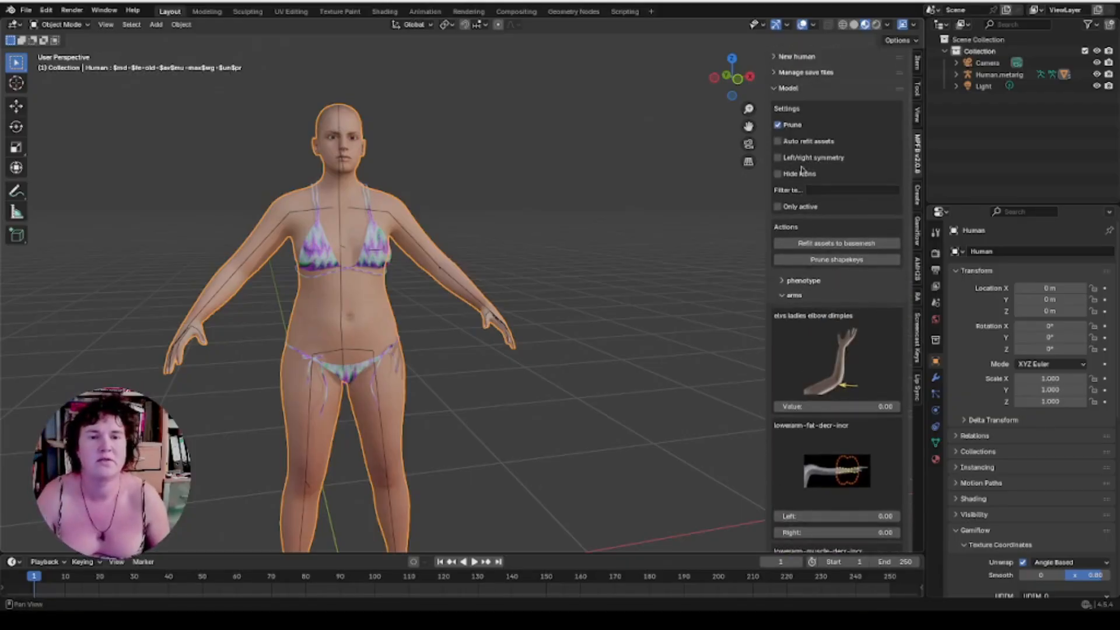
{"action": "left_click", "coordinate": [780, 159]}
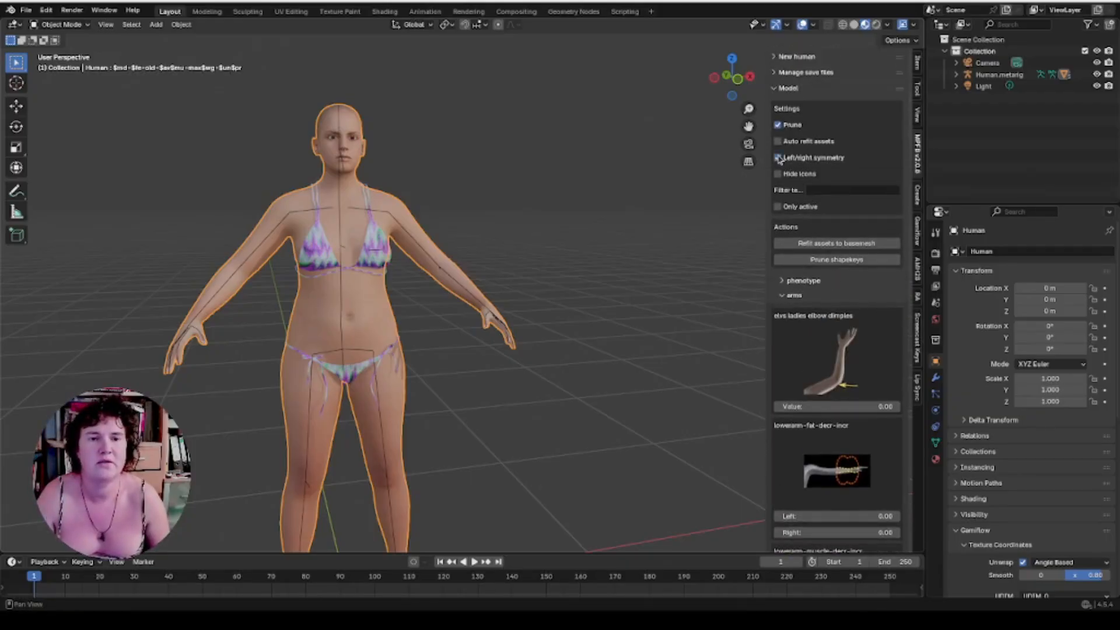
{"action": "scroll", "coordinate": [828, 362], "scroll_direction": "down", "scroll_amount": 6}
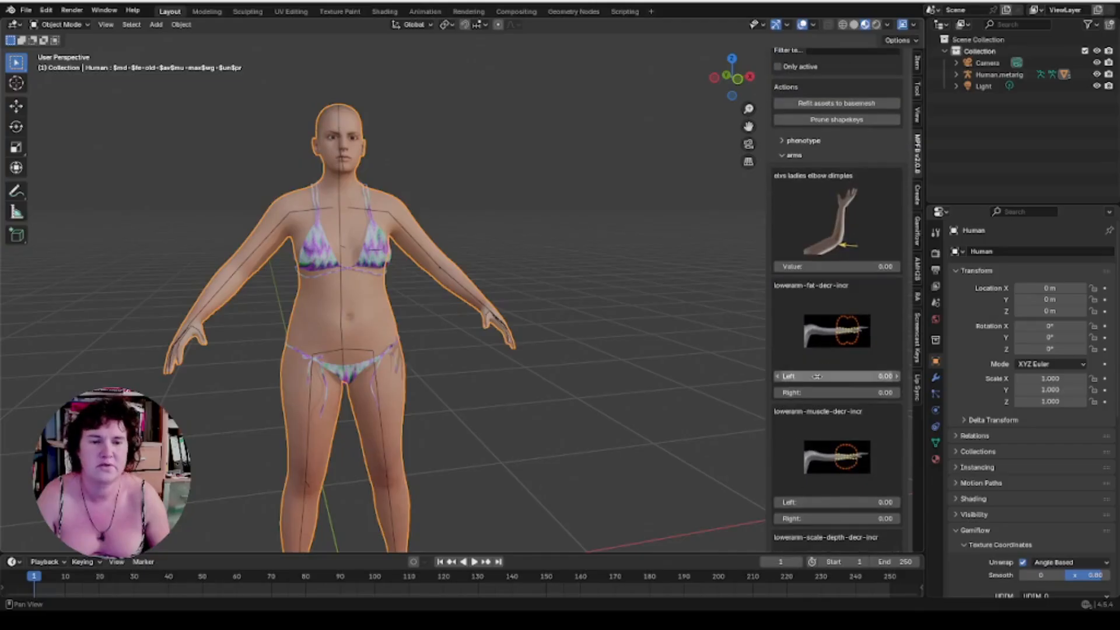
{"action": "left_click", "coordinate": [817, 377]}
{"action": "mouse_move", "coordinate": [816, 376]}
{"action": "left_mouse_down"}
{"action": "mouse_move", "coordinate": [776, 376]}
{"action": "mouse_move", "coordinate": [808, 376]}
{"action": "mouse_move", "coordinate": [840, 409]}
{"action": "mouse_move", "coordinate": [864, 409]}
{"action": "left_mouse_up"}
Adjust the circumference of the human's upper arms.
{"action": "scroll", "coordinate": [833, 418], "scroll_direction": "down", "scroll_amount": 4}
{"action": "scroll", "coordinate": [819, 438], "scroll_direction": "down", "scroll_amount": 7}
{"action": "scroll", "coordinate": [842, 413], "scroll_direction": "down", "scroll_amount": 15}
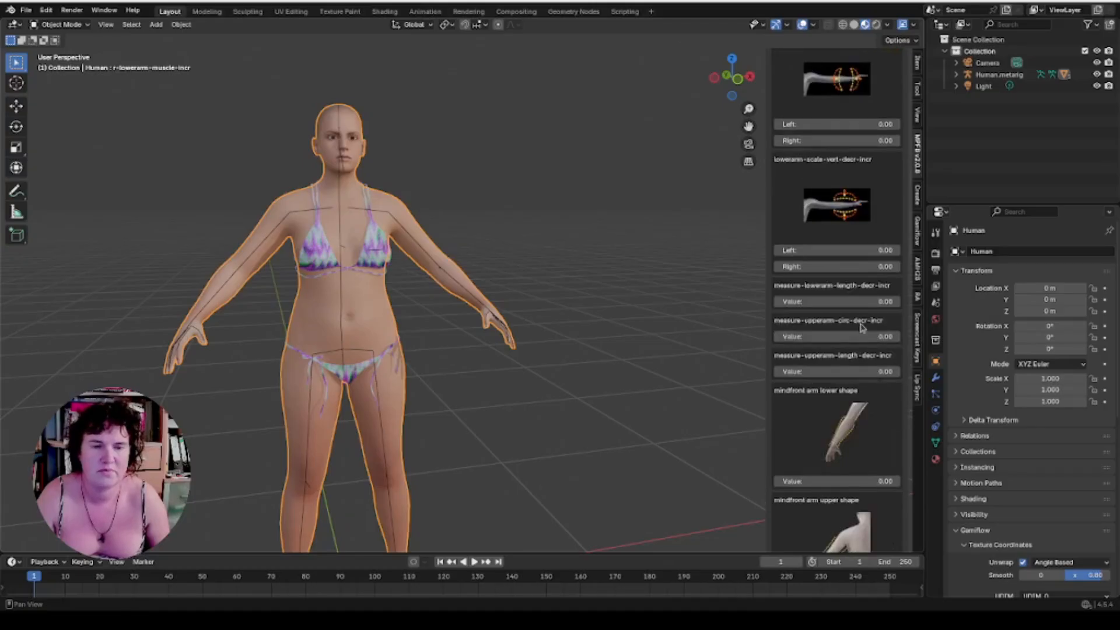
{"action": "left_click_drag", "start_coordinate": [863, 336], "coordinate": [840, 326]}
{"action": "scroll", "coordinate": [849, 348], "scroll_direction": "down", "scroll_amount": 14}
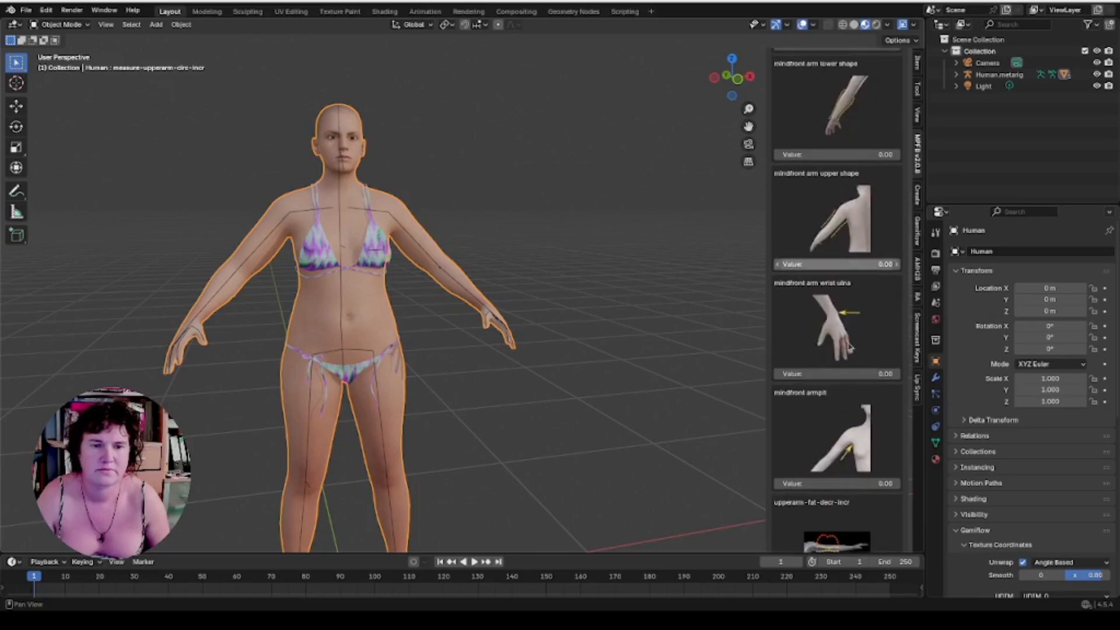
Set the mindfront arm wrist ulna and mindfront armpit shapes to 1.00 each.
{"action": "scroll", "coordinate": [853, 348], "scroll_direction": "down", "scroll_amount": 2}
{"action": "scroll", "coordinate": [648, 386], "scroll_direction": "up", "scroll_amount": 2}
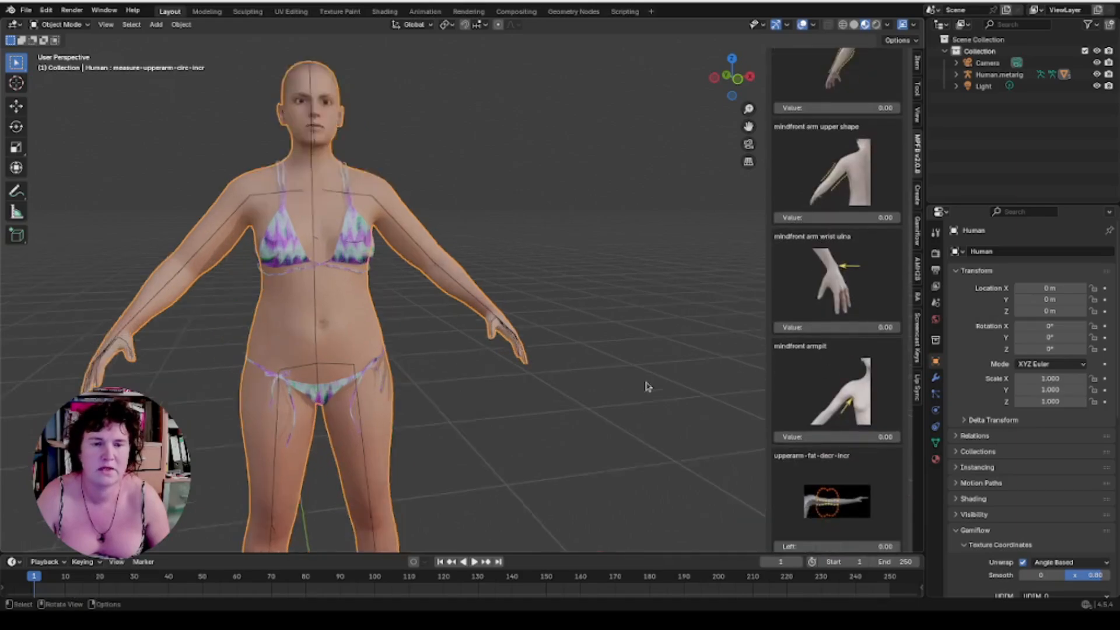
{"action": "scroll", "coordinate": [533, 439], "scroll_direction": "up", "scroll_amount": 4}
{"action": "middle_click_drag", "start_coordinate": [528, 440], "coordinate": [500, 462]}
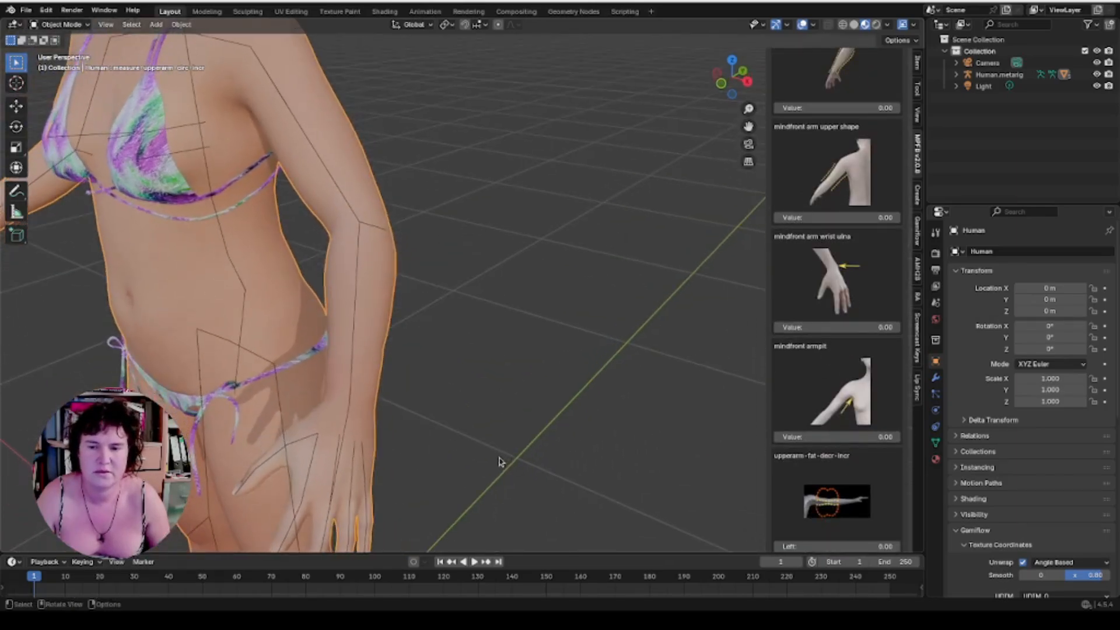
{"action": "scroll", "coordinate": [500, 462], "scroll_direction": "up", "scroll_amount": 2}
{"action": "left_click_drag", "start_coordinate": [805, 328], "coordinate": [901, 327]}
{"action": "scroll", "coordinate": [700, 395], "scroll_direction": "down", "scroll_amount": 3}
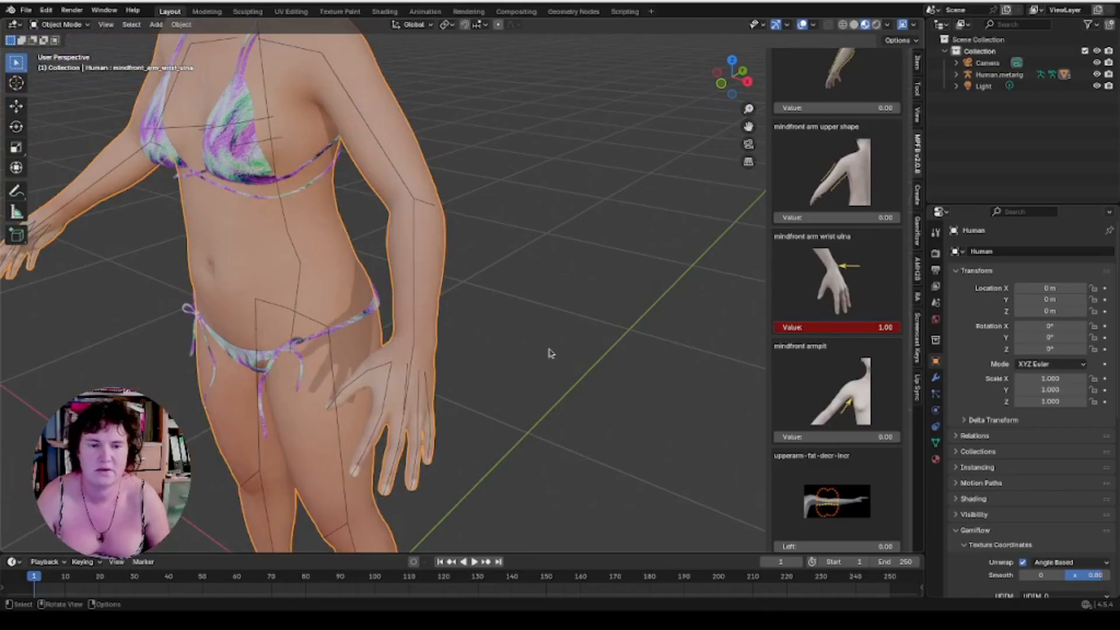
{"action": "middle_click_drag", "start_coordinate": [700, 395], "coordinate": [586, 327]}
{"action": "left_click_drag", "start_coordinate": [832, 436], "coordinate": [898, 437]}
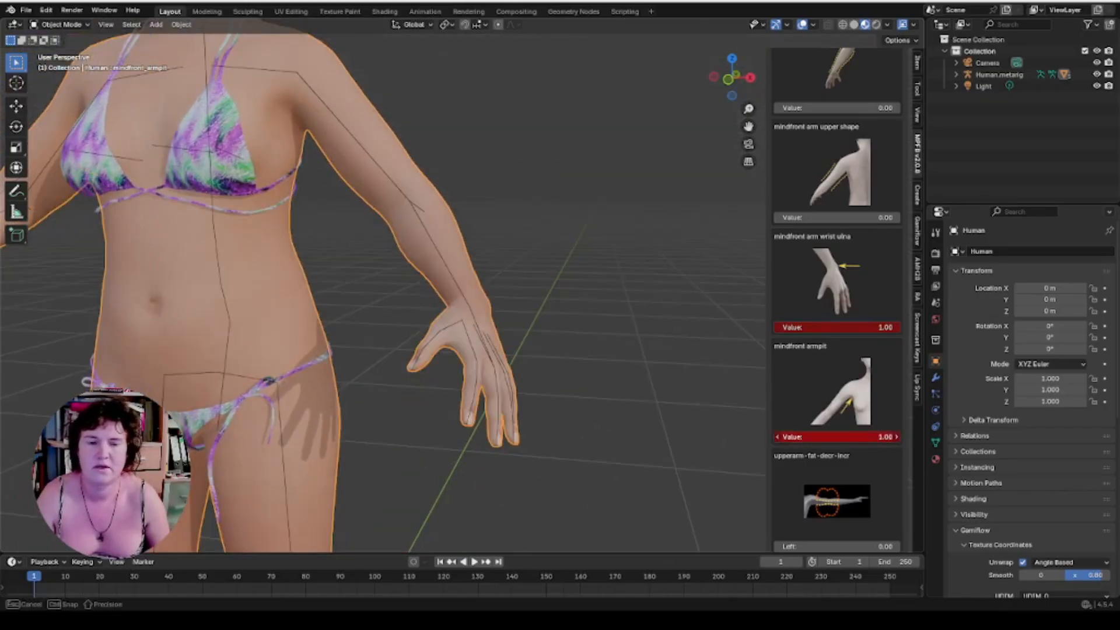
Set the upper-arm muscle to 1.00 on both sides and inspect the arms.
{"action": "scroll", "coordinate": [835, 358], "scroll_direction": "down", "scroll_amount": 6}
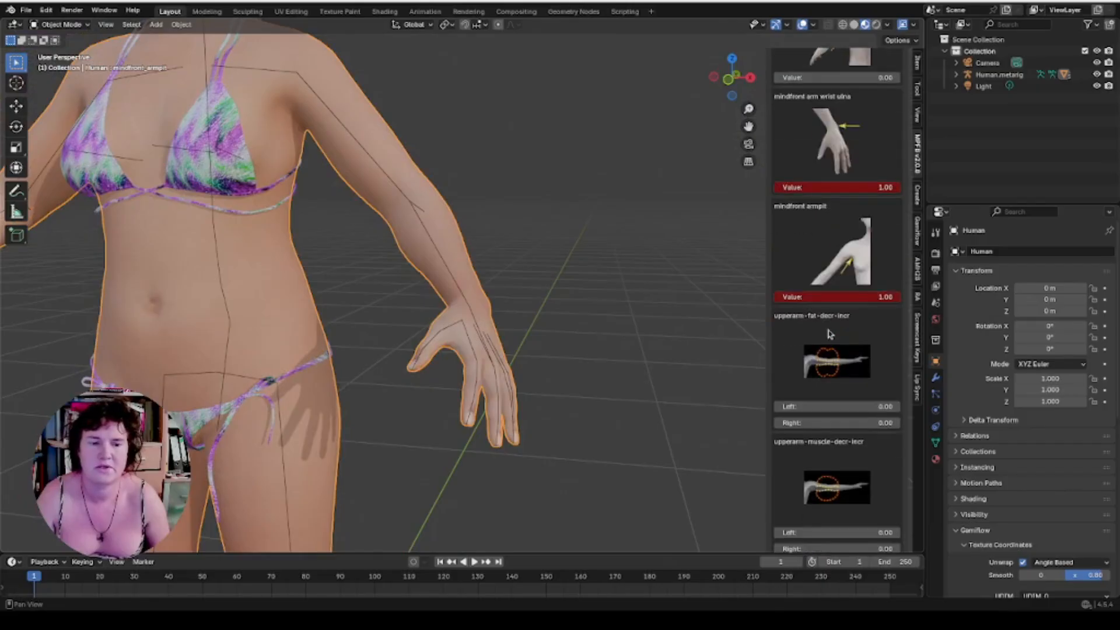
{"action": "scroll", "coordinate": [812, 377], "scroll_direction": "down", "scroll_amount": 3}
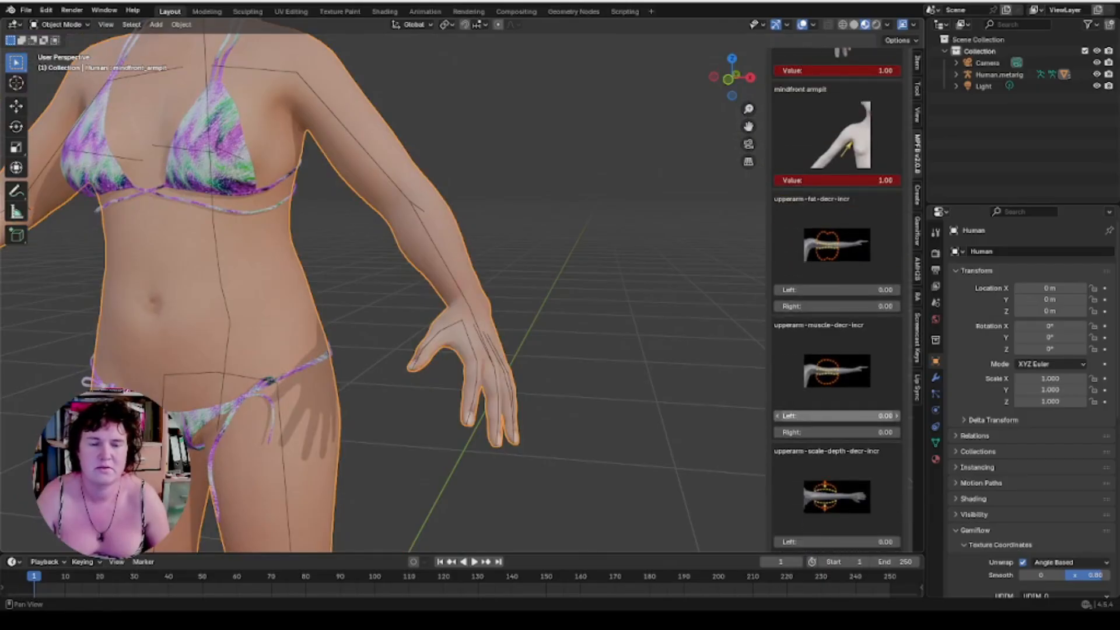
{"action": "left_click_drag", "start_coordinate": [834, 416], "coordinate": [899, 431]}
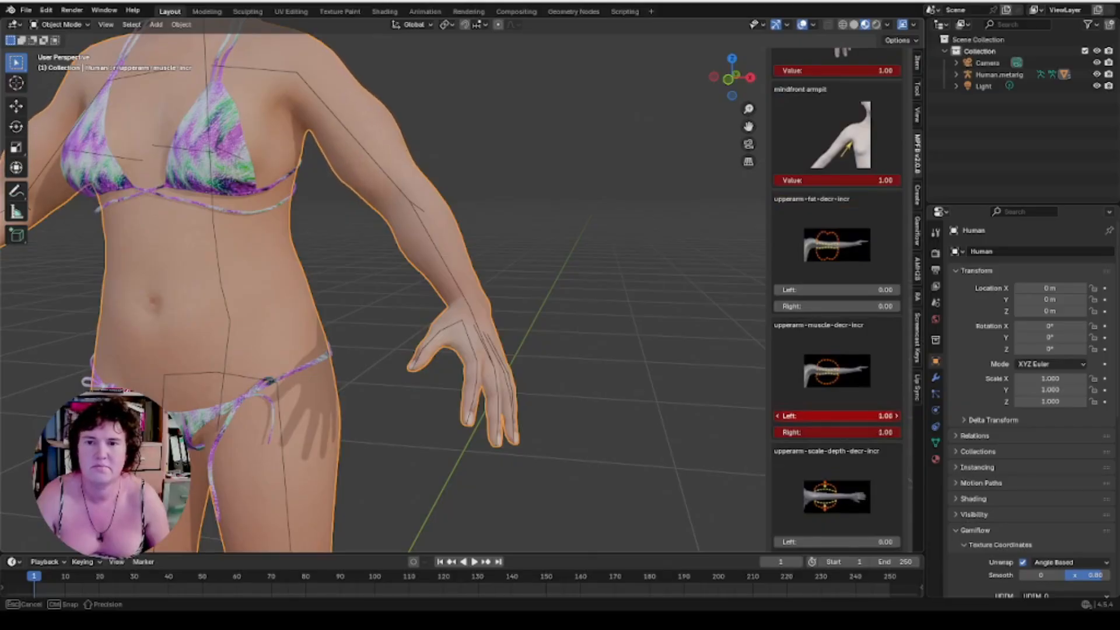
{"action": "scroll", "coordinate": [508, 219], "scroll_direction": "down", "scroll_amount": 3}
{"action": "middle_click_drag", "start_coordinate": [516, 227], "coordinate": [539, 238]}
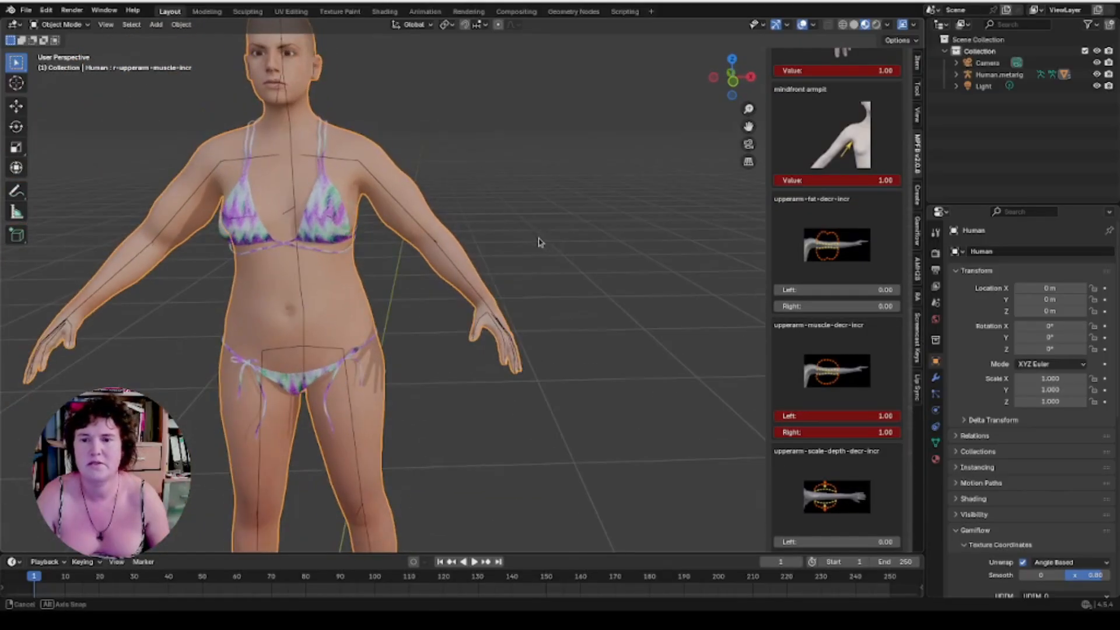
Look through the remaining arm shape options and collapse the arm settings.
{"action": "scroll", "coordinate": [842, 416], "scroll_direction": "down", "scroll_amount": 15}
{"action": "scroll", "coordinate": [823, 321], "scroll_direction": "up", "scroll_amount": 16}
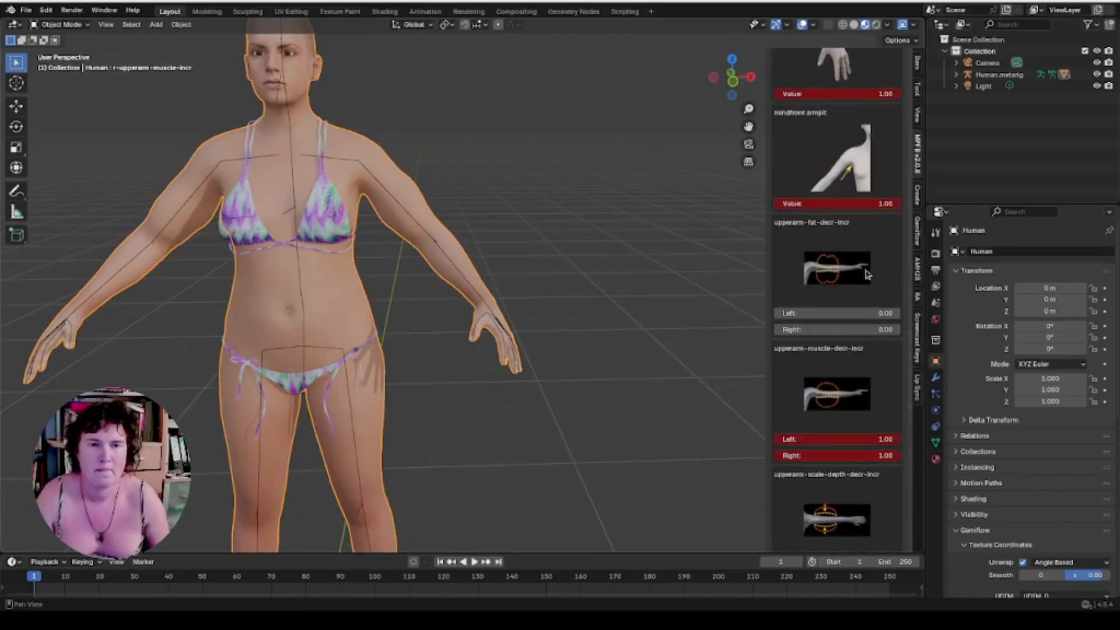
{"action": "scroll", "coordinate": [867, 275], "scroll_direction": "up", "scroll_amount": 15}
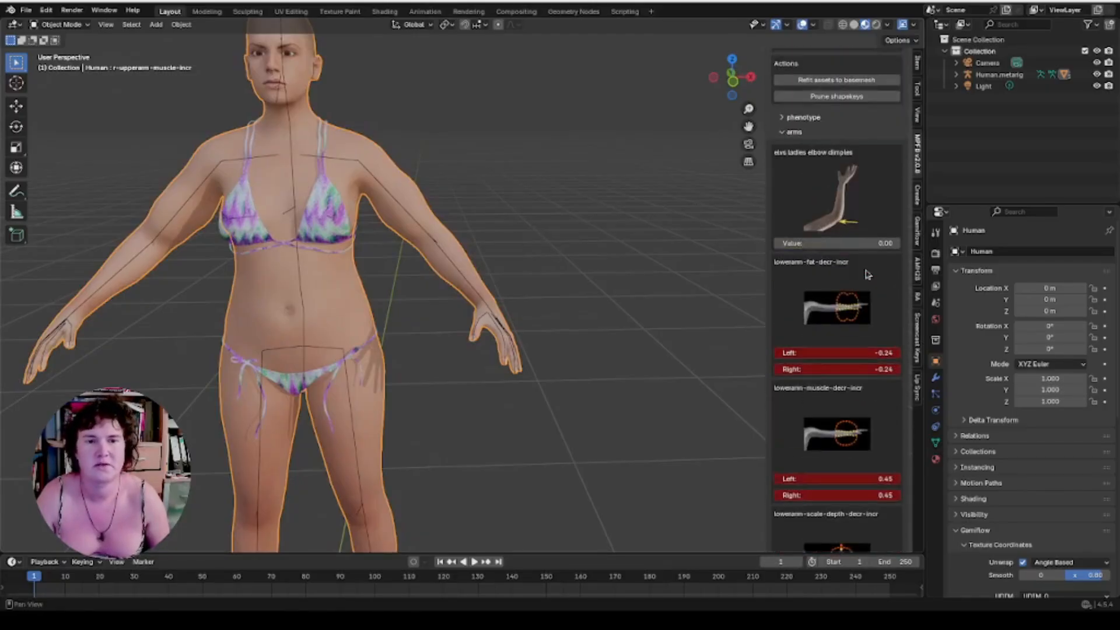
{"action": "scroll", "coordinate": [867, 274], "scroll_direction": "up", "scroll_amount": 5}
{"action": "left_click", "coordinate": [787, 273]}
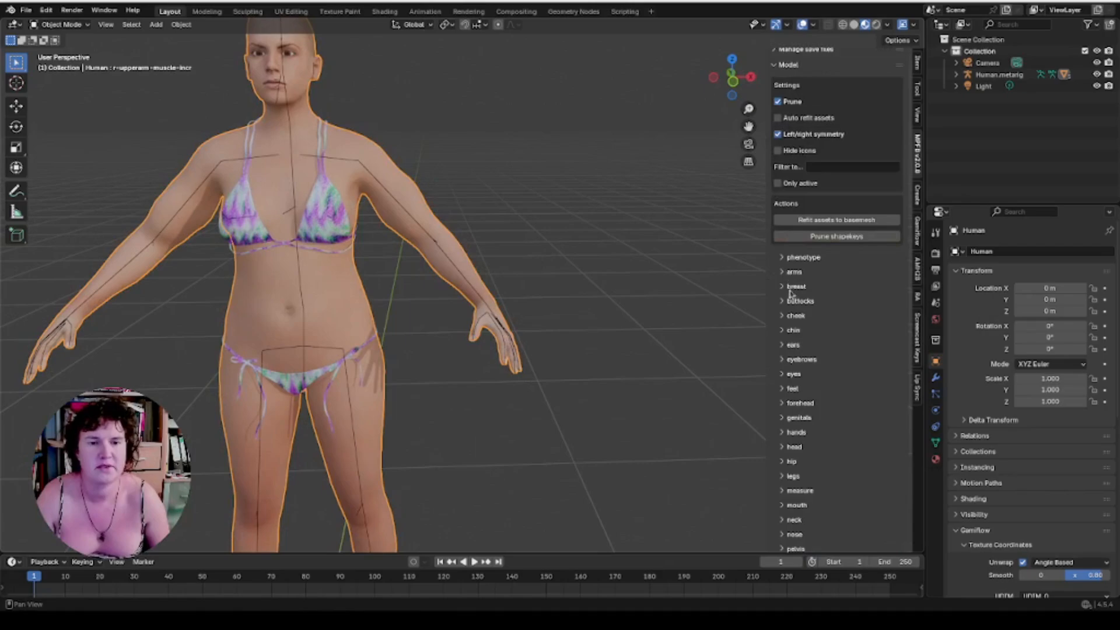
Open the hand shape settings and set the finger diameter to -0.67 for both hands.
{"action": "scroll", "coordinate": [785, 302], "scroll_direction": "down", "scroll_amount": 4}
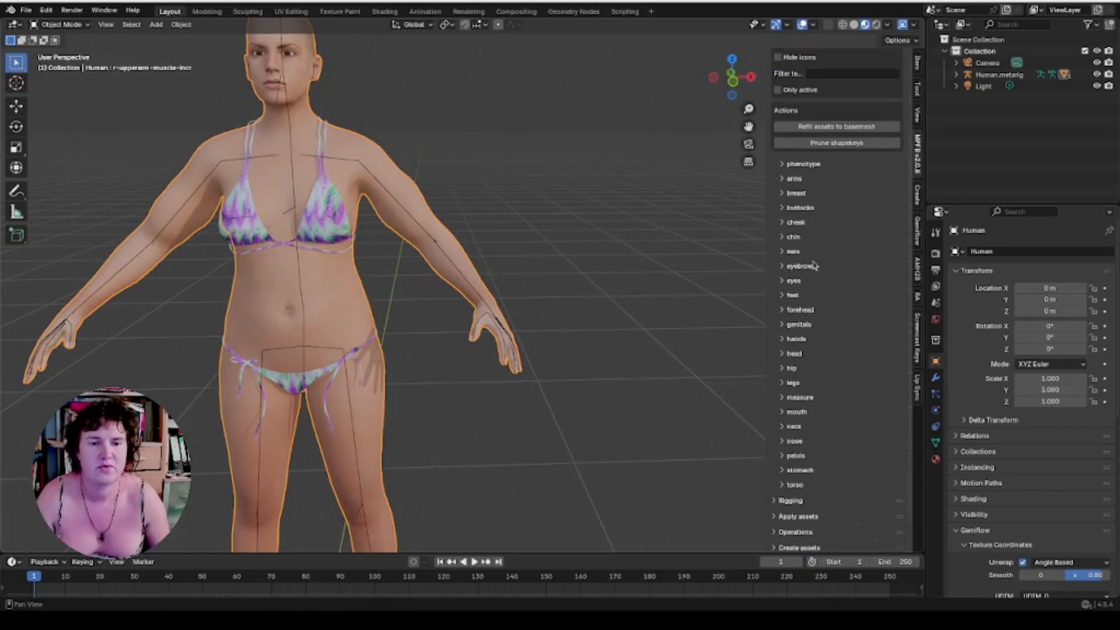
{"action": "scroll", "coordinate": [803, 317], "scroll_direction": "down", "scroll_amount": 2}
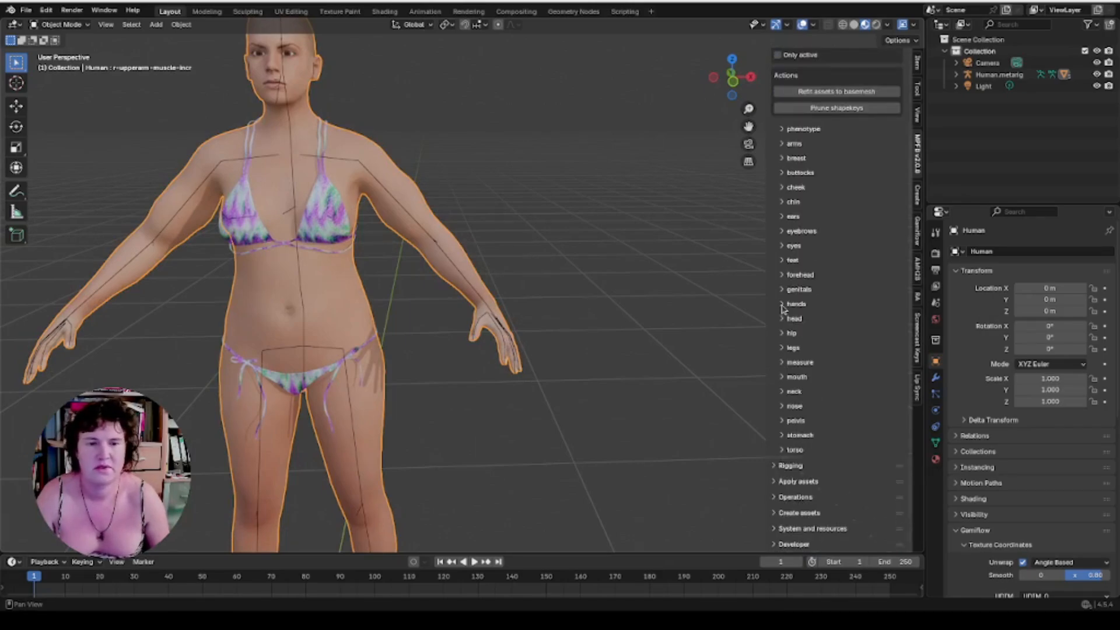
{"action": "left_click", "coordinate": [783, 304]}
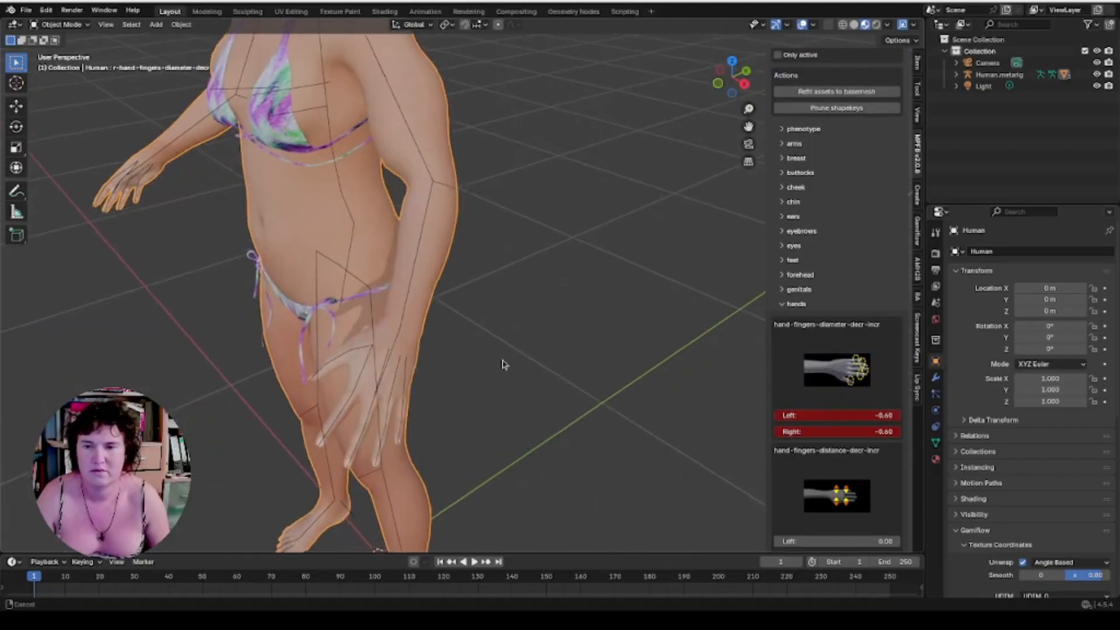
{"action": "middle_click_drag", "start_coordinate": [503, 366], "coordinate": [552, 332], "text": "shift"}
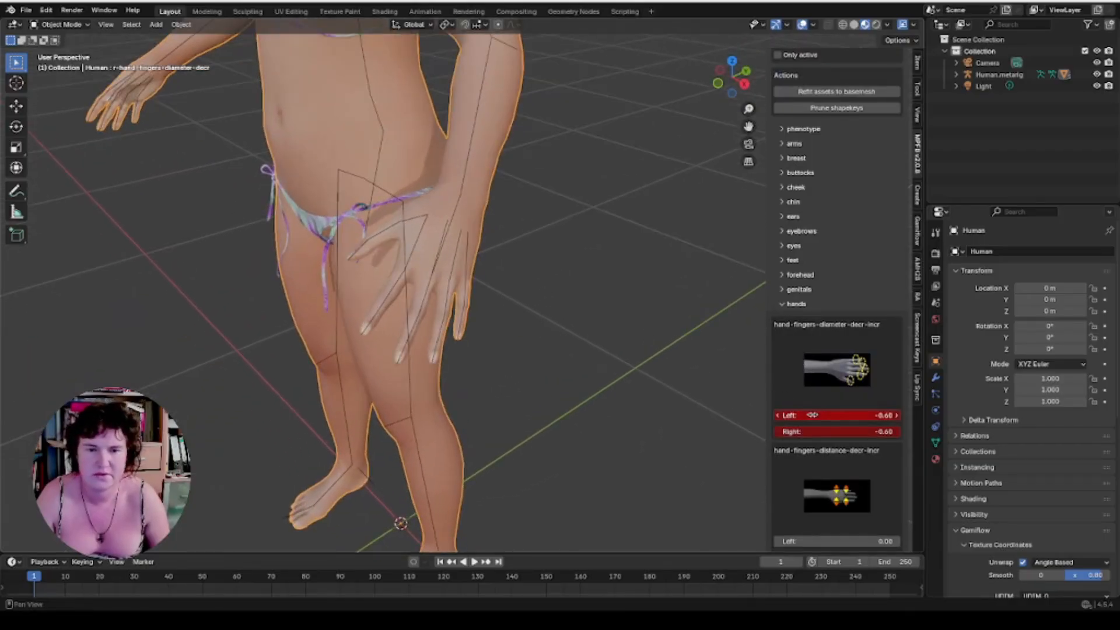
{"action": "mouse_move", "coordinate": [815, 414]}
{"action": "left_mouse_down"}
{"action": "mouse_move", "coordinate": [863, 415]}
{"action": "mouse_move", "coordinate": [808, 415]}
{"action": "left_mouse_up"}
{"action": "scroll", "coordinate": [823, 403], "scroll_direction": "down", "scroll_amount": 6}
{"action": "scroll", "coordinate": [809, 295], "scroll_direction": "down", "scroll_amount": 3}
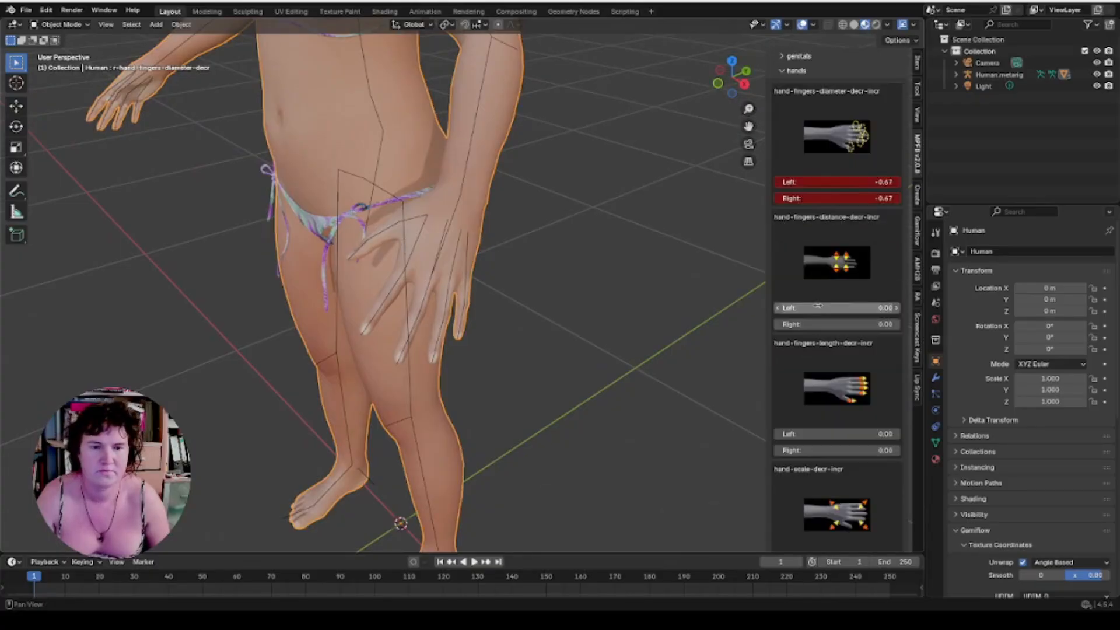
Set the finger distance to -1.00 and the finger length to 0.30 for both hands.
{"action": "left_click_drag", "start_coordinate": [814, 308], "coordinate": [826, 304]}
{"action": "scroll", "coordinate": [829, 301], "scroll_direction": "down", "scroll_amount": 4}
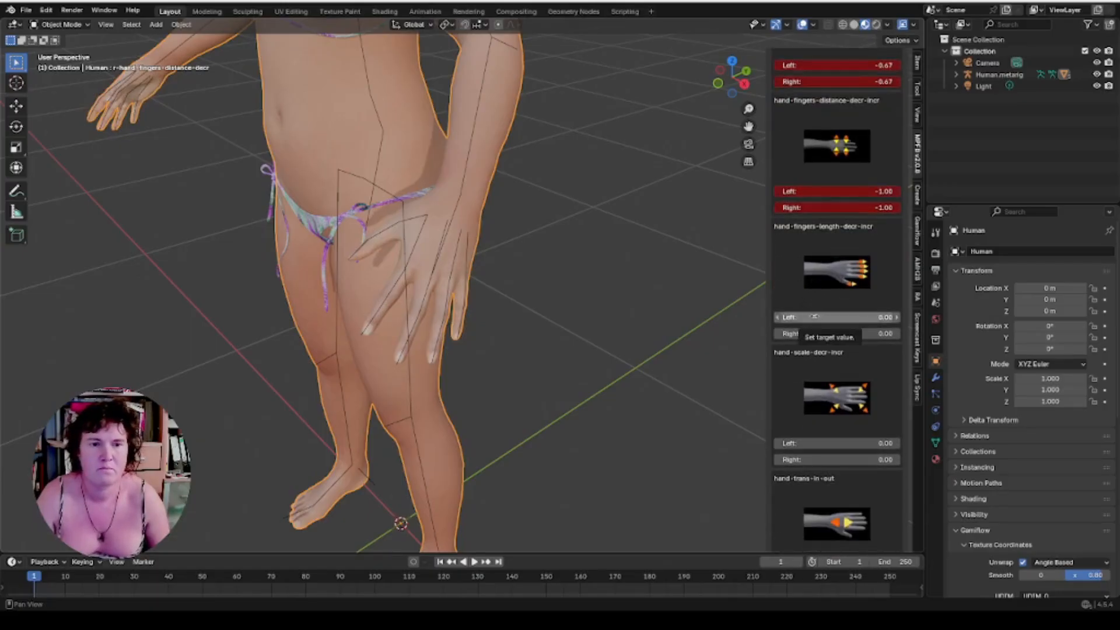
{"action": "left_click_drag", "start_coordinate": [815, 317], "coordinate": [852, 316]}
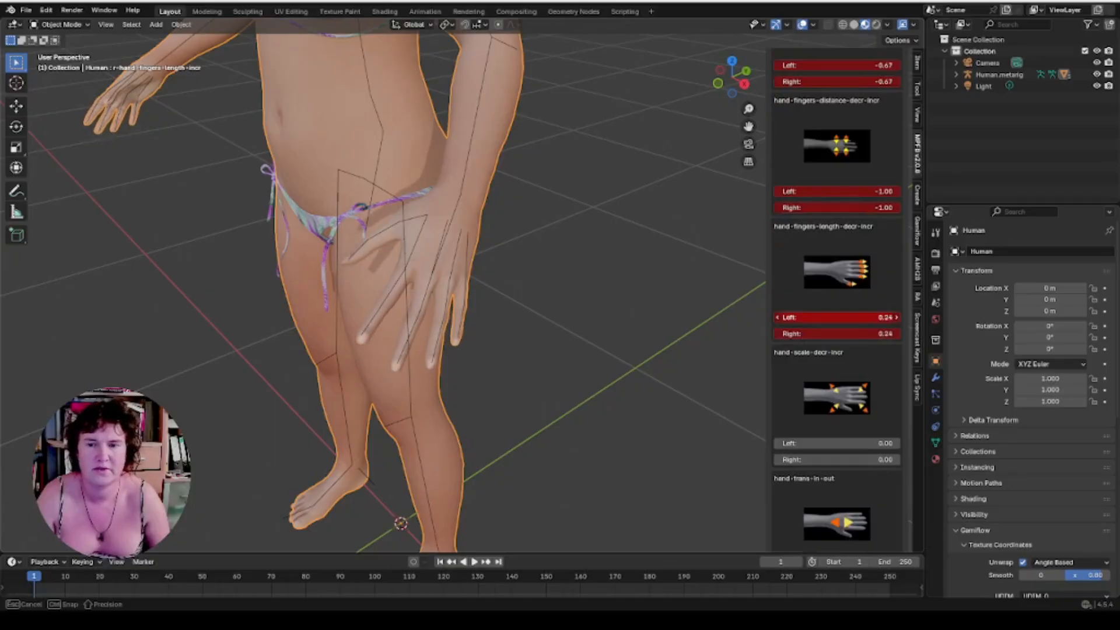
{"action": "left_click_drag", "start_coordinate": [840, 317], "coordinate": [816, 318]}
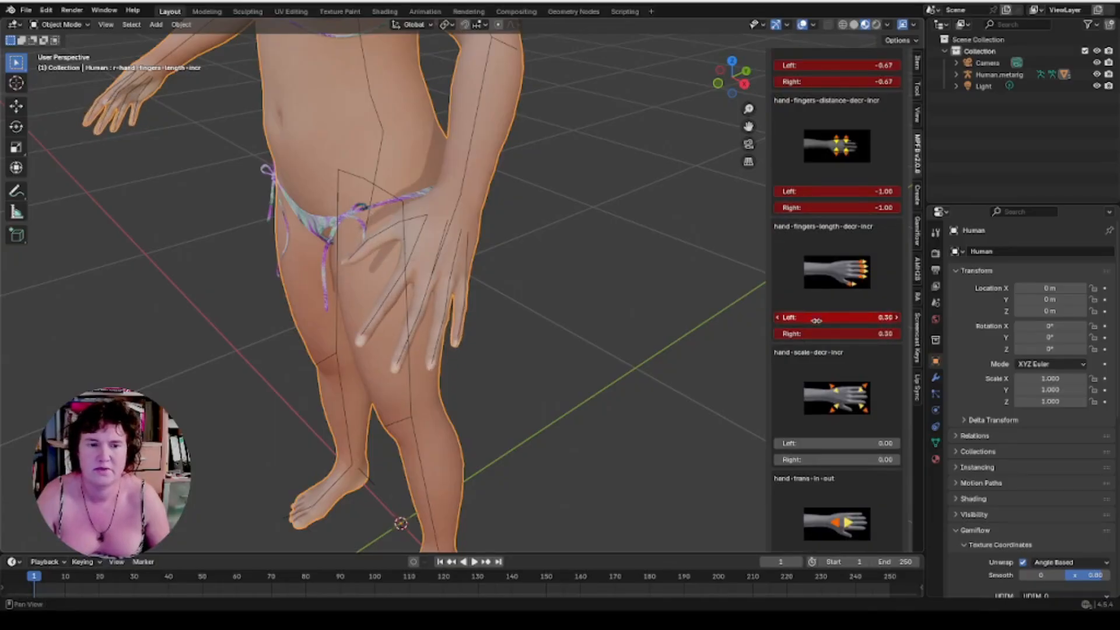
Decrease the wrist circumference in the hand settings and close that group.
{"action": "scroll", "coordinate": [816, 320], "scroll_direction": "down", "scroll_amount": 5}
{"action": "scroll", "coordinate": [815, 320], "scroll_direction": "down", "scroll_amount": 7}
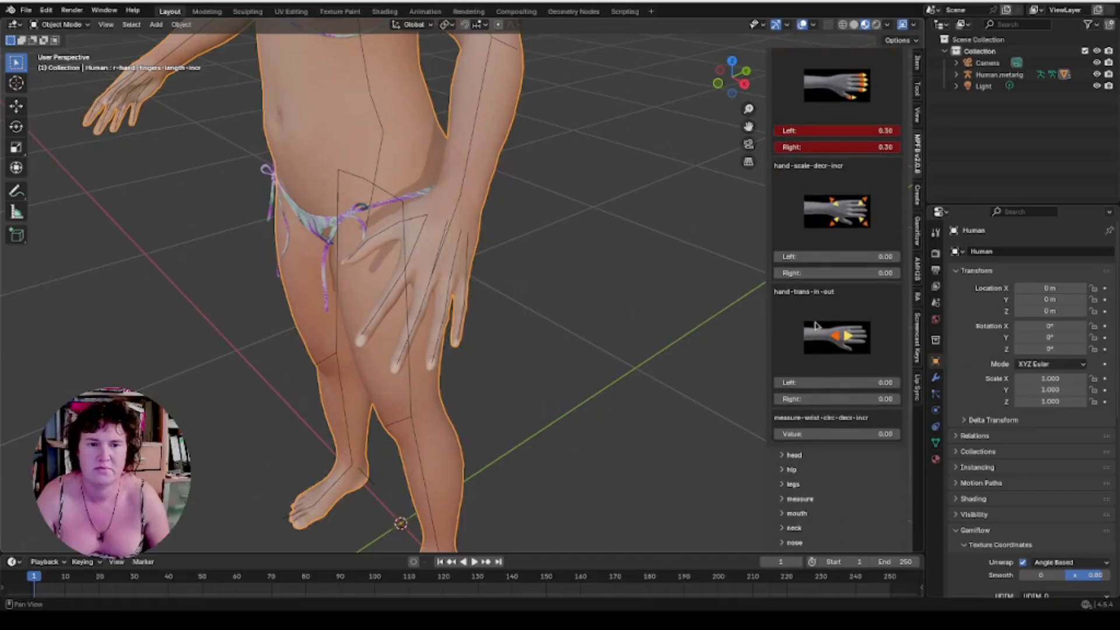
{"action": "mouse_move", "coordinate": [816, 268]}
{"action": "left_mouse_down"}
{"action": "mouse_move", "coordinate": [805, 267]}
{"action": "mouse_move", "coordinate": [849, 268]}
{"action": "mouse_move", "coordinate": [816, 273]}
{"action": "left_mouse_up"}
{"action": "scroll", "coordinate": [795, 284], "scroll_direction": "up", "scroll_amount": 3}
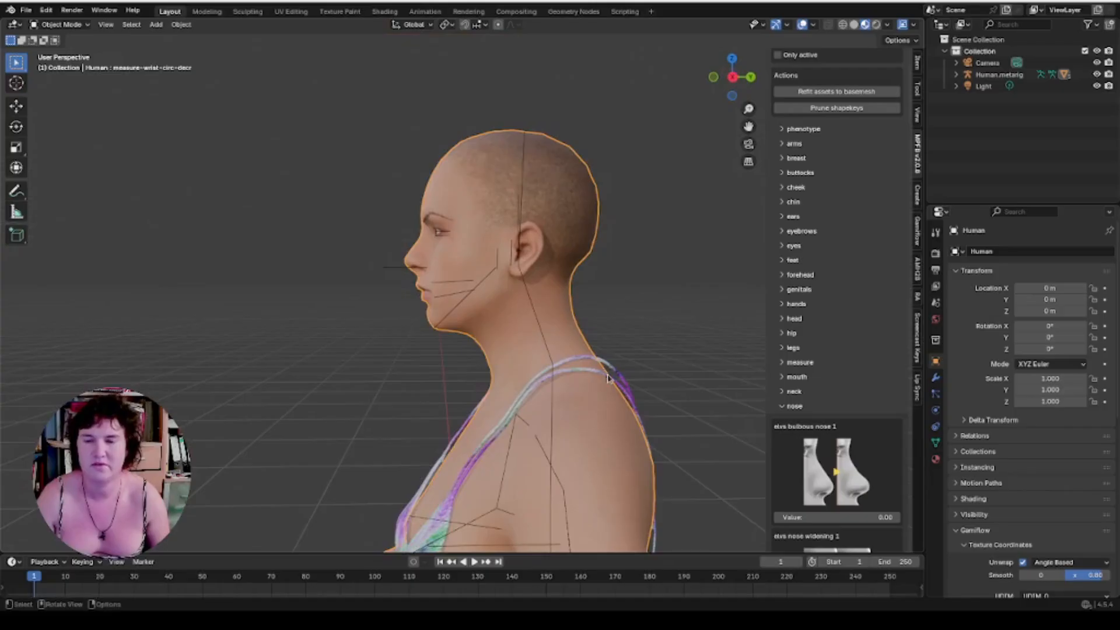
Set the elvs bulbous nose 1 shape to 1.00 and try adjusting the nose widening shape.
{"action": "scroll", "coordinate": [607, 378], "scroll_direction": "up", "scroll_amount": 5}
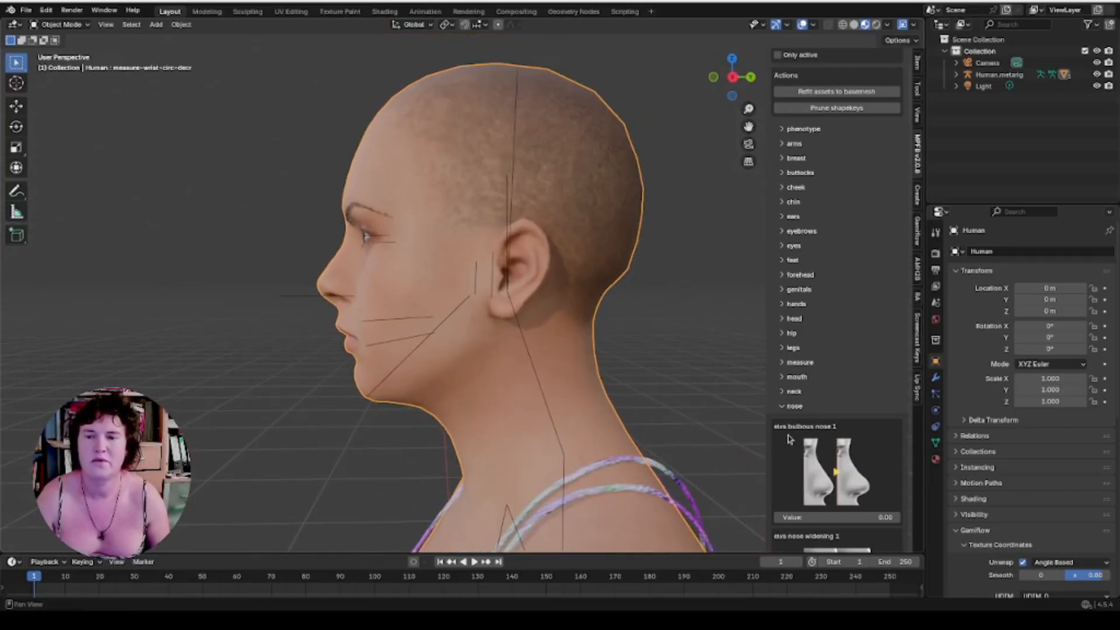
{"action": "scroll", "coordinate": [838, 386], "scroll_direction": "down", "scroll_amount": 10}
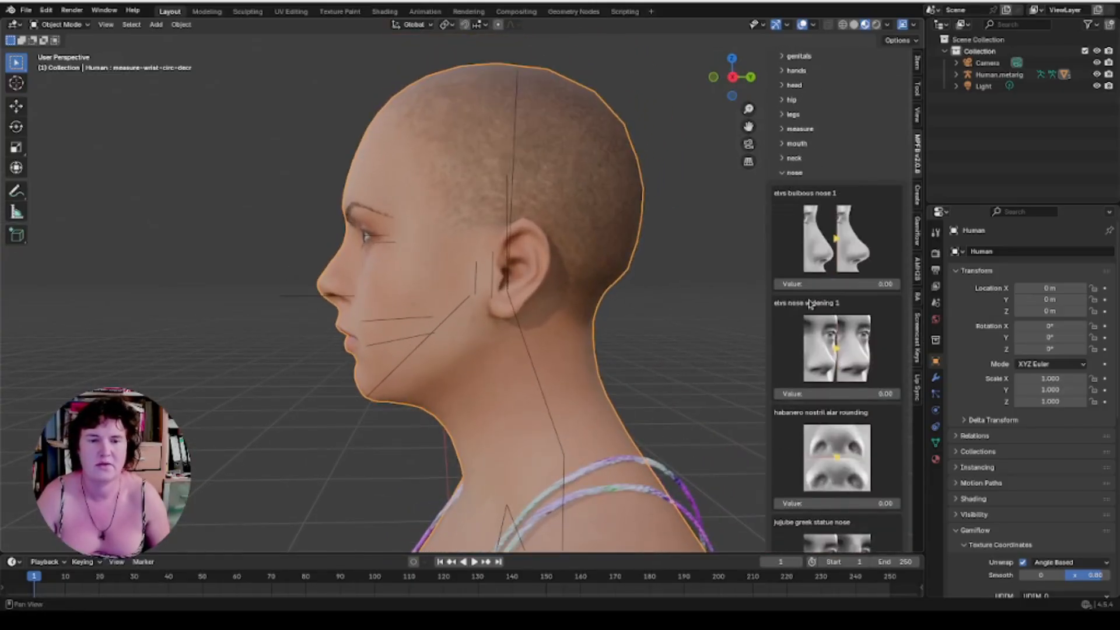
{"action": "left_click_drag", "start_coordinate": [812, 284], "coordinate": [818, 284]}
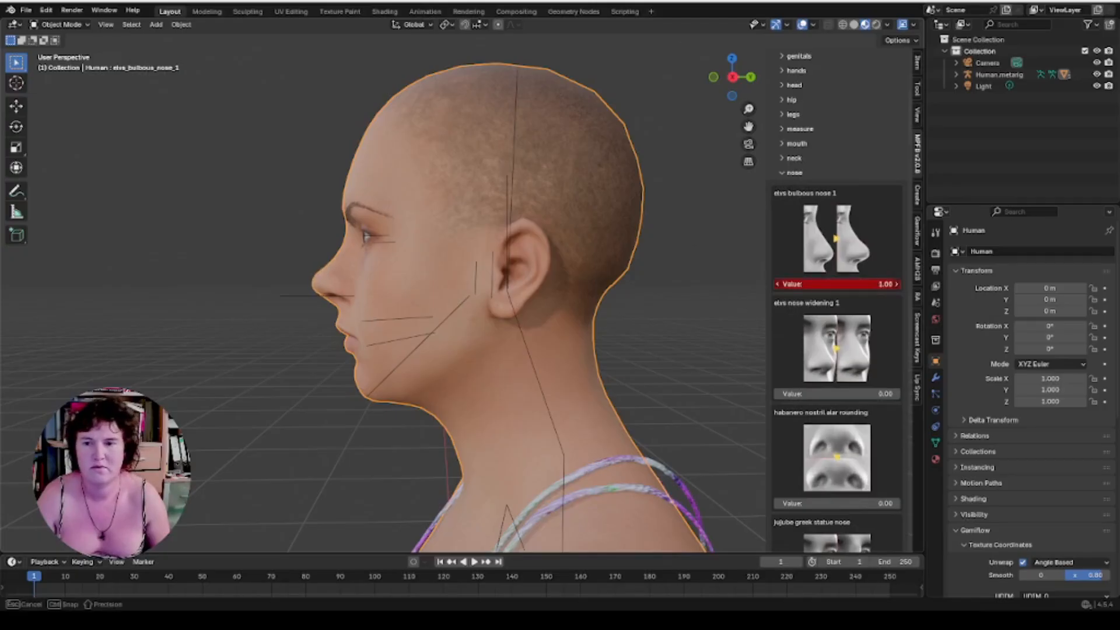
{"action": "scroll", "coordinate": [837, 287], "scroll_direction": "down", "scroll_amount": 4}
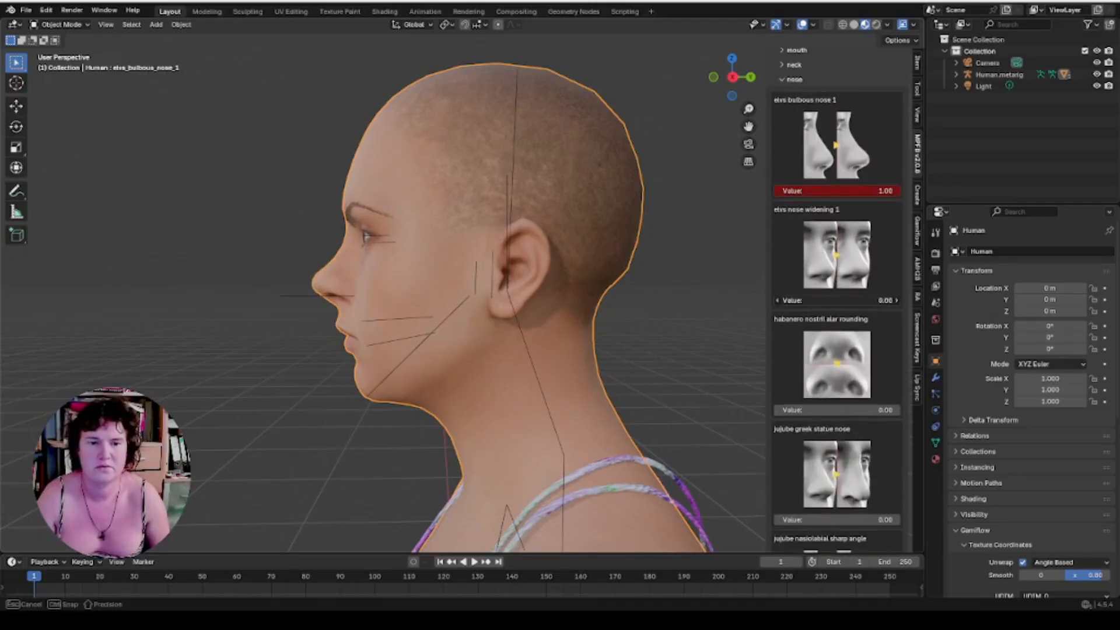
{"action": "left_click_drag", "start_coordinate": [838, 300], "coordinate": [896, 300]}
{"action": "key", "text": "Escape"}
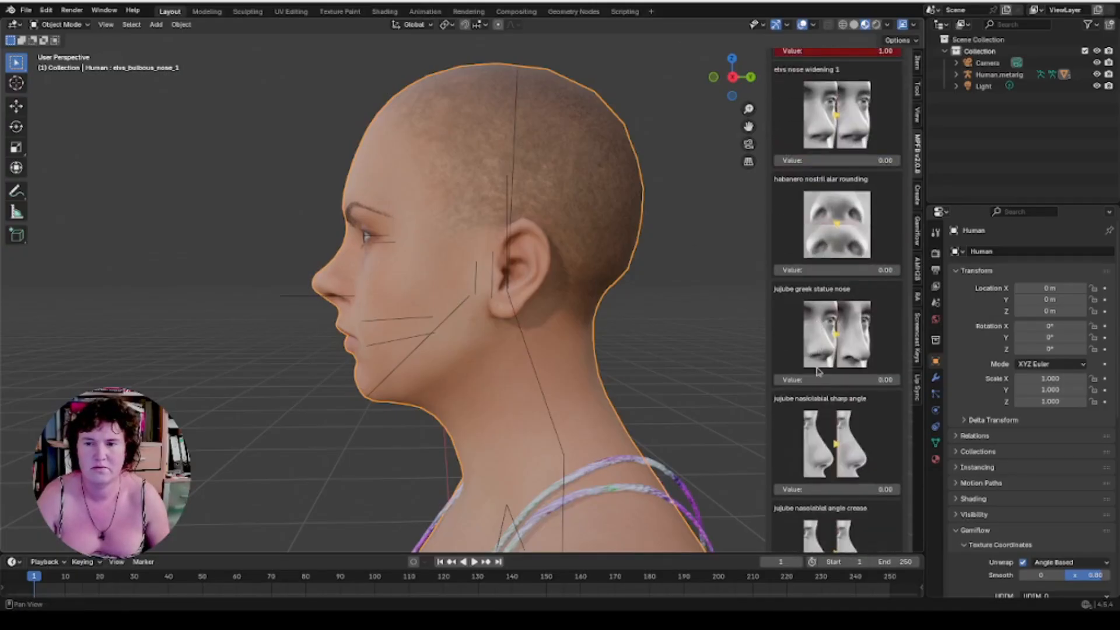
Set the jujube greek statue nose to 0.50, nasolabial sharp angle to 1.00 and nasolabial angle crease to 0.09.
{"action": "scroll", "coordinate": [814, 356], "scroll_direction": "down", "scroll_amount": 8}
{"action": "left_click_drag", "start_coordinate": [824, 311], "coordinate": [875, 326]}
{"action": "scroll", "coordinate": [820, 318], "scroll_direction": "down", "scroll_amount": 4}
{"action": "scroll", "coordinate": [810, 353], "scroll_direction": "down", "scroll_amount": 4}
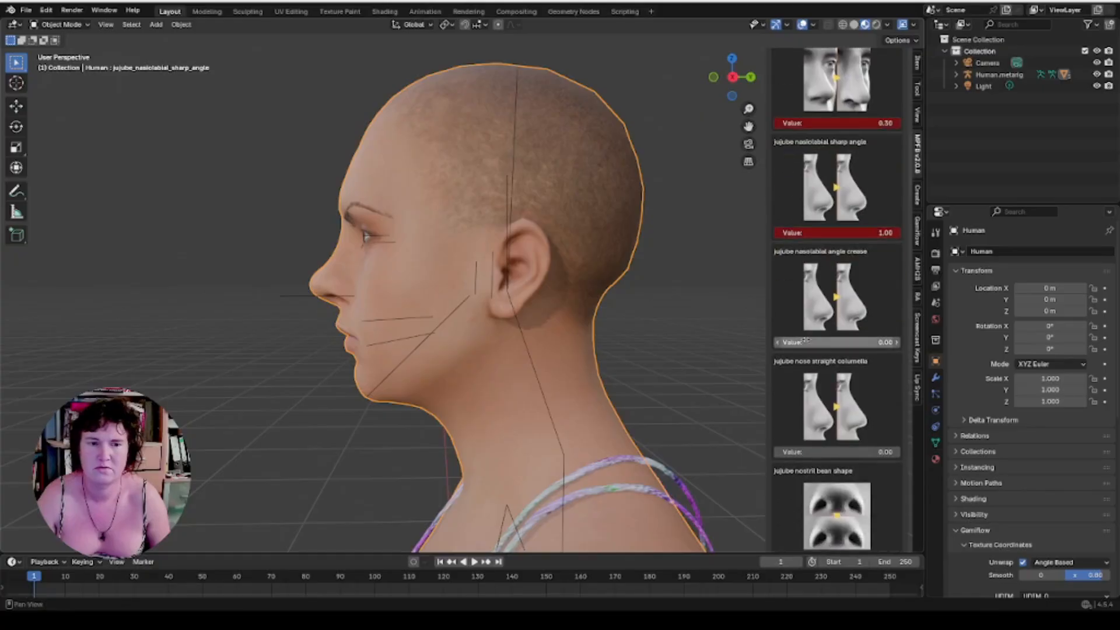
{"action": "left_click_drag", "start_coordinate": [811, 343], "coordinate": [820, 342]}
Adjust the nose base height and set the nose-greek shape to -0.06.
{"action": "scroll", "coordinate": [800, 361], "scroll_direction": "down", "scroll_amount": 20}
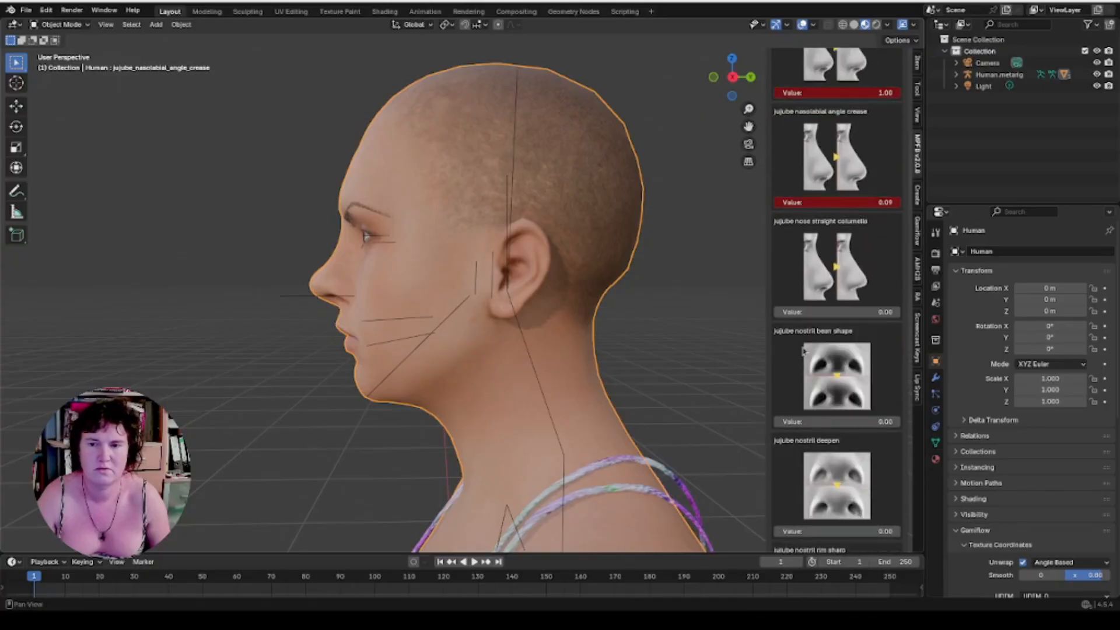
{"action": "scroll", "coordinate": [800, 361], "scroll_direction": "down", "scroll_amount": 15}
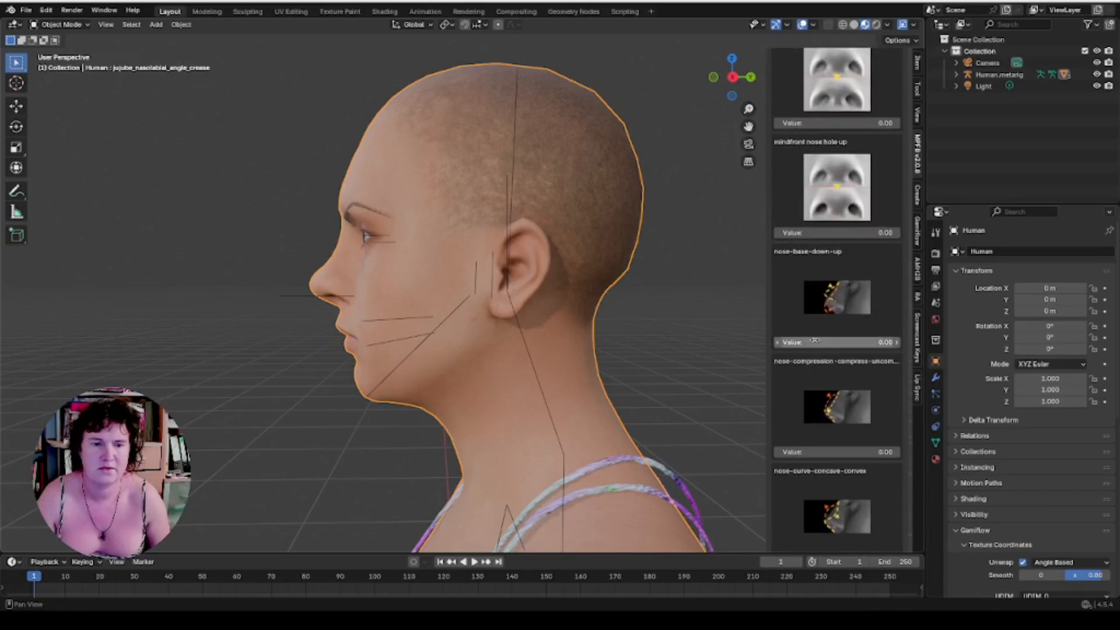
{"action": "mouse_move", "coordinate": [817, 342]}
{"action": "left_mouse_down"}
{"action": "mouse_move", "coordinate": [758, 343]}
{"action": "mouse_move", "coordinate": [844, 336]}
{"action": "mouse_move", "coordinate": [791, 336]}
{"action": "mouse_move", "coordinate": [832, 335]}
{"action": "mouse_move", "coordinate": [801, 338]}
{"action": "left_mouse_up"}
{"action": "scroll", "coordinate": [816, 342], "scroll_direction": "down", "scroll_amount": 5}
{"action": "scroll", "coordinate": [816, 362], "scroll_direction": "down", "scroll_amount": 10}
{"action": "scroll", "coordinate": [813, 332], "scroll_direction": "down", "scroll_amount": 4}
{"action": "scroll", "coordinate": [801, 363], "scroll_direction": "down", "scroll_amount": 8}
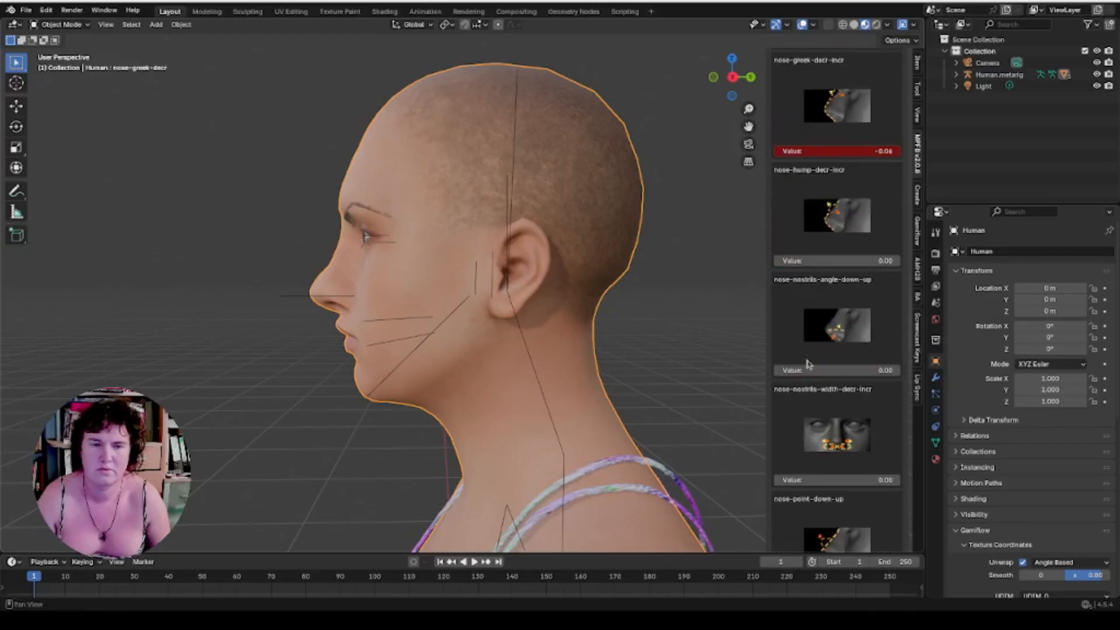
Set the nose point height to 0.03 and the nose scale depth to 0.27.
{"action": "scroll", "coordinate": [808, 363], "scroll_direction": "down", "scroll_amount": 9}
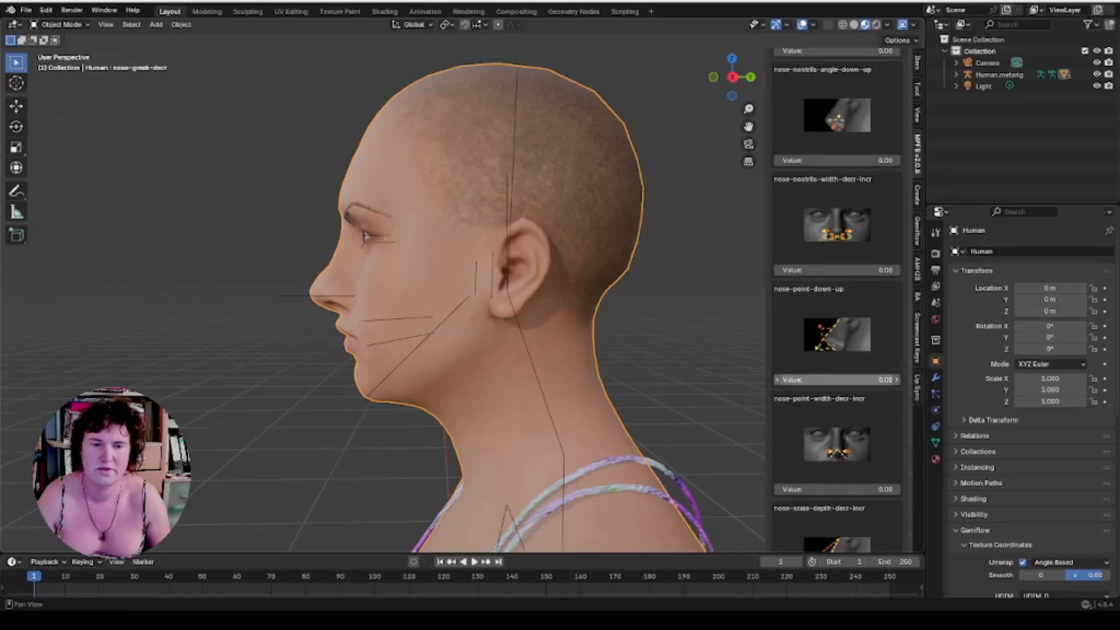
{"action": "mouse_move", "coordinate": [811, 380]}
{"action": "left_mouse_down"}
{"action": "mouse_move", "coordinate": [833, 380]}
{"action": "mouse_move", "coordinate": [779, 380]}
{"action": "mouse_move", "coordinate": [821, 380]}
{"action": "mouse_move", "coordinate": [834, 366]}
{"action": "mouse_move", "coordinate": [814, 367]}
{"action": "left_mouse_up"}
{"action": "scroll", "coordinate": [813, 382], "scroll_direction": "down", "scroll_amount": 6}
{"action": "scroll", "coordinate": [816, 353], "scroll_direction": "down", "scroll_amount": 4}
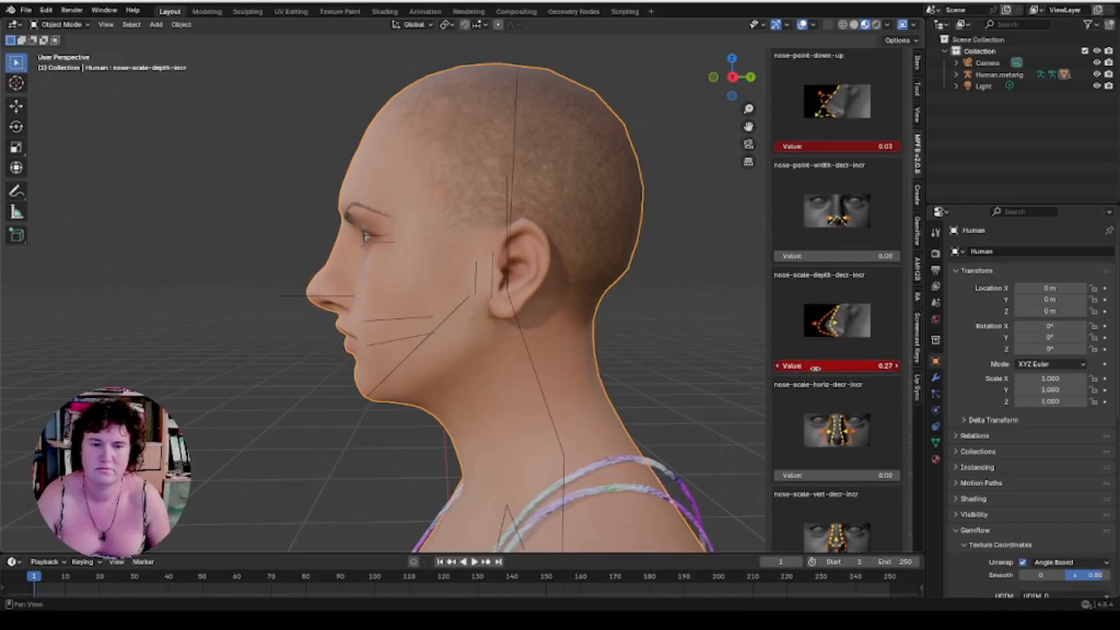
{"action": "scroll", "coordinate": [814, 373], "scroll_direction": "down", "scroll_amount": 5}
{"action": "scroll", "coordinate": [814, 377], "scroll_direction": "down", "scroll_amount": 1}
Open the mouth shape settings, face the character from the front and set the laugh lines to 0.69.
{"action": "middle_click_drag", "start_coordinate": [262, 333], "coordinate": [388, 368]}
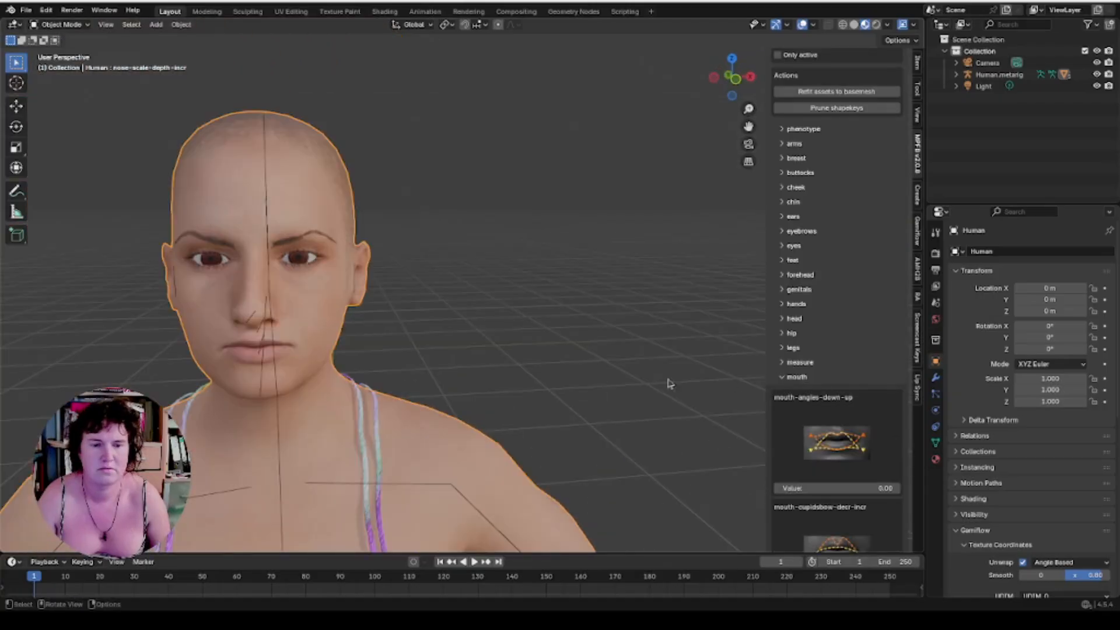
{"action": "scroll", "coordinate": [842, 462], "scroll_direction": "down", "scroll_amount": 12}
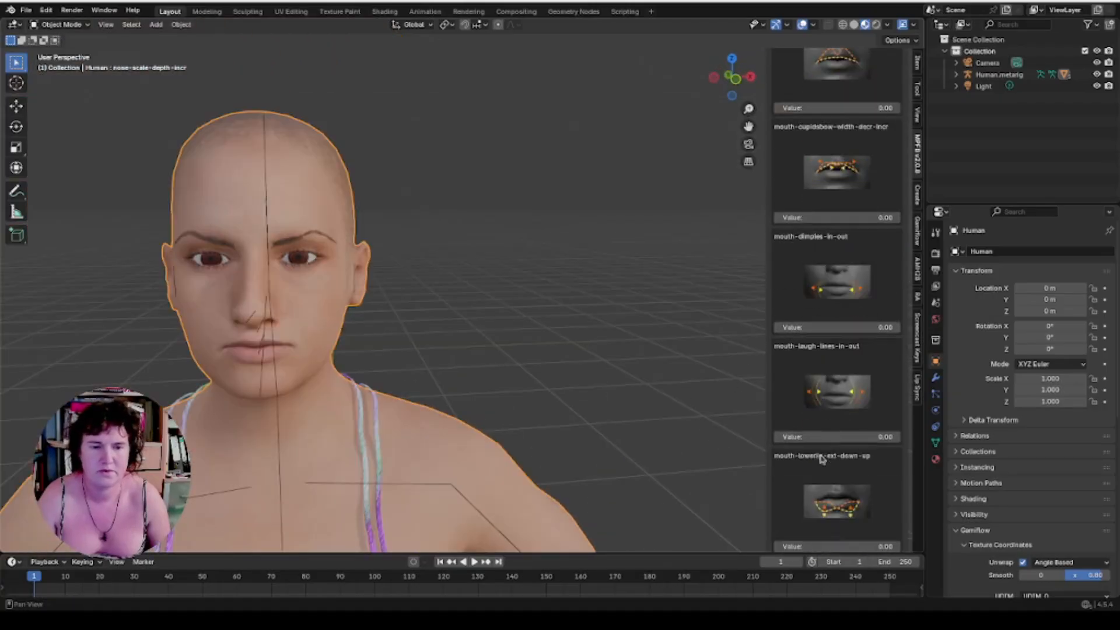
{"action": "scroll", "coordinate": [812, 431], "scroll_direction": "down", "scroll_amount": 4}
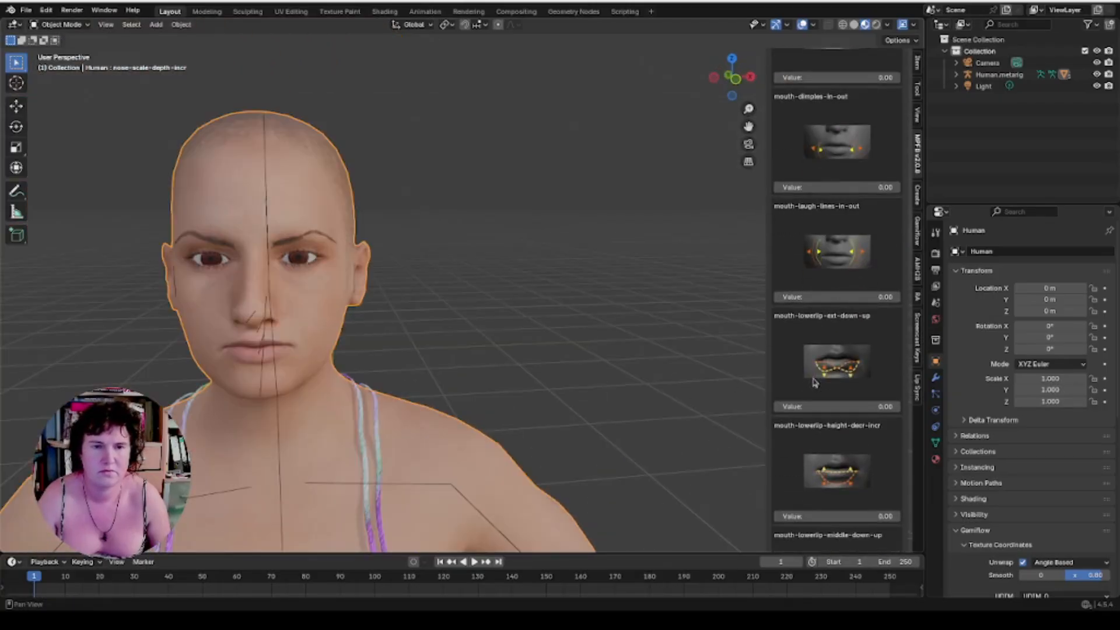
{"action": "left_click_drag", "start_coordinate": [840, 297], "coordinate": [840, 297]}
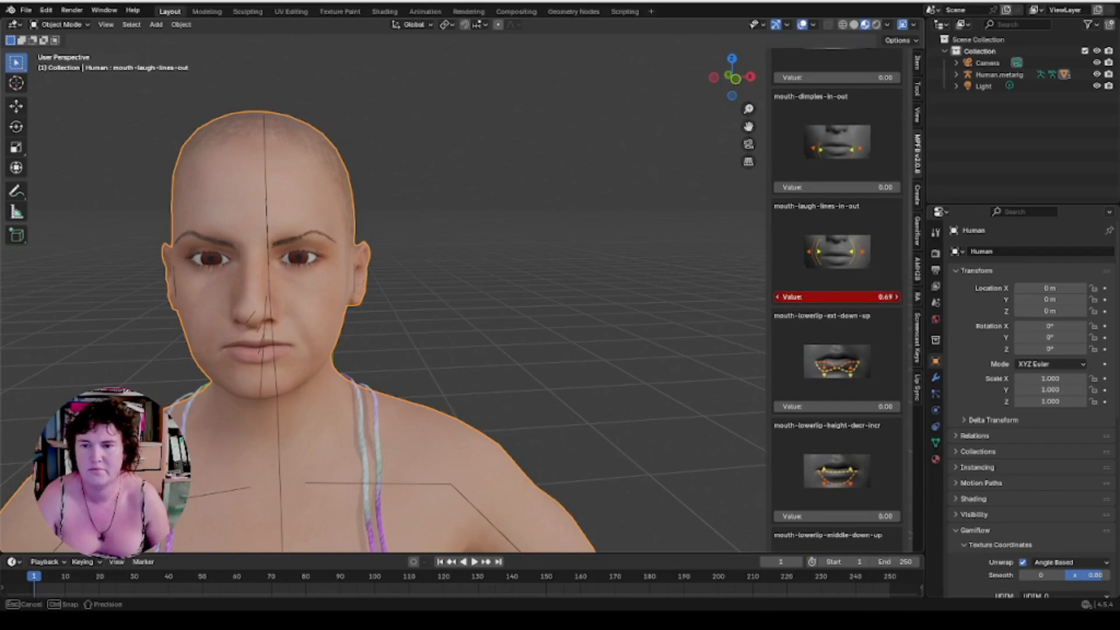
{"action": "left_click_drag", "start_coordinate": [840, 297], "coordinate": [840, 297]}
Set the lower lip's outer corner height to 0.33 and the lower lip height to -1.00.
{"action": "scroll", "coordinate": [813, 320], "scroll_direction": "down", "scroll_amount": 2}
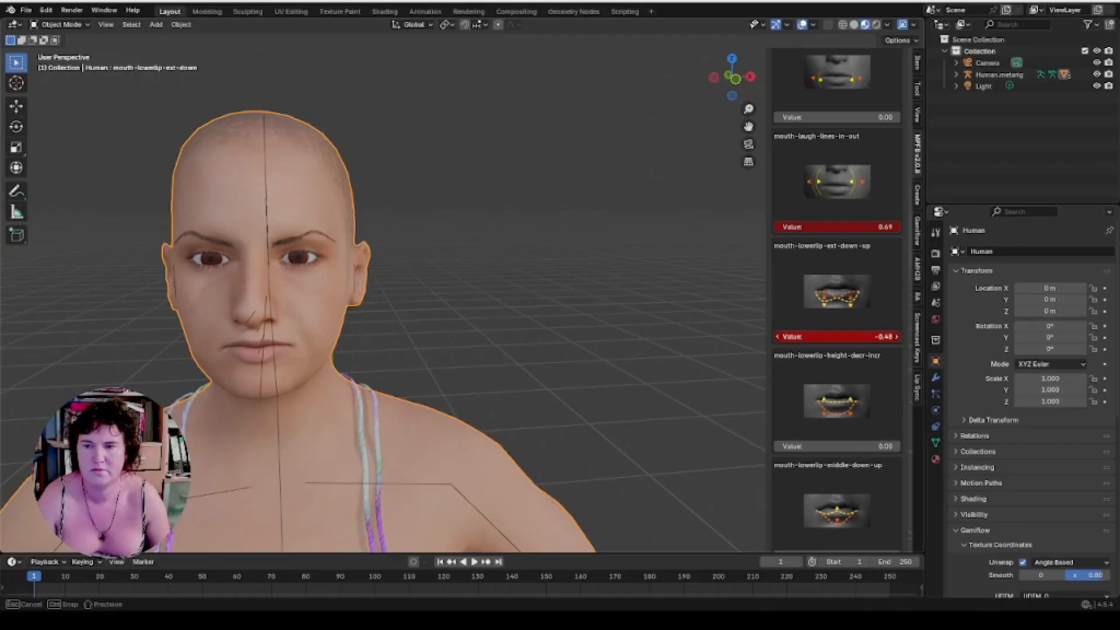
{"action": "left_click_drag", "start_coordinate": [835, 337], "coordinate": [820, 337]}
{"action": "scroll", "coordinate": [820, 342], "scroll_direction": "down", "scroll_amount": 5}
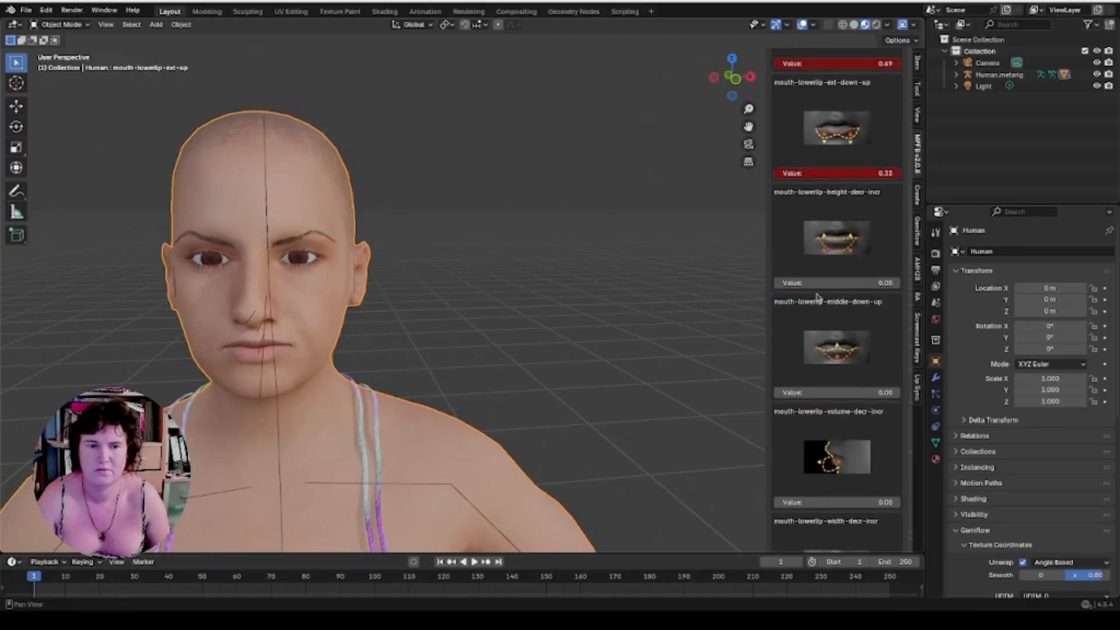
{"action": "left_click_drag", "start_coordinate": [837, 283], "coordinate": [805, 283]}
Set the mouth's horizontal scale to -0.24 and its vertical scale to -0.57.
{"action": "scroll", "coordinate": [836, 325], "scroll_direction": "down", "scroll_amount": 4}
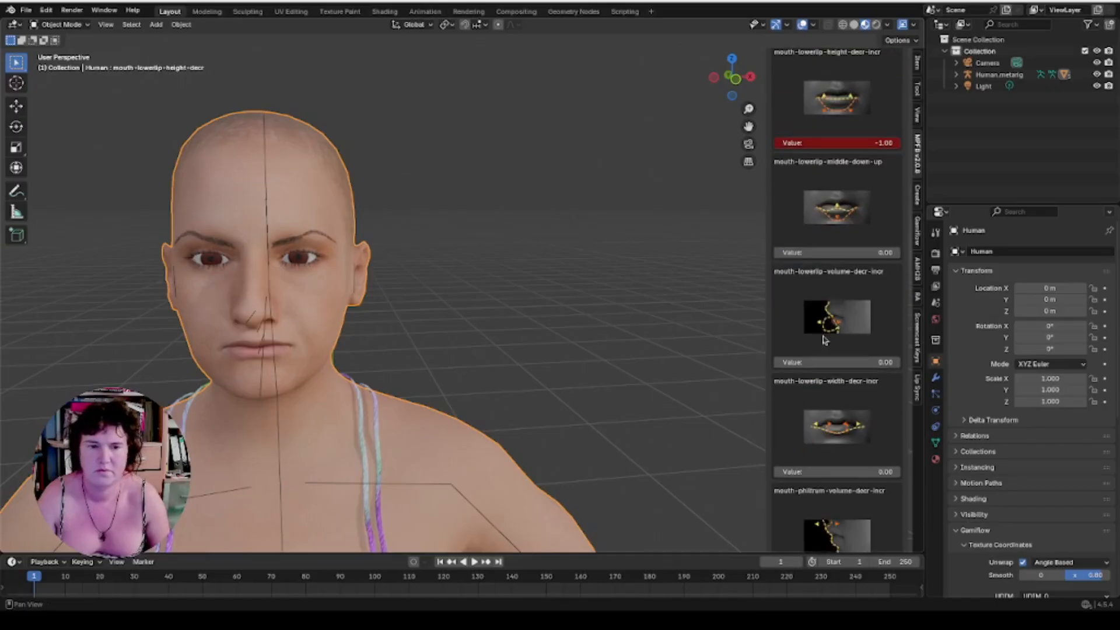
{"action": "scroll", "coordinate": [825, 350], "scroll_direction": "down", "scroll_amount": 5}
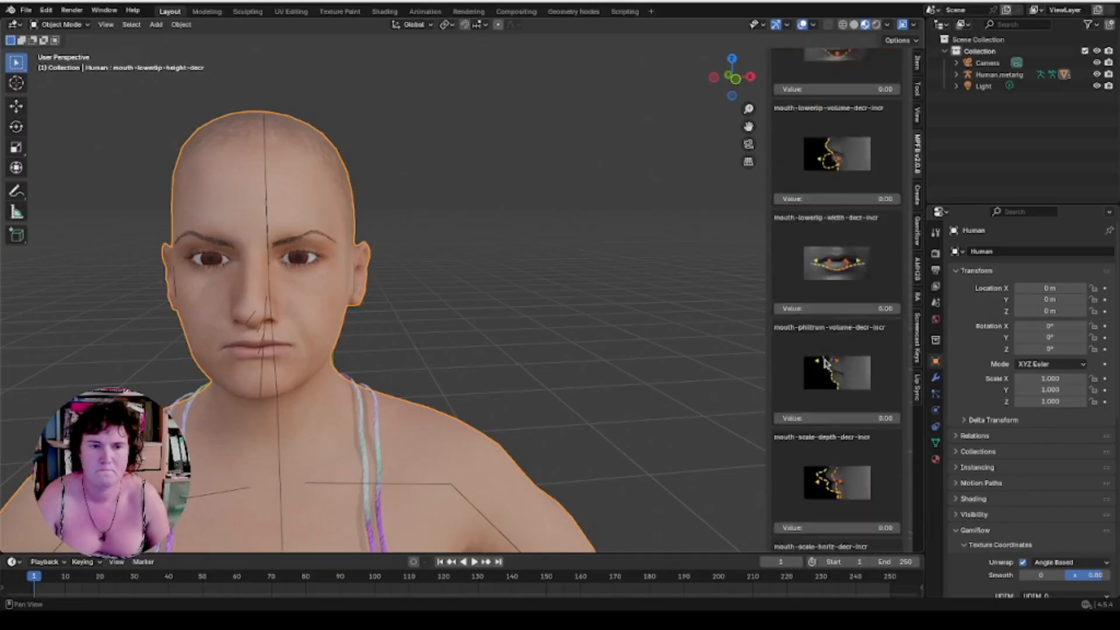
{"action": "scroll", "coordinate": [825, 362], "scroll_direction": "down", "scroll_amount": 10}
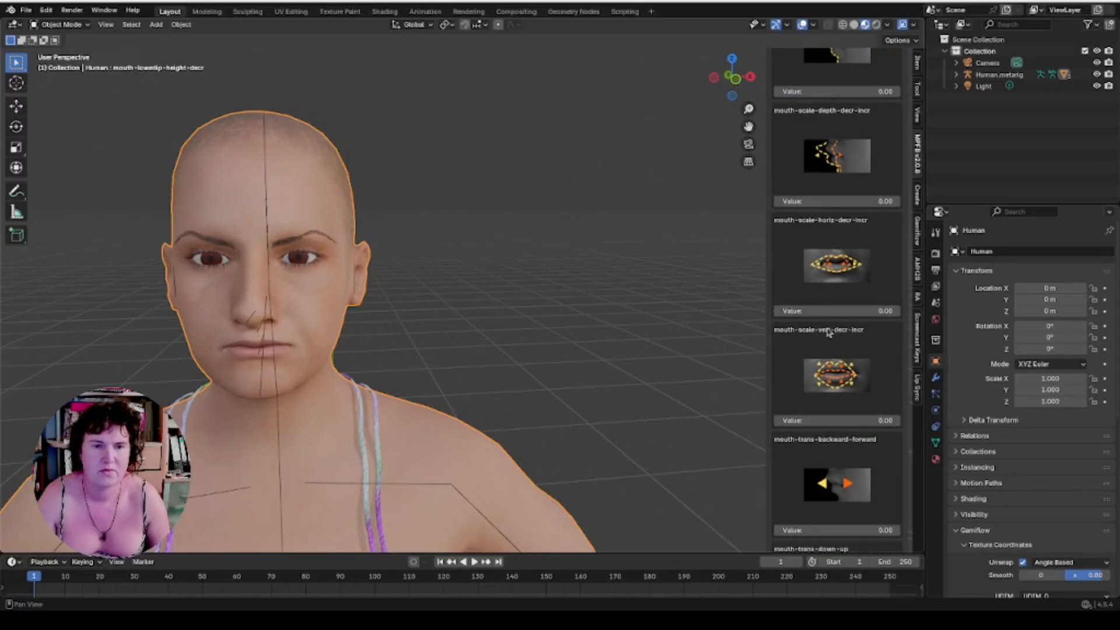
{"action": "left_click_drag", "start_coordinate": [822, 312], "coordinate": [784, 313]}
{"action": "scroll", "coordinate": [811, 329], "scroll_direction": "down", "scroll_amount": 3}
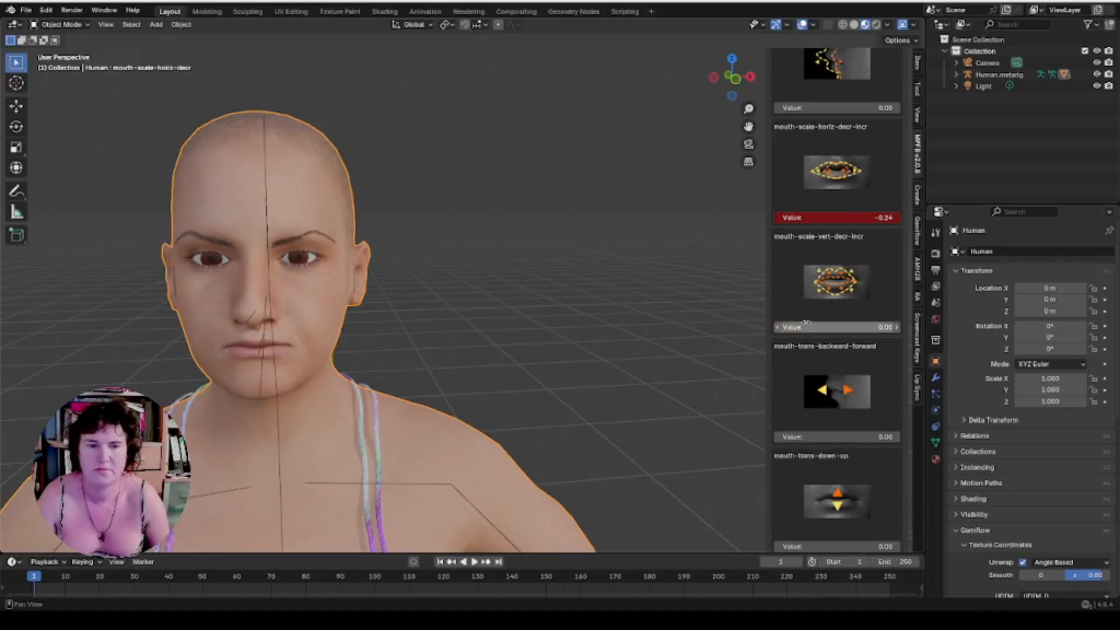
{"action": "left_click", "coordinate": [806, 326]}
{"action": "key", "text": "Return"}
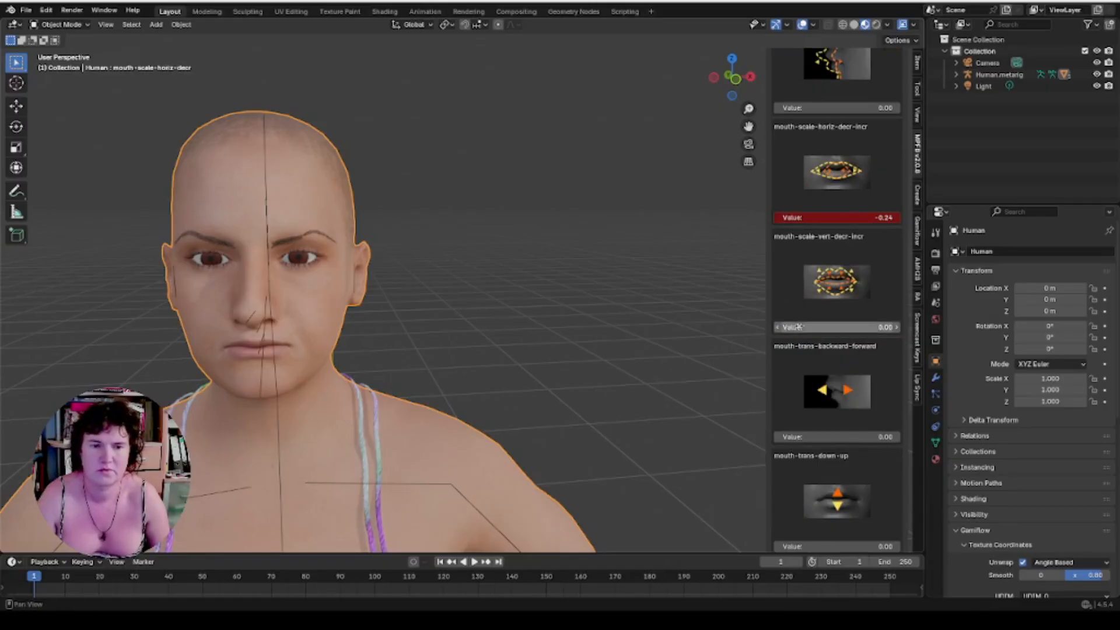
{"action": "mouse_move", "coordinate": [806, 329]}
{"action": "left_mouse_down"}
{"action": "mouse_move", "coordinate": [817, 329]}
{"action": "mouse_move", "coordinate": [794, 329]}
{"action": "mouse_move", "coordinate": [817, 329]}
{"action": "left_mouse_up"}
{"action": "scroll", "coordinate": [817, 328], "scroll_direction": "down", "scroll_amount": 5}
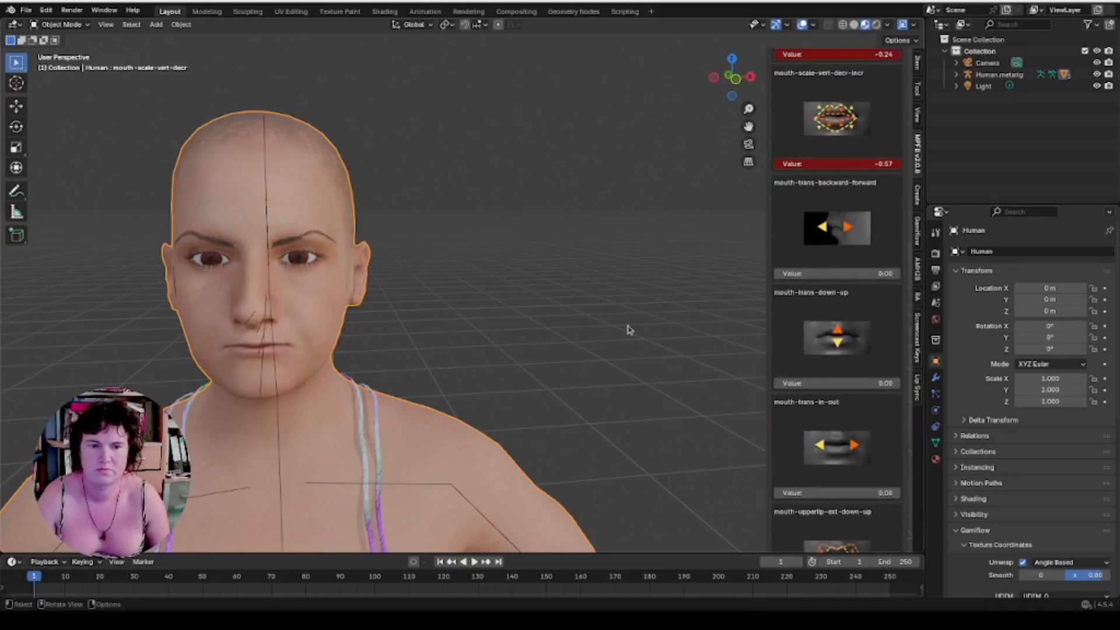
Inspect the whole figure and upper body from the front, and collapse the mouth settings.
{"action": "middle_click_drag", "start_coordinate": [631, 330], "coordinate": [565, 358]}
{"action": "scroll", "coordinate": [566, 359], "scroll_direction": "down", "scroll_amount": 9}
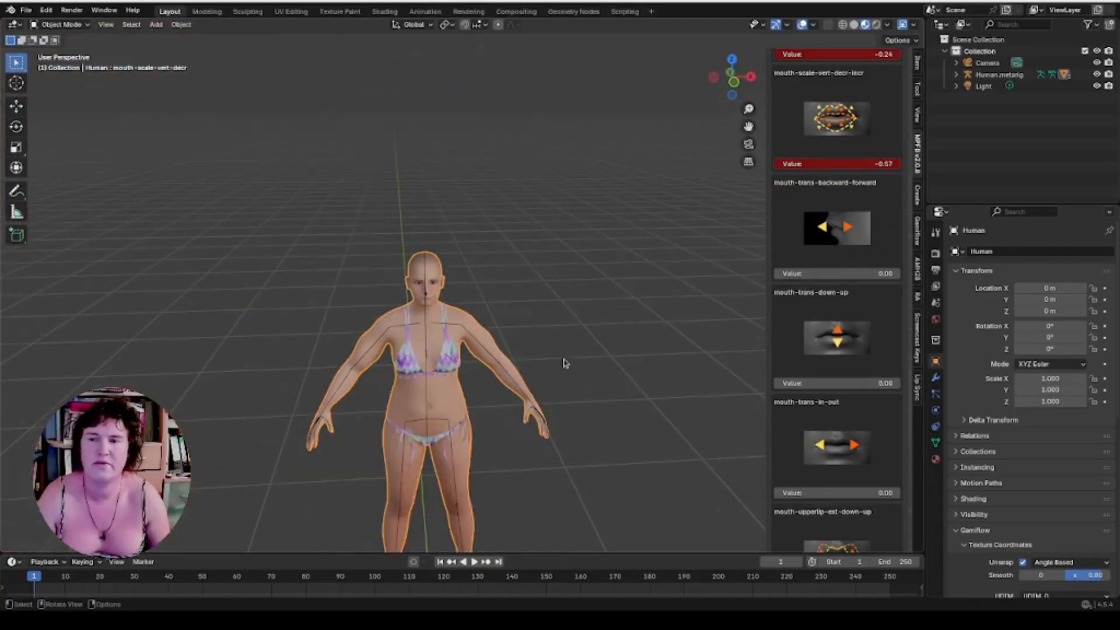
{"action": "scroll", "coordinate": [565, 363], "scroll_direction": "up", "scroll_amount": 4}
{"action": "scroll", "coordinate": [841, 193], "scroll_direction": "up", "scroll_amount": 7}
{"action": "scroll", "coordinate": [897, 235], "scroll_direction": "down", "scroll_amount": 12}
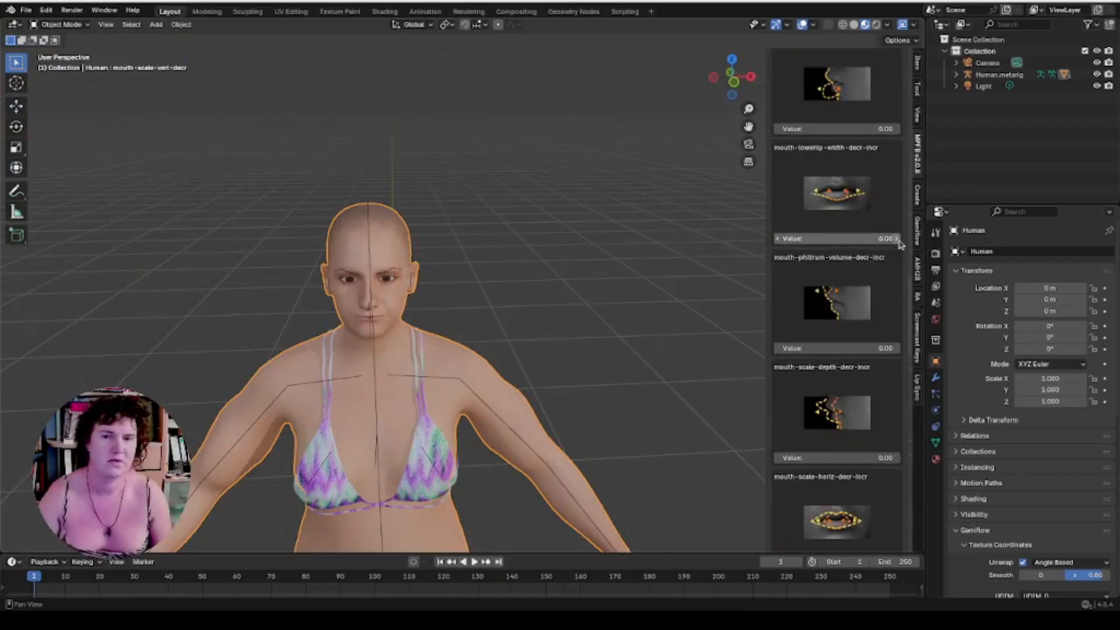
{"action": "scroll", "coordinate": [875, 199], "scroll_direction": "up", "scroll_amount": 15}
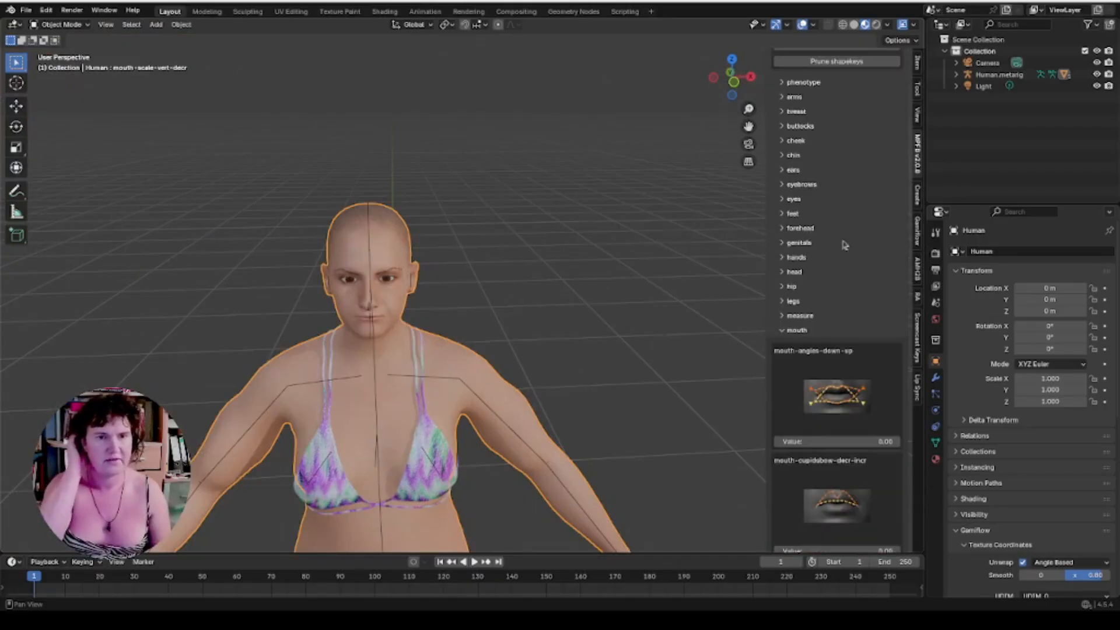
{"action": "left_click", "coordinate": [803, 333]}
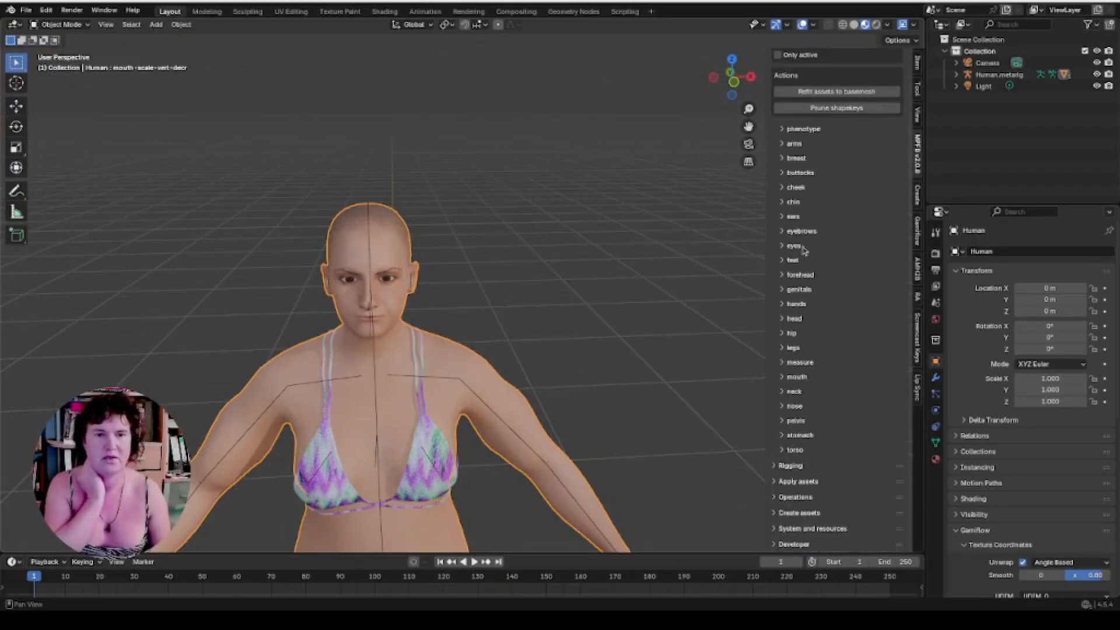
Try the Elvs 50s updo from the hair library on the character, check its fit and unequip it.
{"action": "scroll", "coordinate": [828, 327], "scroll_direction": "down", "scroll_amount": 20}
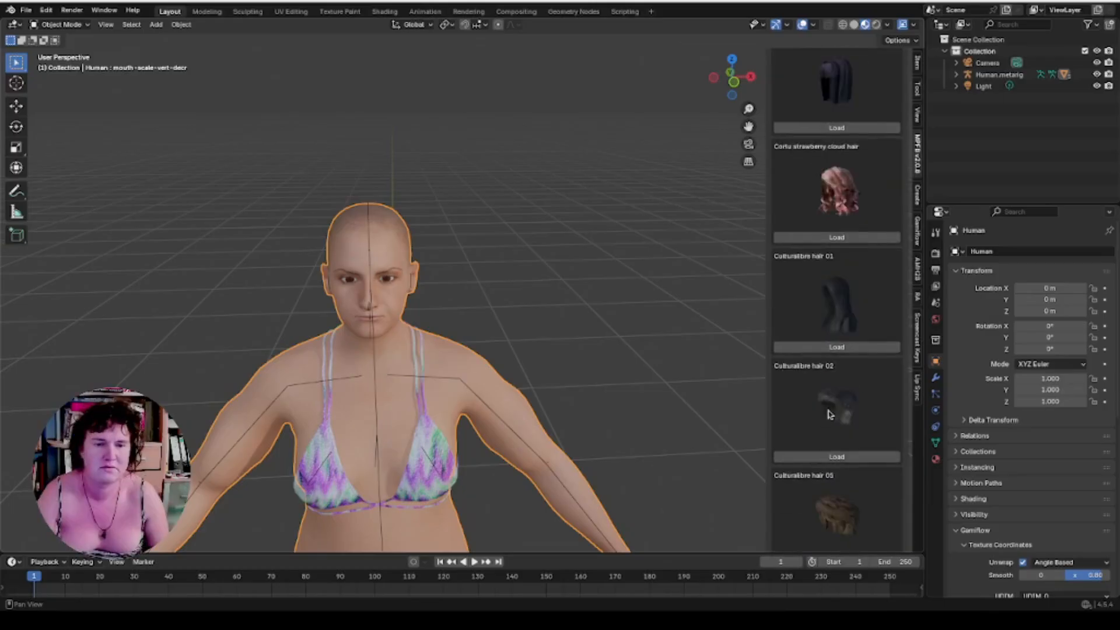
{"action": "scroll", "coordinate": [855, 340], "scroll_direction": "down", "scroll_amount": 15}
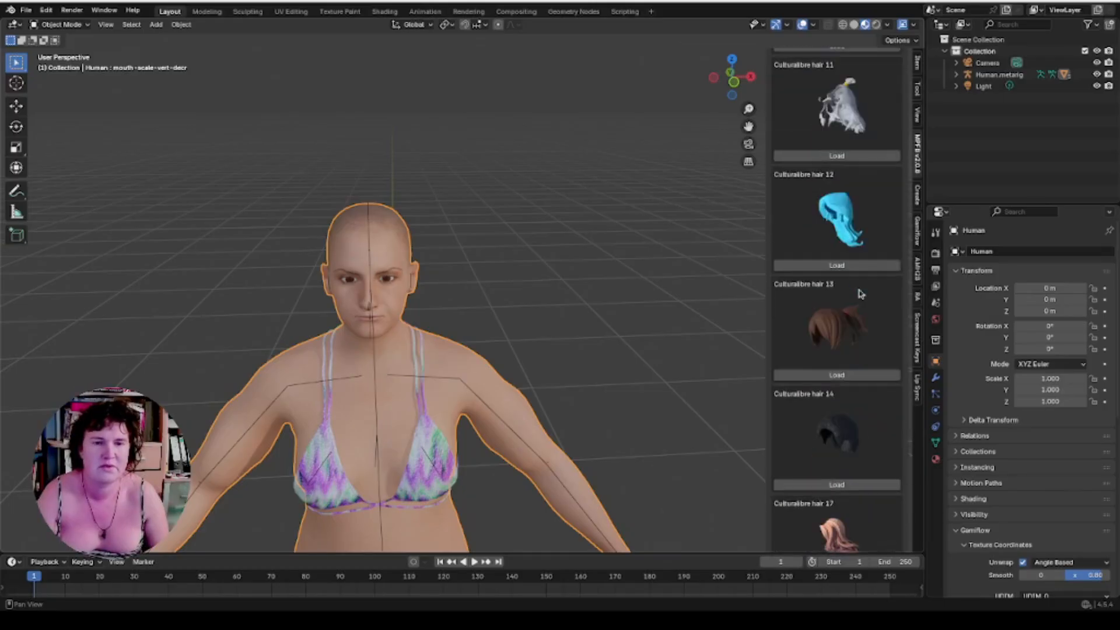
{"action": "scroll", "coordinate": [858, 293], "scroll_direction": "down", "scroll_amount": 8}
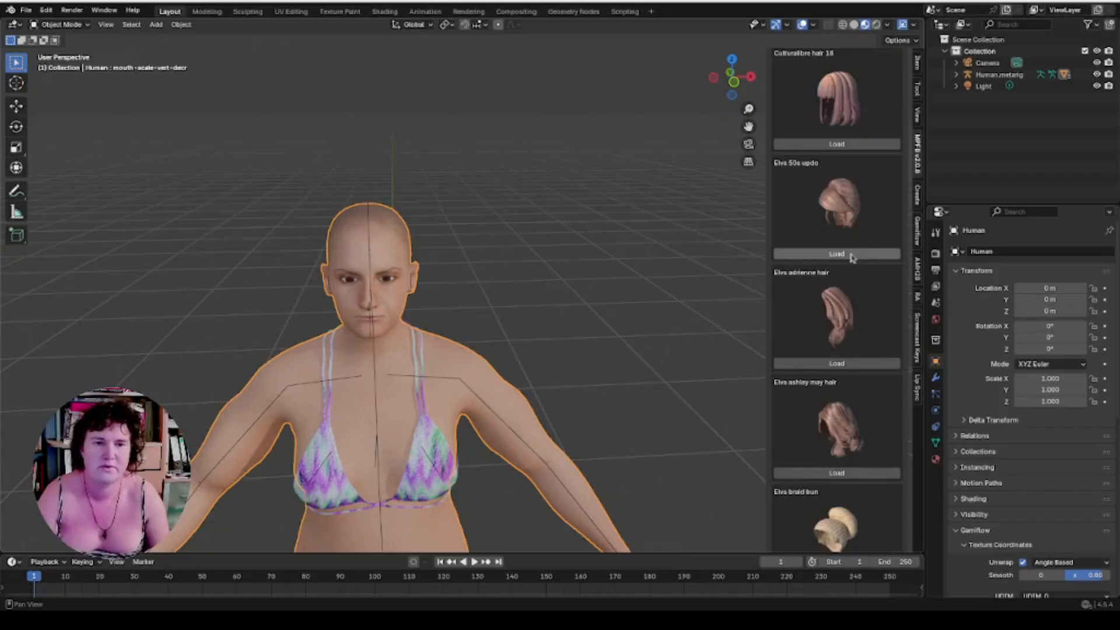
{"action": "left_click", "coordinate": [852, 258]}
{"action": "middle_click_drag", "start_coordinate": [666, 321], "coordinate": [791, 323]}
{"action": "left_click", "coordinate": [837, 238]}
Select the body, load the Elvs maxwell hair and check it from the side.
{"action": "scroll", "coordinate": [845, 303], "scroll_direction": "down", "scroll_amount": 15}
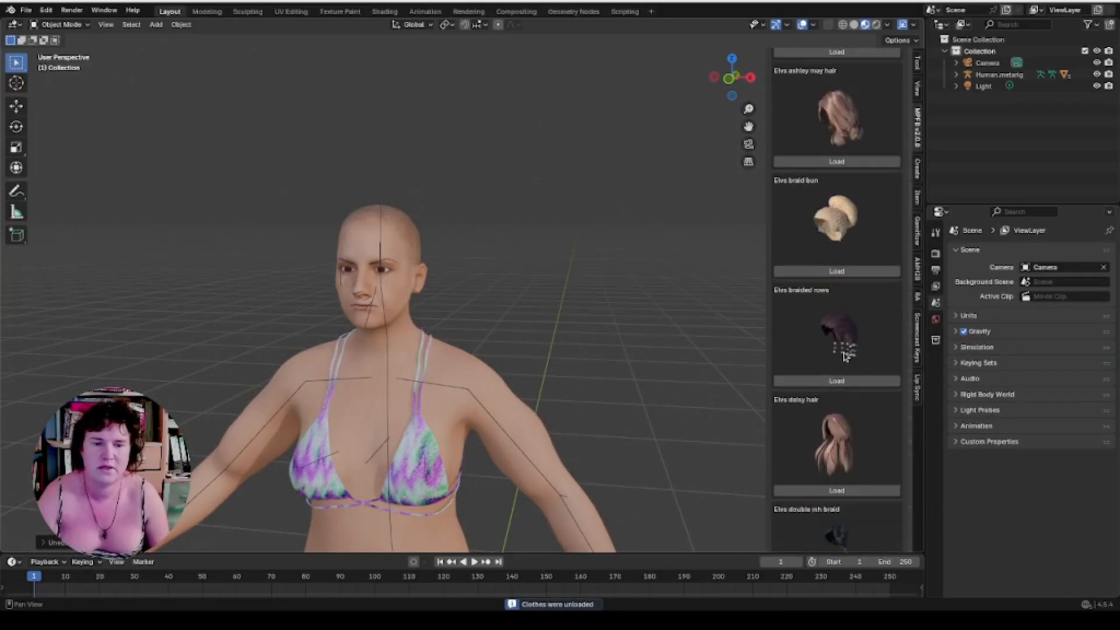
{"action": "scroll", "coordinate": [846, 359], "scroll_direction": "down", "scroll_amount": 15}
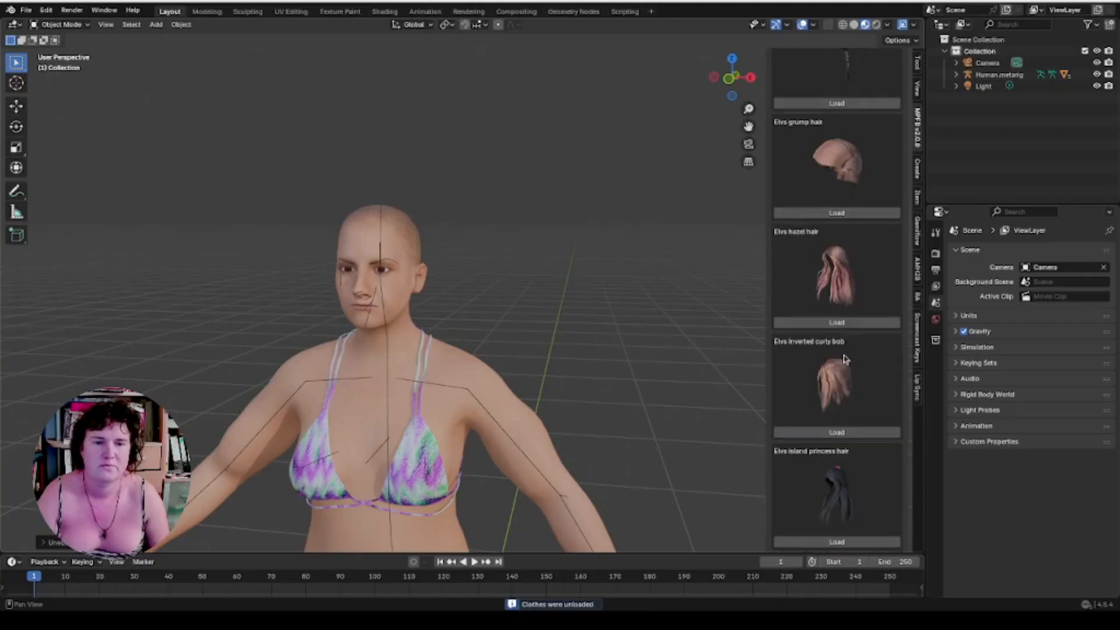
{"action": "scroll", "coordinate": [845, 359], "scroll_direction": "down", "scroll_amount": 10}
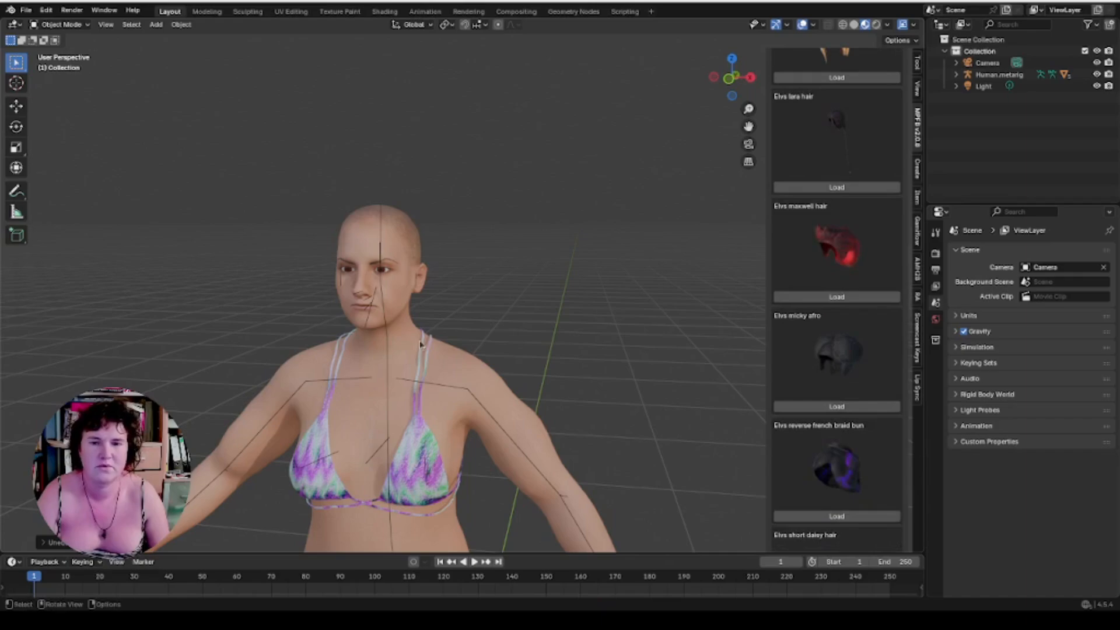
{"action": "left_click", "coordinate": [404, 345]}
{"action": "left_click", "coordinate": [852, 330]}
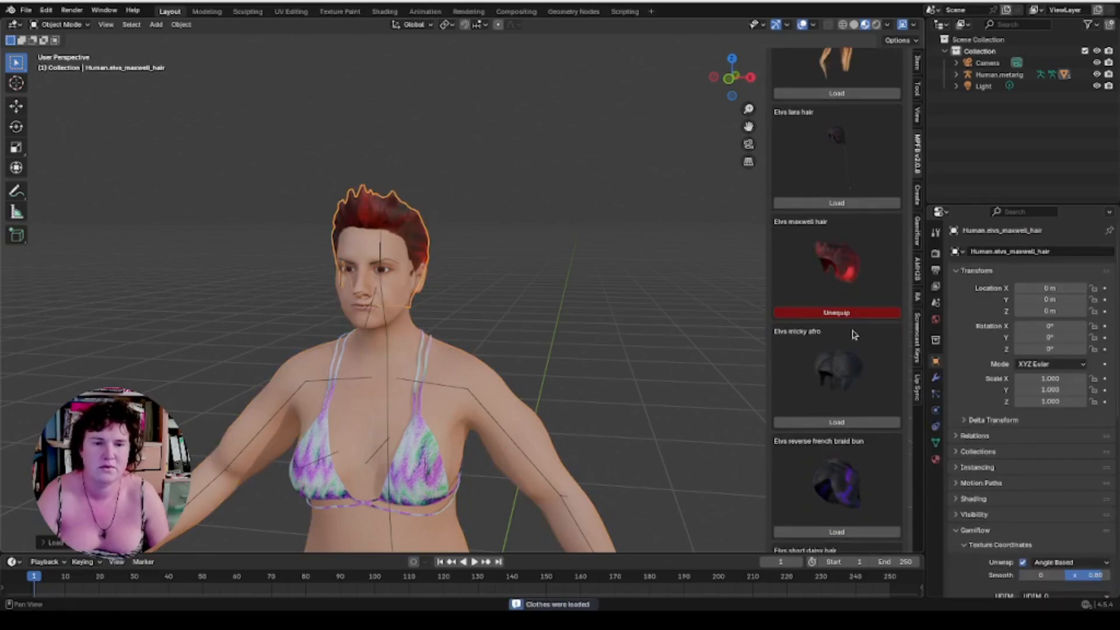
{"action": "middle_click_drag", "start_coordinate": [622, 337], "coordinate": [630, 443]}
{"action": "scroll", "coordinate": [858, 421], "scroll_direction": "down", "scroll_amount": 5}
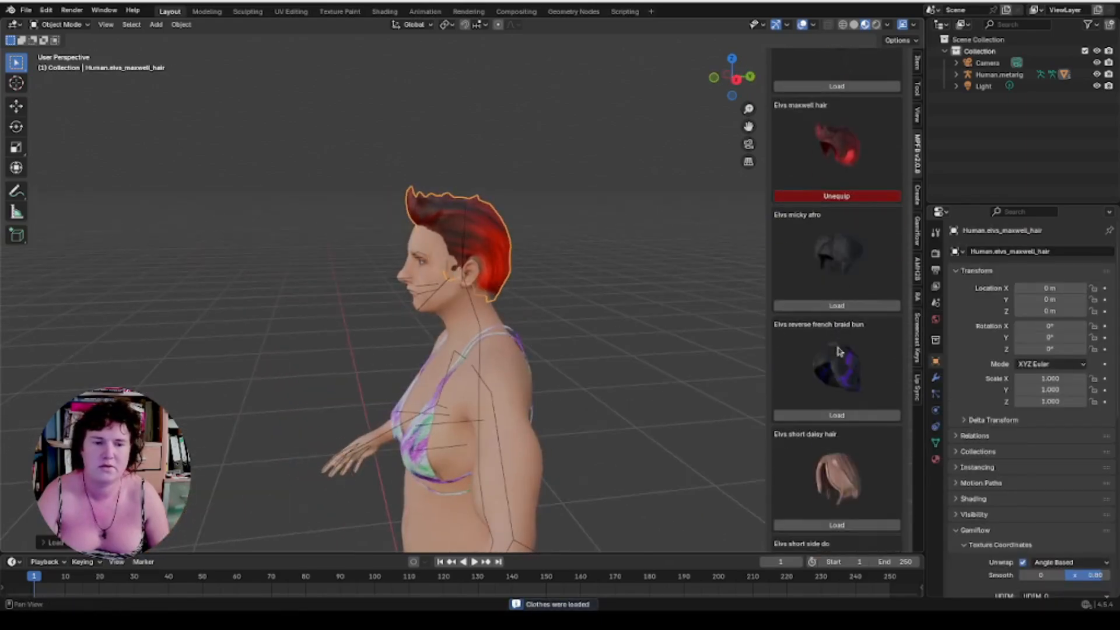
Swap the Elvs maxwell hair for the Elvs reverse french braid bun, check it from the front and unequip it.
{"action": "left_click", "coordinate": [868, 415]}
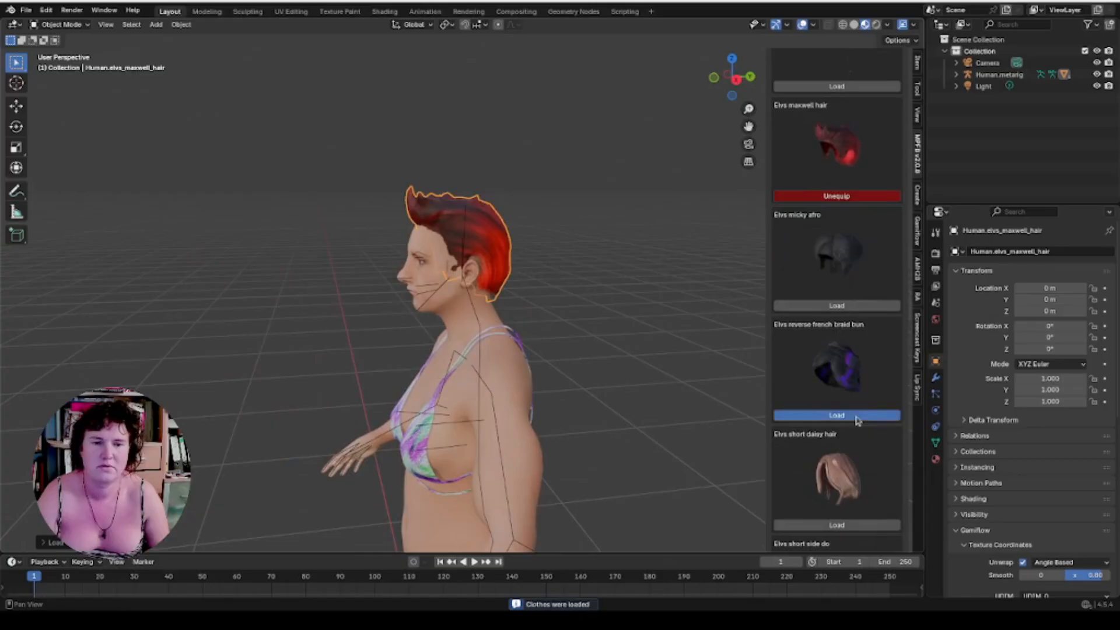
{"action": "left_click", "coordinate": [870, 198]}
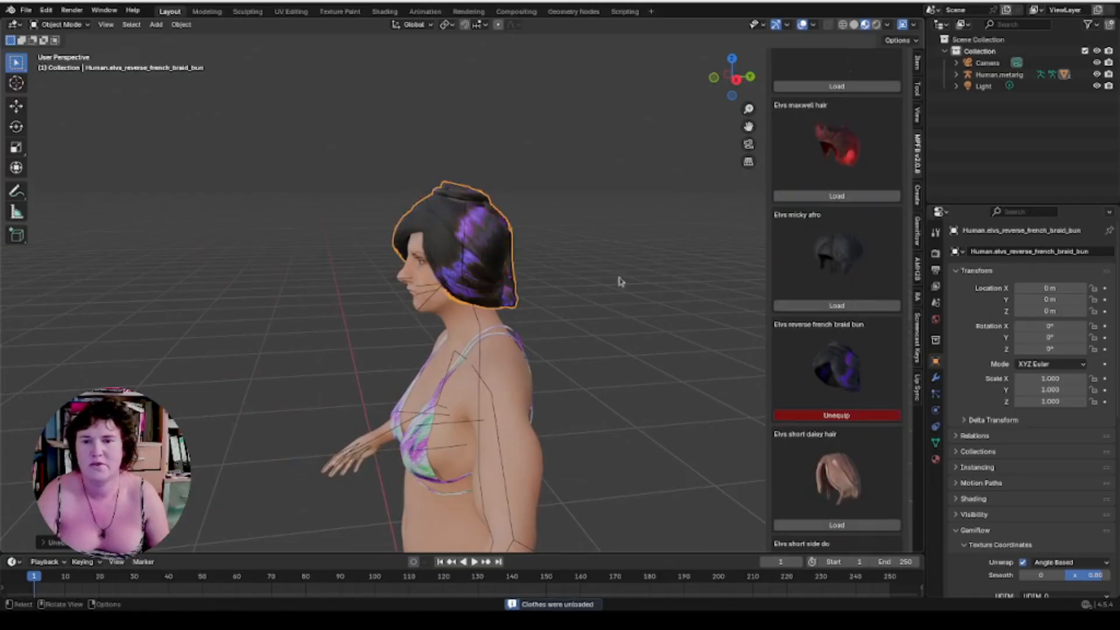
{"action": "middle_click_drag", "start_coordinate": [621, 281], "coordinate": [520, 315]}
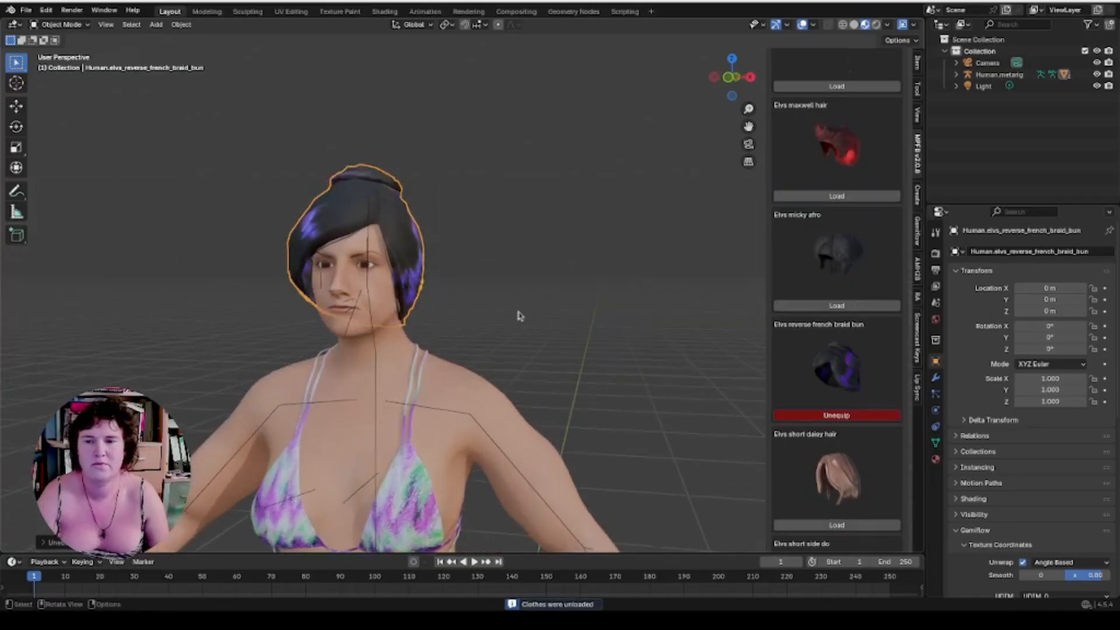
{"action": "left_click", "coordinate": [840, 416]}
Select the character's body and equip it with the Elvs wavy bob hair.
{"action": "scroll", "coordinate": [874, 345], "scroll_direction": "down", "scroll_amount": 5}
{"action": "left_click", "coordinate": [370, 388]}
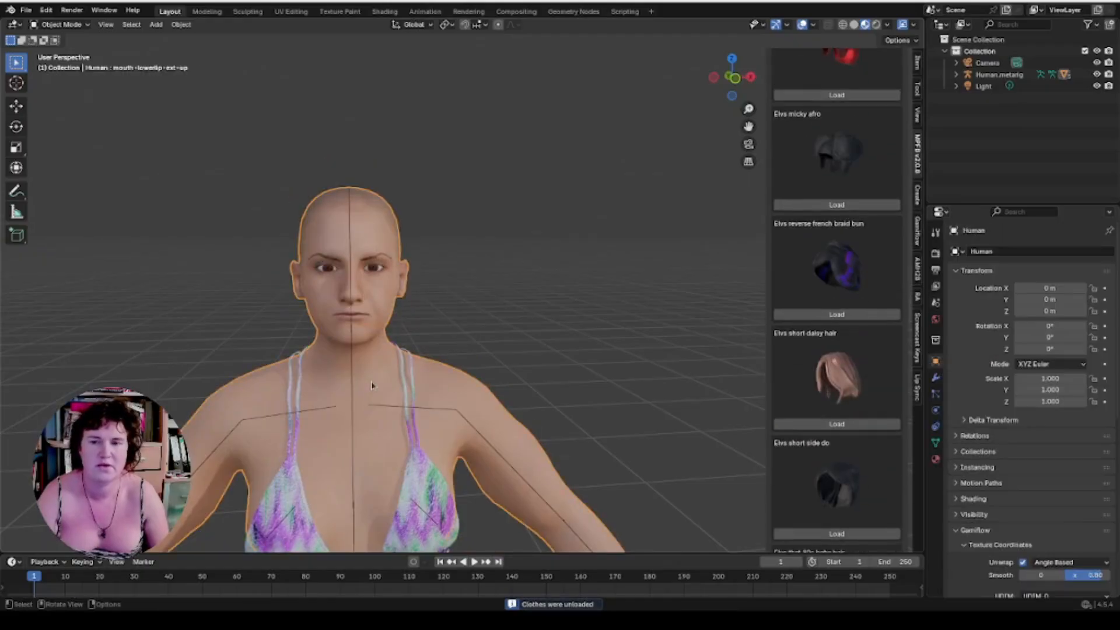
{"action": "scroll", "coordinate": [819, 327], "scroll_direction": "down", "scroll_amount": 10}
{"action": "scroll", "coordinate": [821, 327], "scroll_direction": "up", "scroll_amount": 4}
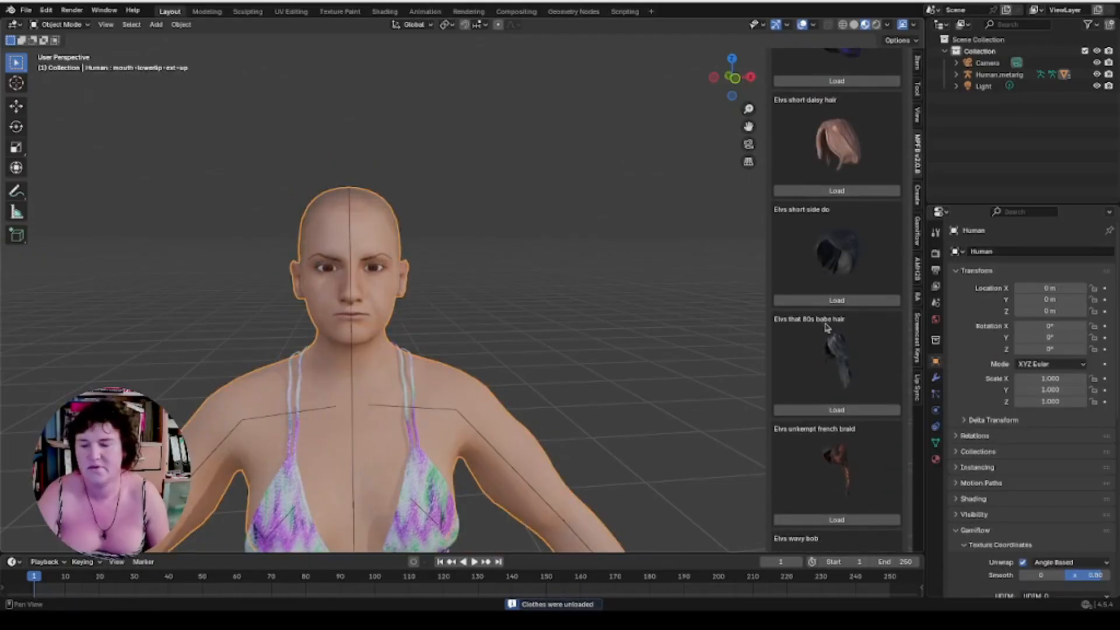
{"action": "scroll", "coordinate": [823, 326], "scroll_direction": "down", "scroll_amount": 12}
{"action": "left_click", "coordinate": [843, 302]}
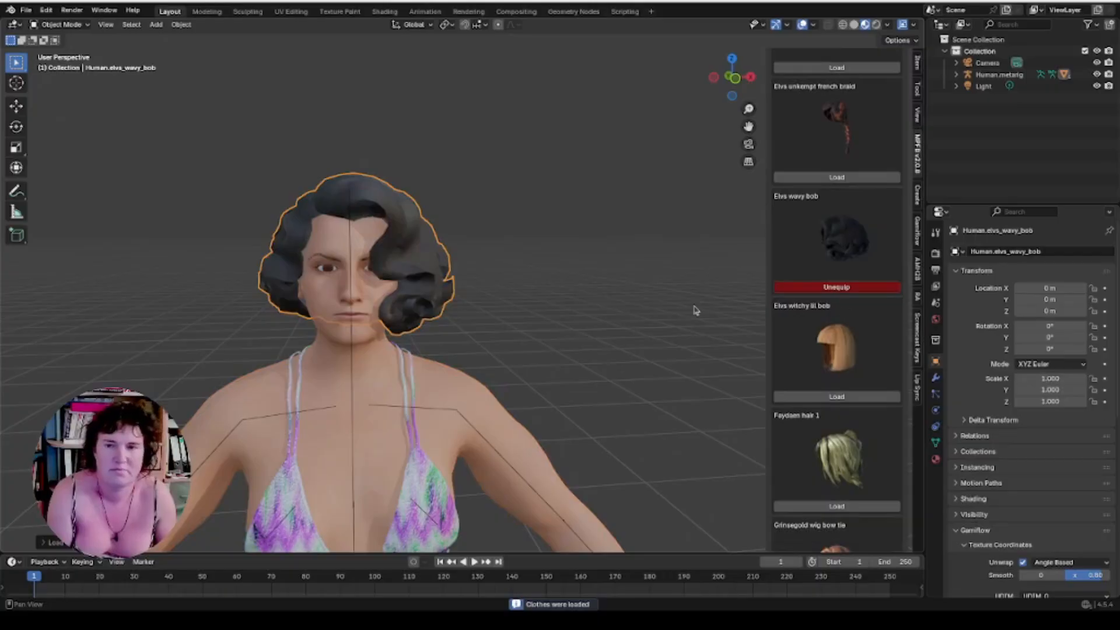
Inspect the whole figure with its new hair at an angle, and collapse the hair library.
{"action": "middle_click_drag", "start_coordinate": [757, 294], "coordinate": [555, 341]}
{"action": "left_click", "coordinate": [533, 333]}
{"action": "scroll", "coordinate": [588, 357], "scroll_direction": "down", "scroll_amount": 5}
{"action": "scroll", "coordinate": [560, 412], "scroll_direction": "up", "scroll_amount": 2}
{"action": "scroll", "coordinate": [549, 413], "scroll_direction": "down", "scroll_amount": 3}
{"action": "scroll", "coordinate": [598, 440], "scroll_direction": "up", "scroll_amount": 3}
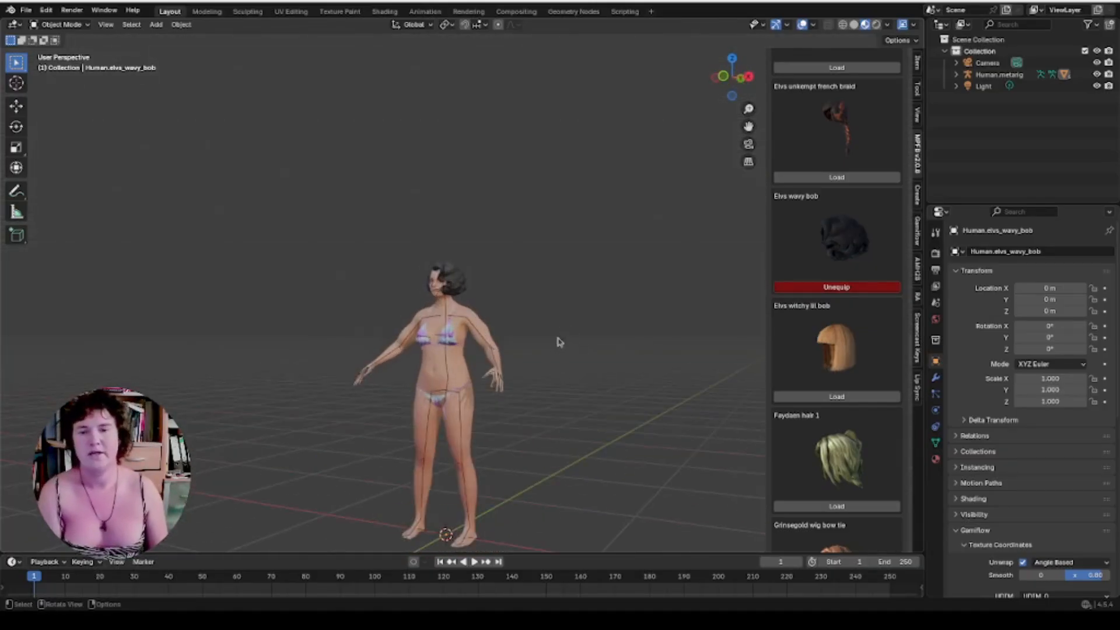
{"action": "scroll", "coordinate": [853, 153], "scroll_direction": "up", "scroll_amount": 5}
{"action": "scroll", "coordinate": [853, 153], "scroll_direction": "up", "scroll_amount": 15}
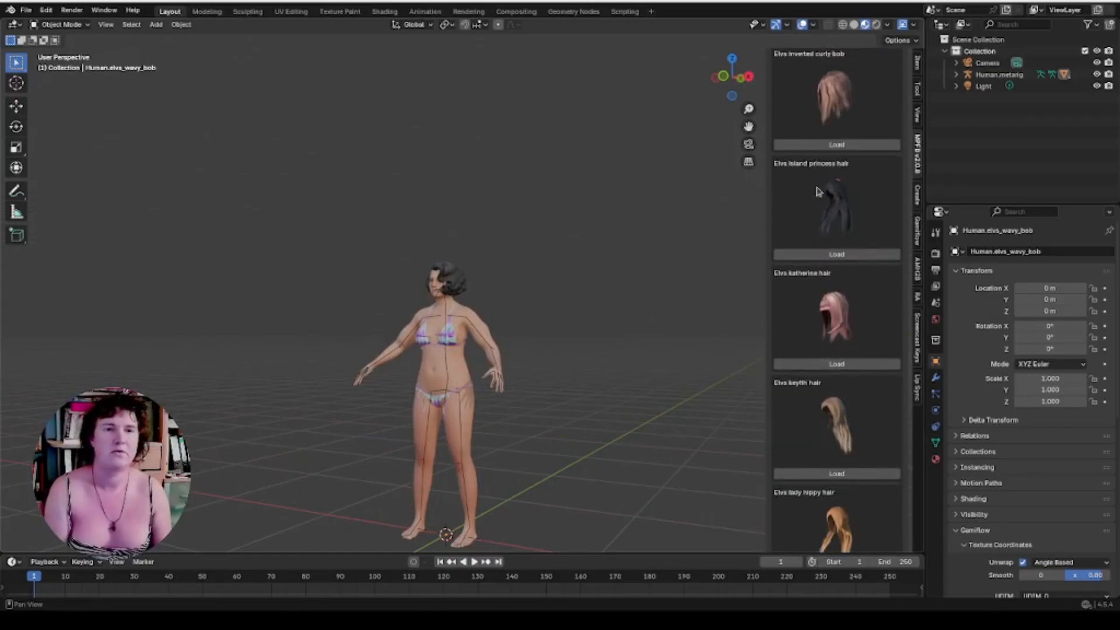
{"action": "scroll", "coordinate": [834, 185], "scroll_direction": "up", "scroll_amount": 15}
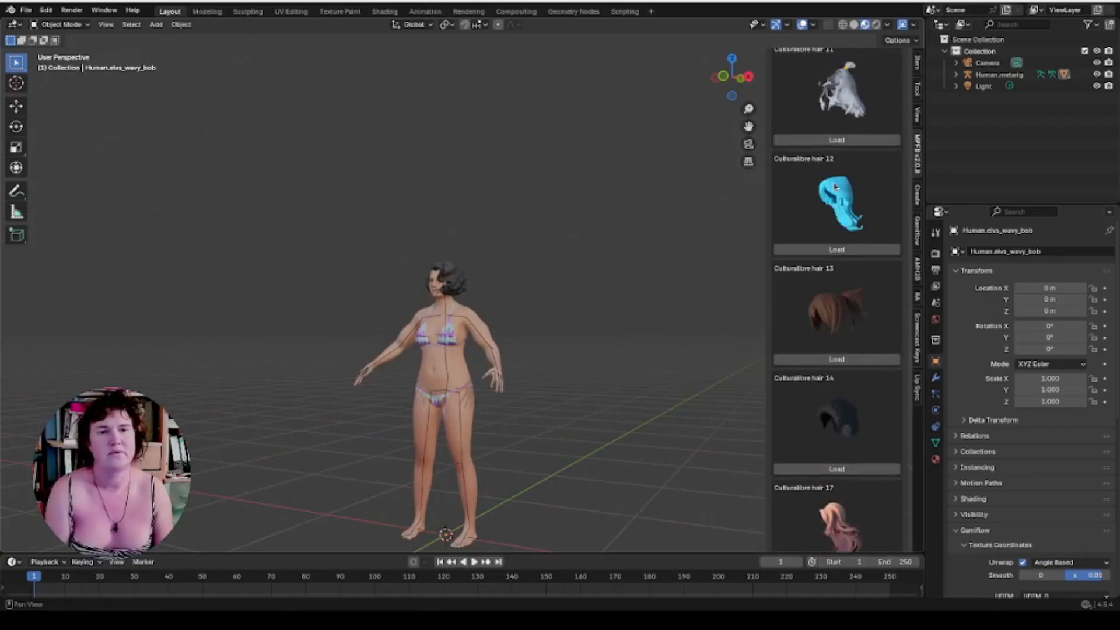
{"action": "scroll", "coordinate": [834, 186], "scroll_direction": "up", "scroll_amount": 15}
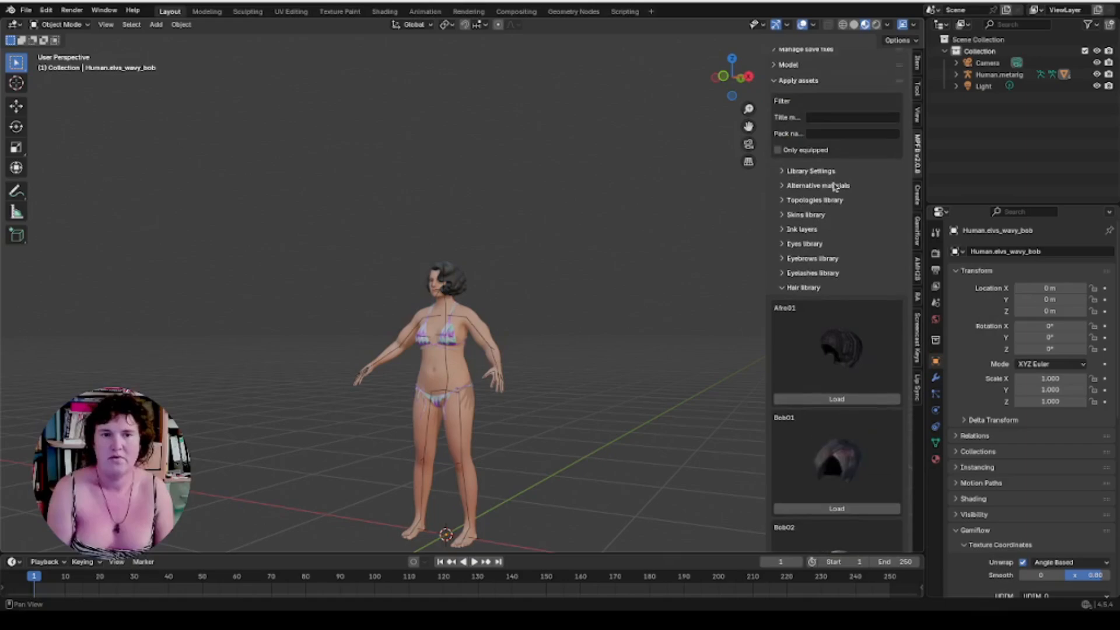
{"action": "left_click", "coordinate": [796, 290]}
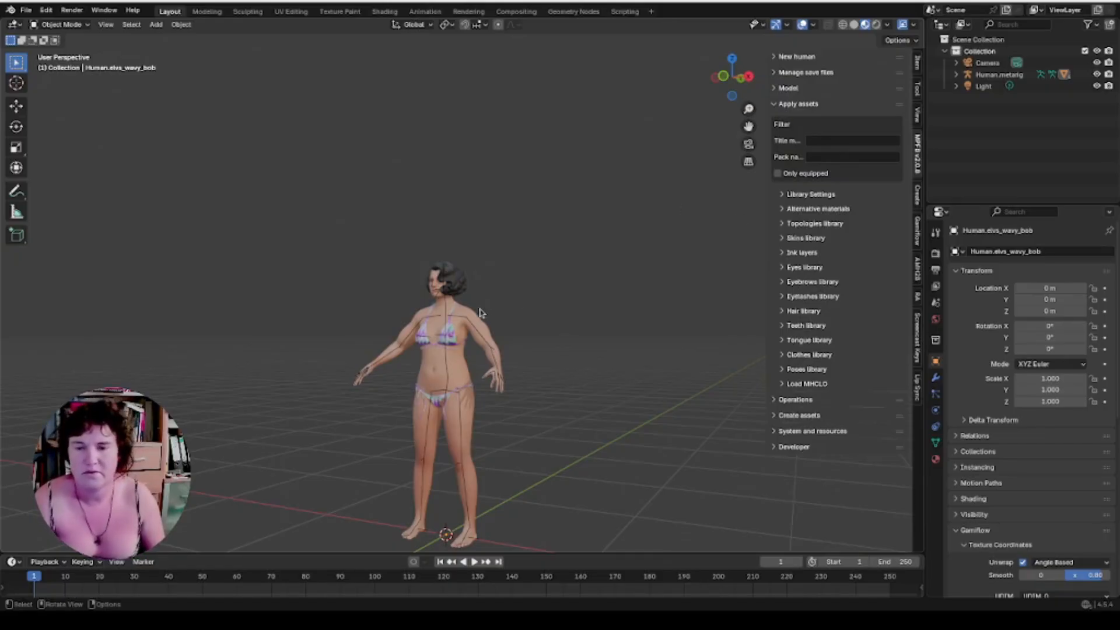
Make the character's metarig the active object, clear the selection and view the whole figure.
{"action": "left_click", "coordinate": [467, 323]}
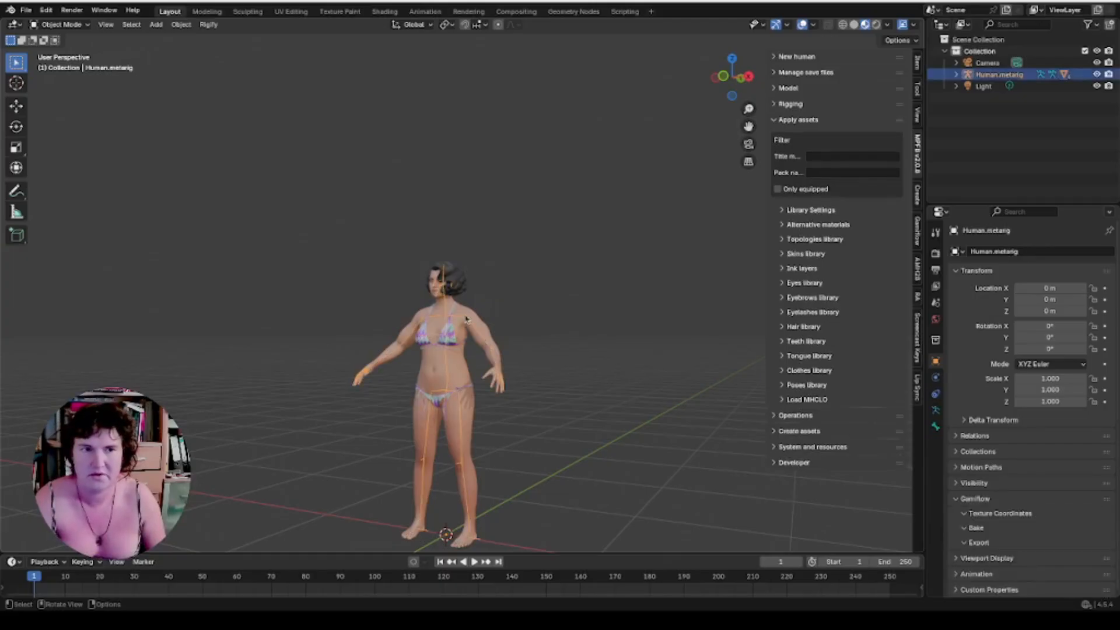
{"action": "left_click", "coordinate": [535, 320]}
{"action": "scroll", "coordinate": [496, 389], "scroll_direction": "up", "scroll_amount": 2}
{"action": "mouse_move", "coordinate": [496, 388]}
{"action": "middle_mouse_down"}
{"action": "mouse_move", "coordinate": [496, 409]}
{"action": "mouse_move", "coordinate": [496, 394]}
{"action": "middle_mouse_up"}
{"action": "scroll", "coordinate": [496, 395], "scroll_direction": "down", "scroll_amount": 2}
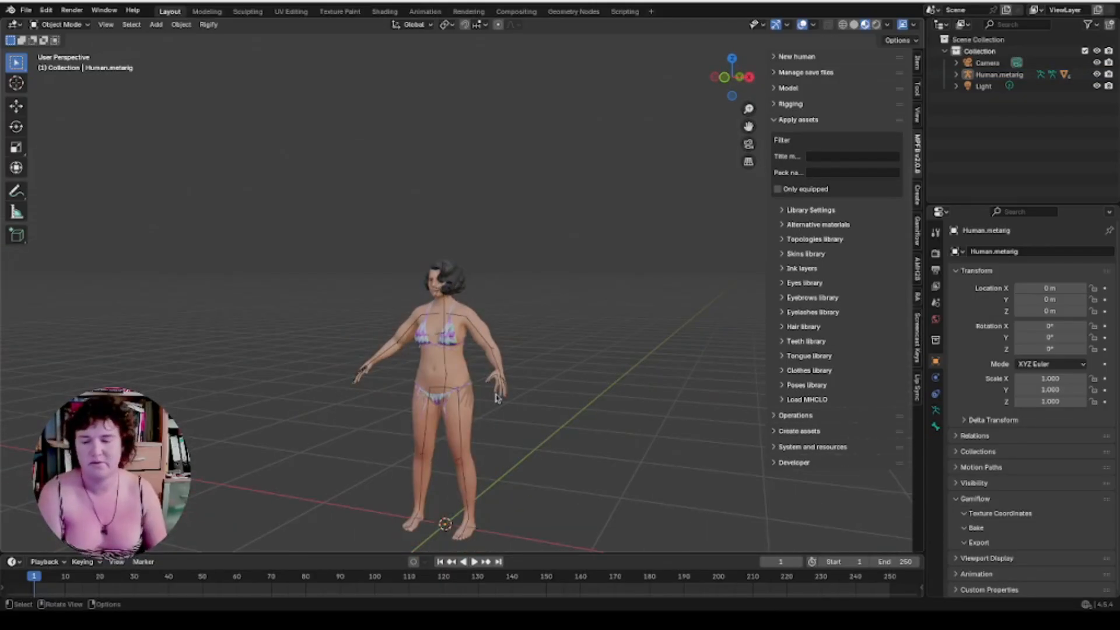